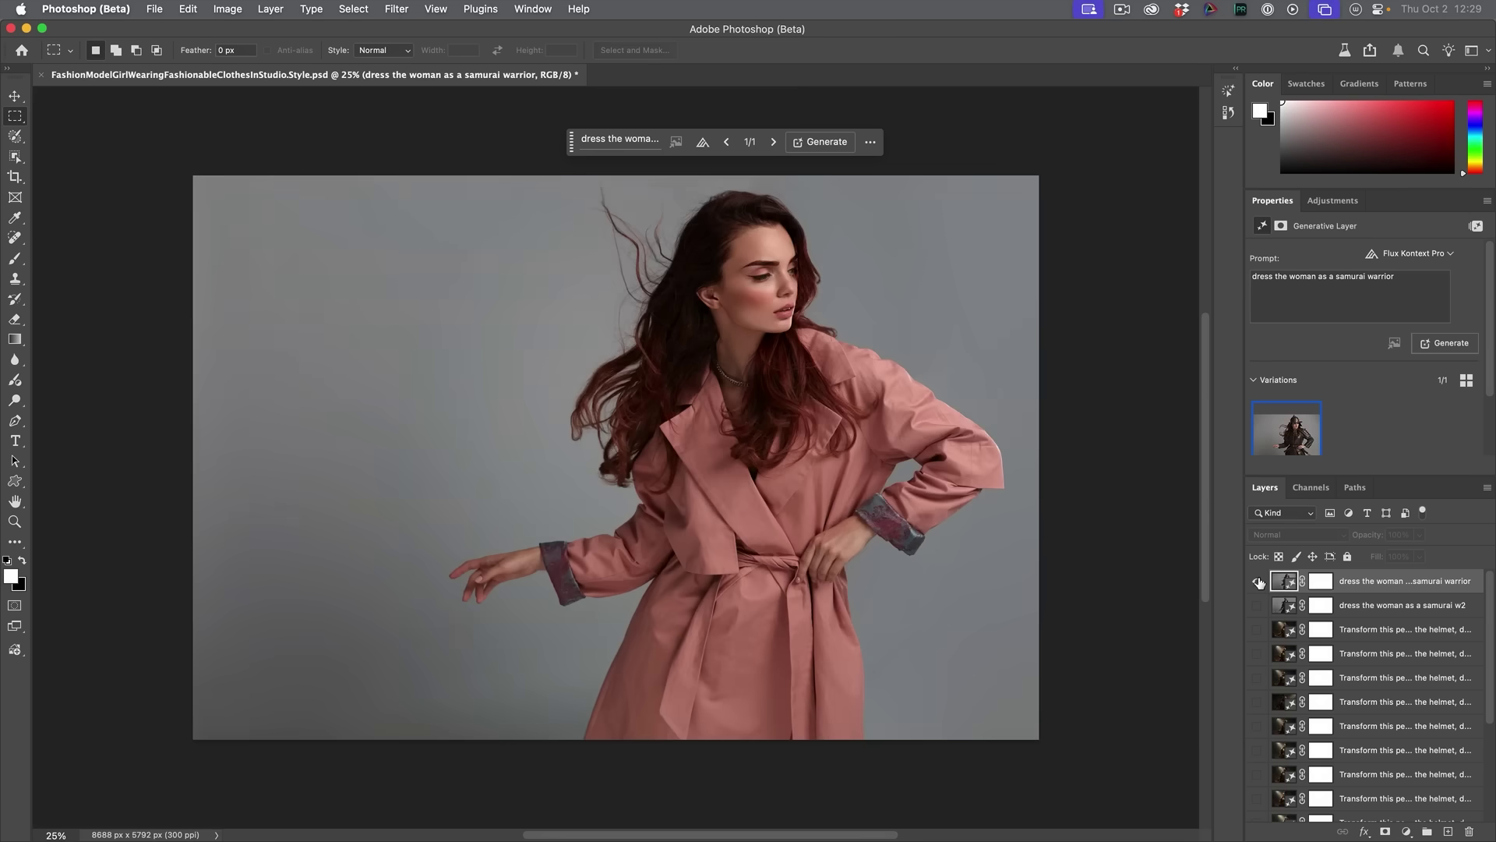
Step: Show the second samurai variant and another 90s-guitar result, then open Creative Cloud
{"action": "left_click", "coordinate": [1259, 580]}
{"action": "left_click", "coordinate": [1401, 605]}
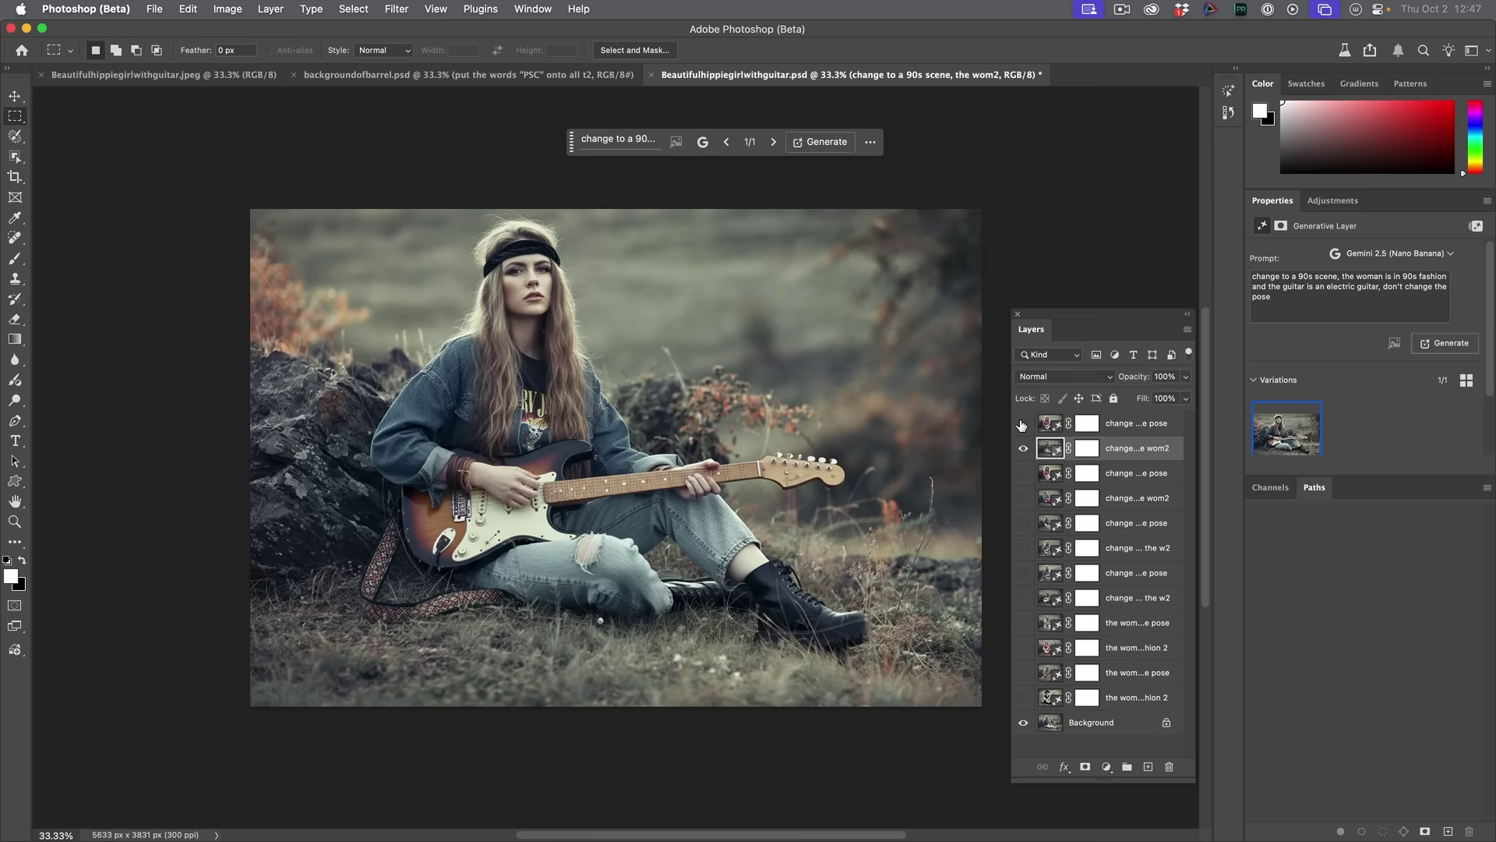
{"action": "left_click", "coordinate": [1023, 498]}
{"action": "left_click", "coordinate": [1023, 573]}
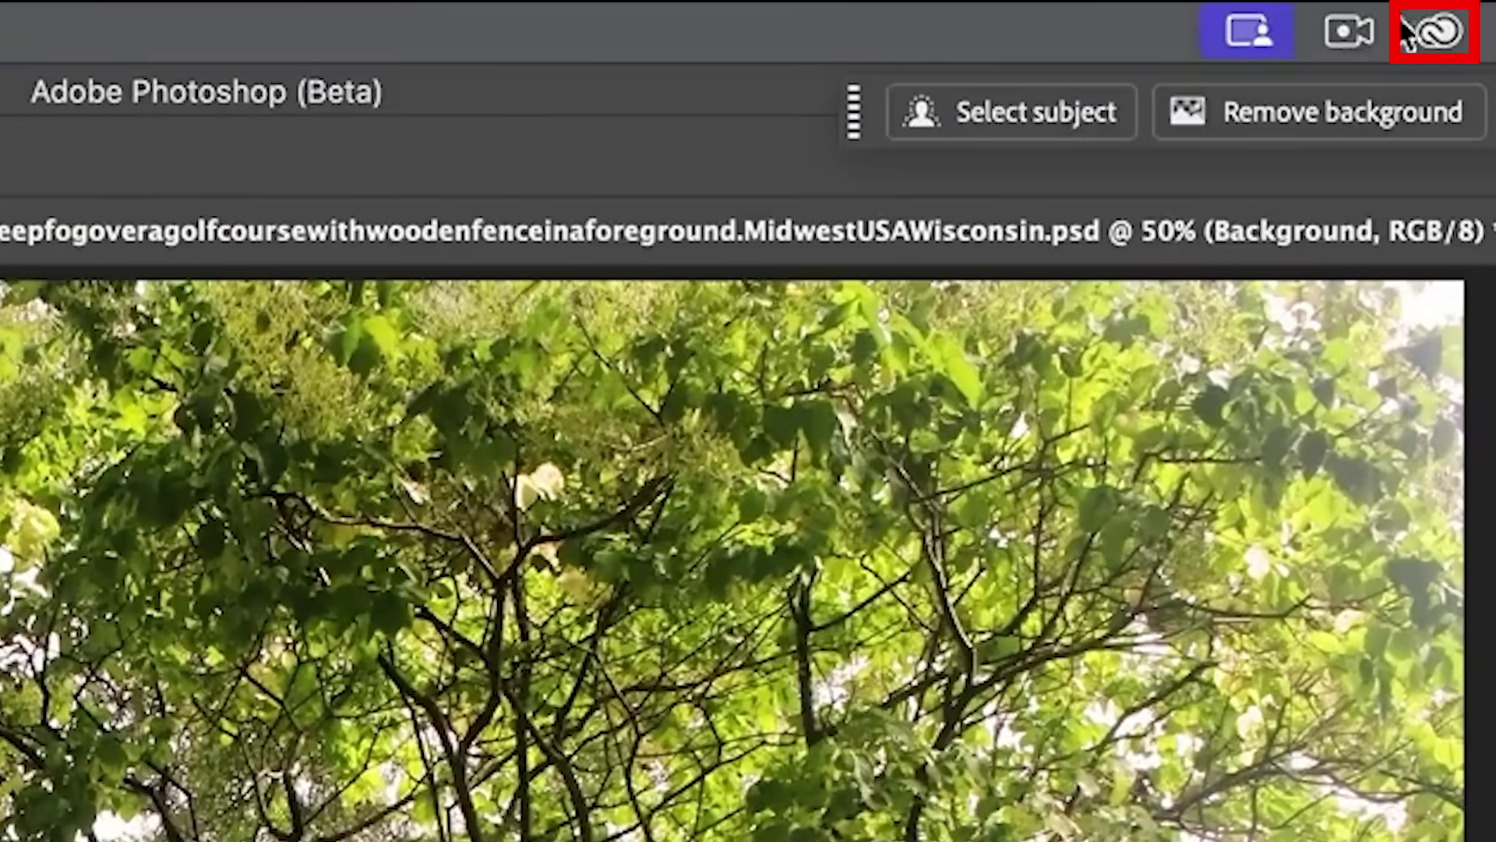
{"action": "left_click", "coordinate": [1441, 30]}
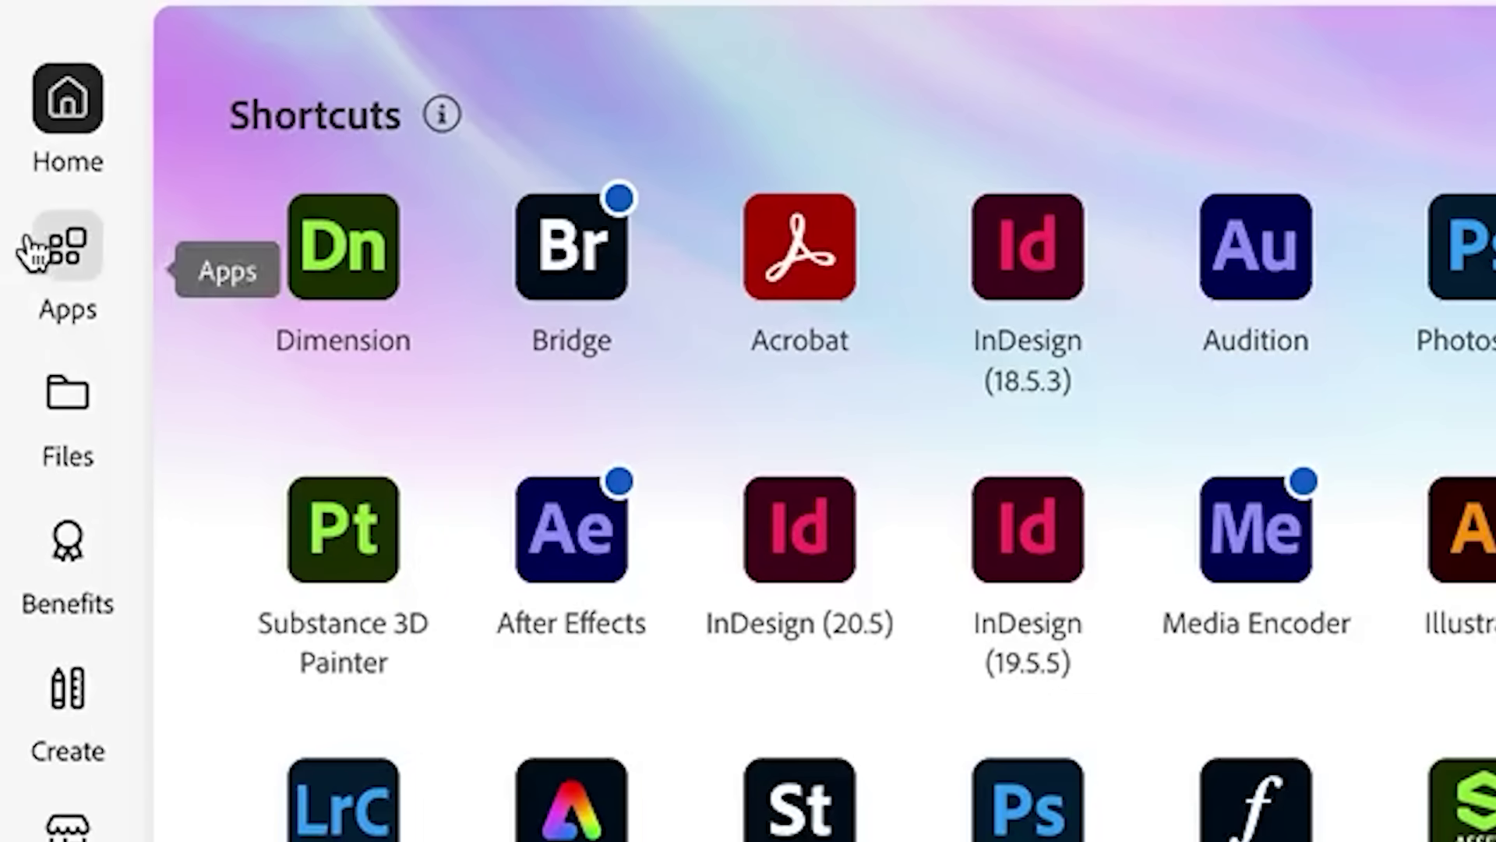
{"action": "left_click", "coordinate": [58, 251]}
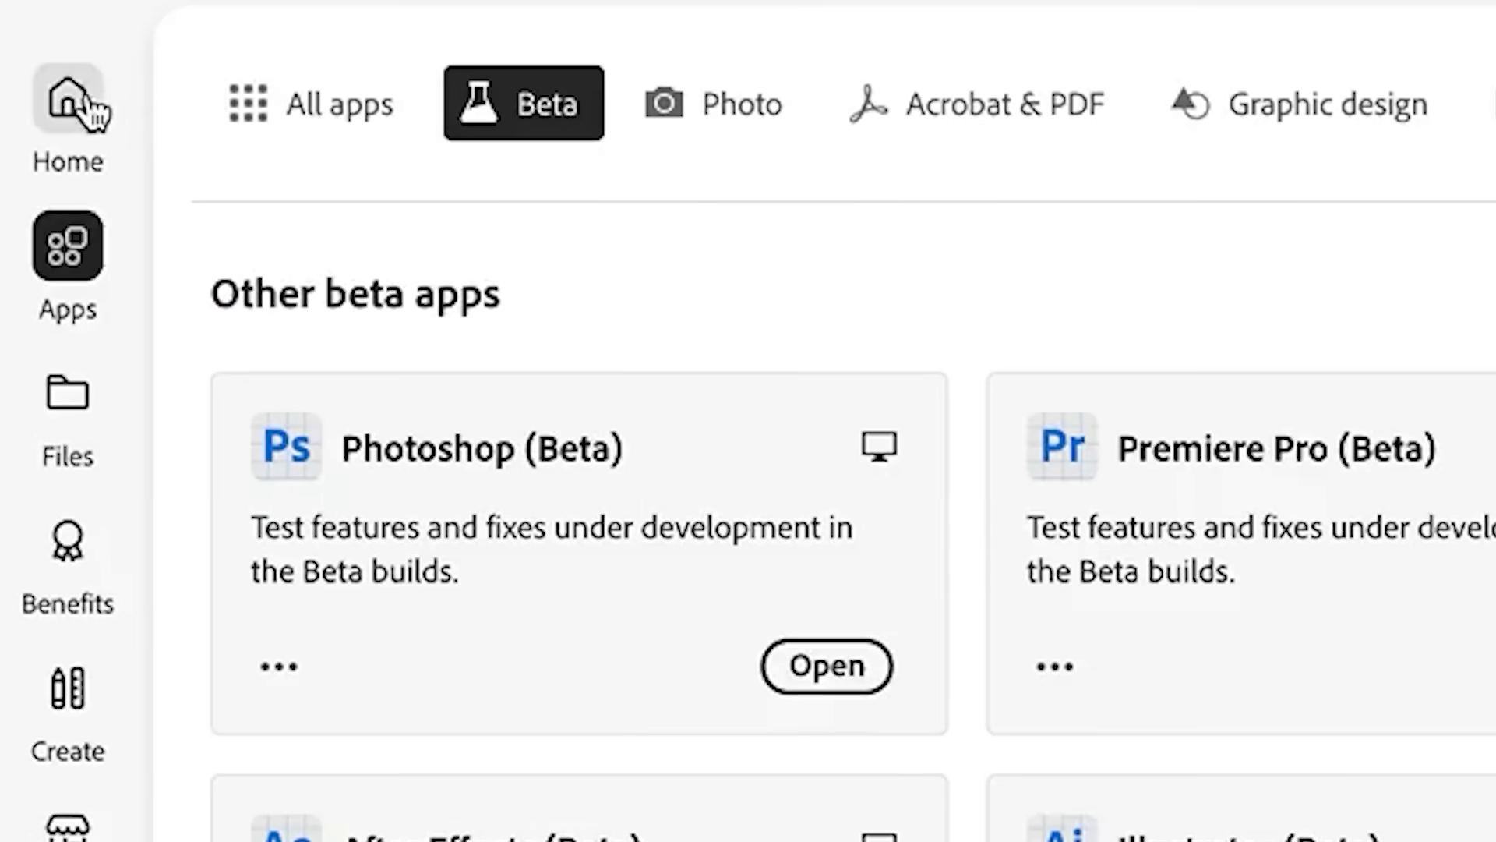
{"action": "left_click", "coordinate": [67, 103]}
{"action": "left_click", "coordinate": [67, 247]}
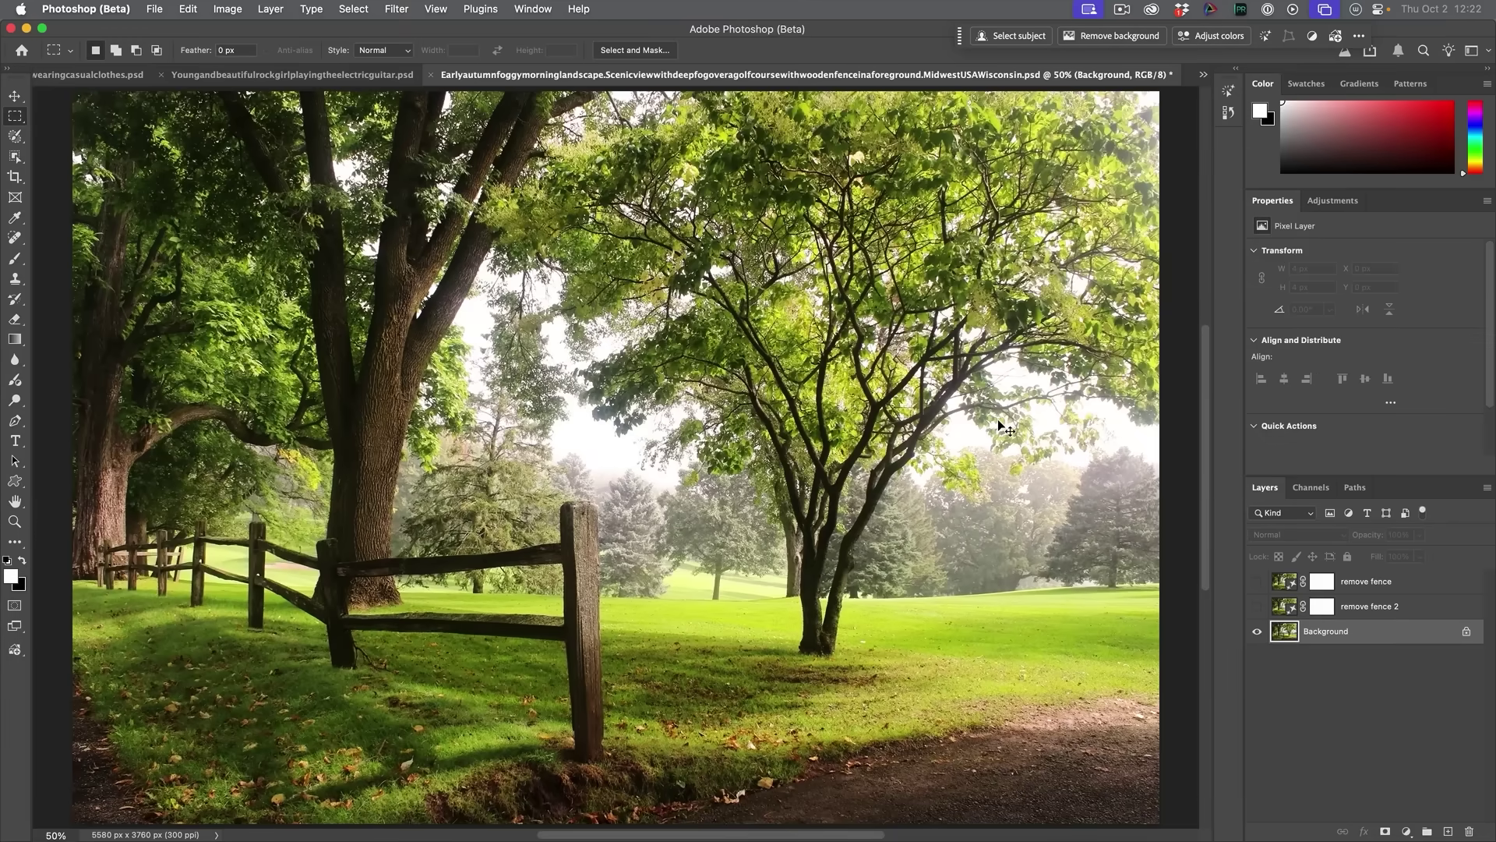
Step: Select the whole landscape, float the generative prompt bar over the photo, and open the model list
{"action": "key", "text": "super+a"}
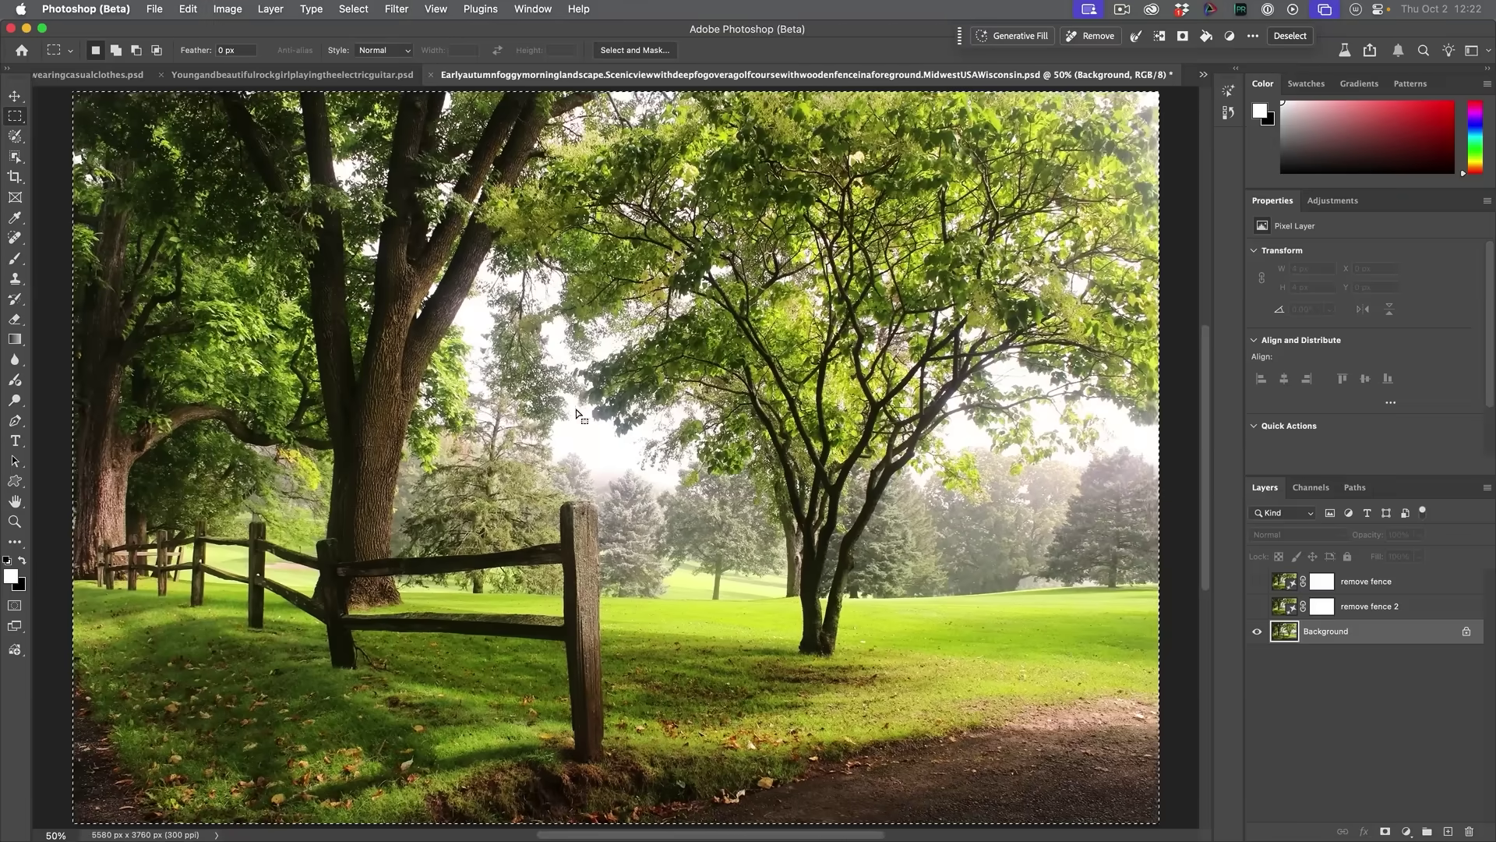
{"action": "left_click_drag", "start_coordinate": [957, 39], "coordinate": [579, 172]}
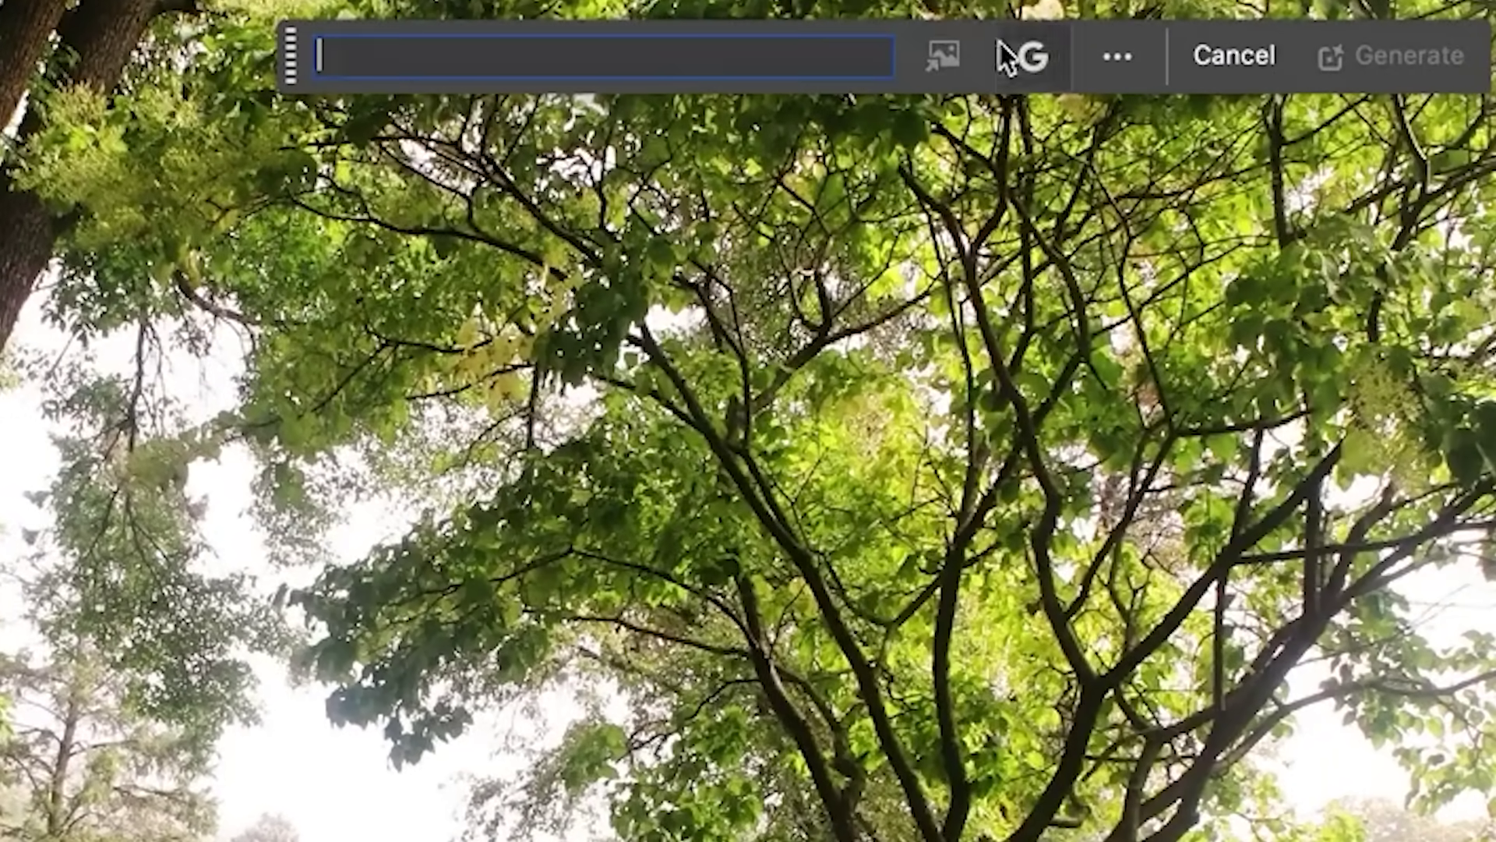
{"action": "left_click", "coordinate": [1032, 55]}
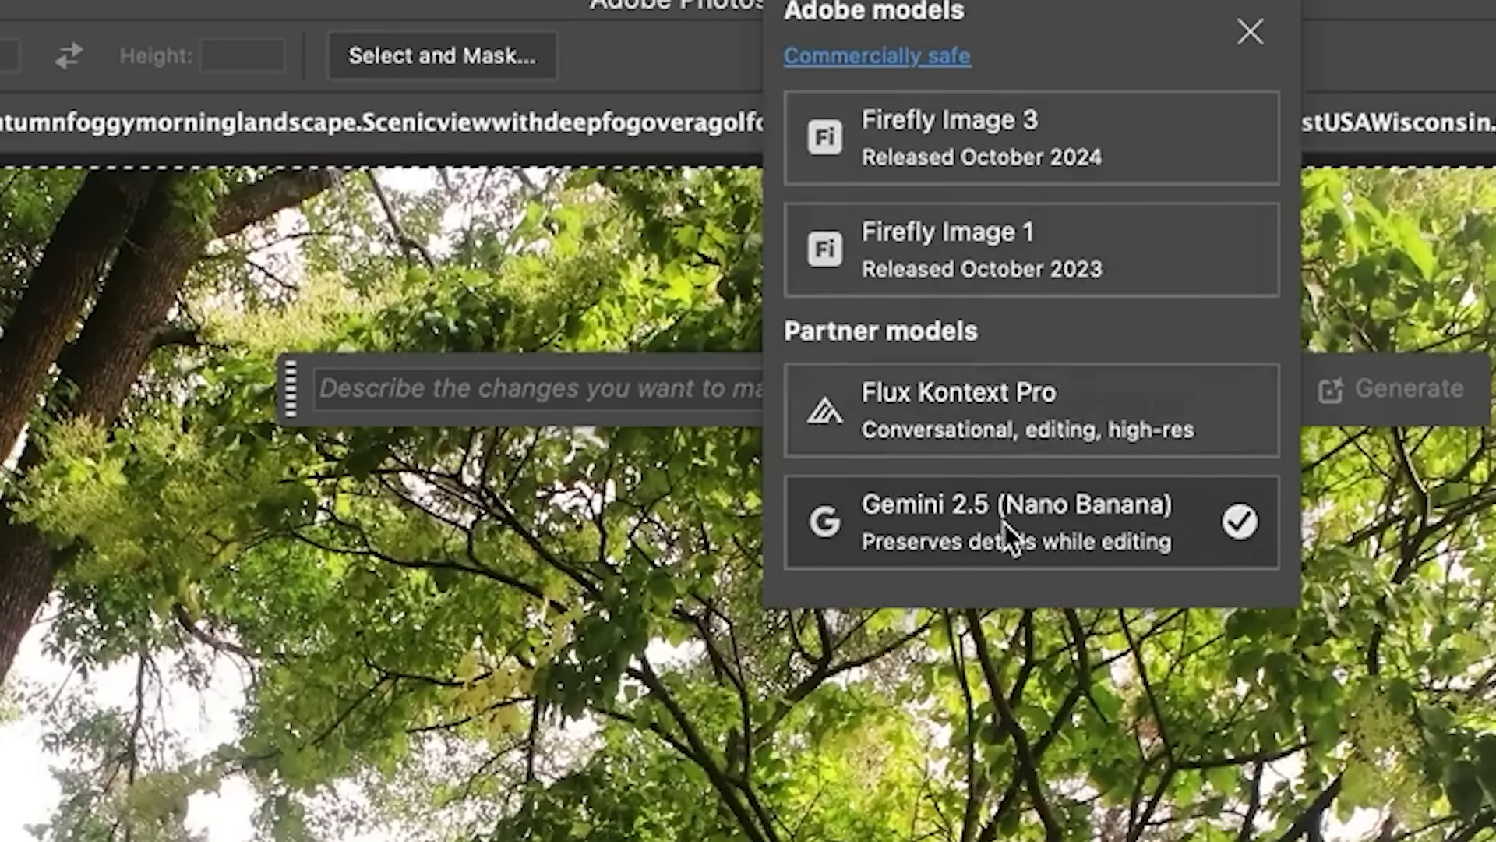
Step: Choose Gemini 2.5 (Nano Banana) and focus the prompt for 'remove fence'
{"action": "left_click", "coordinate": [1017, 520]}
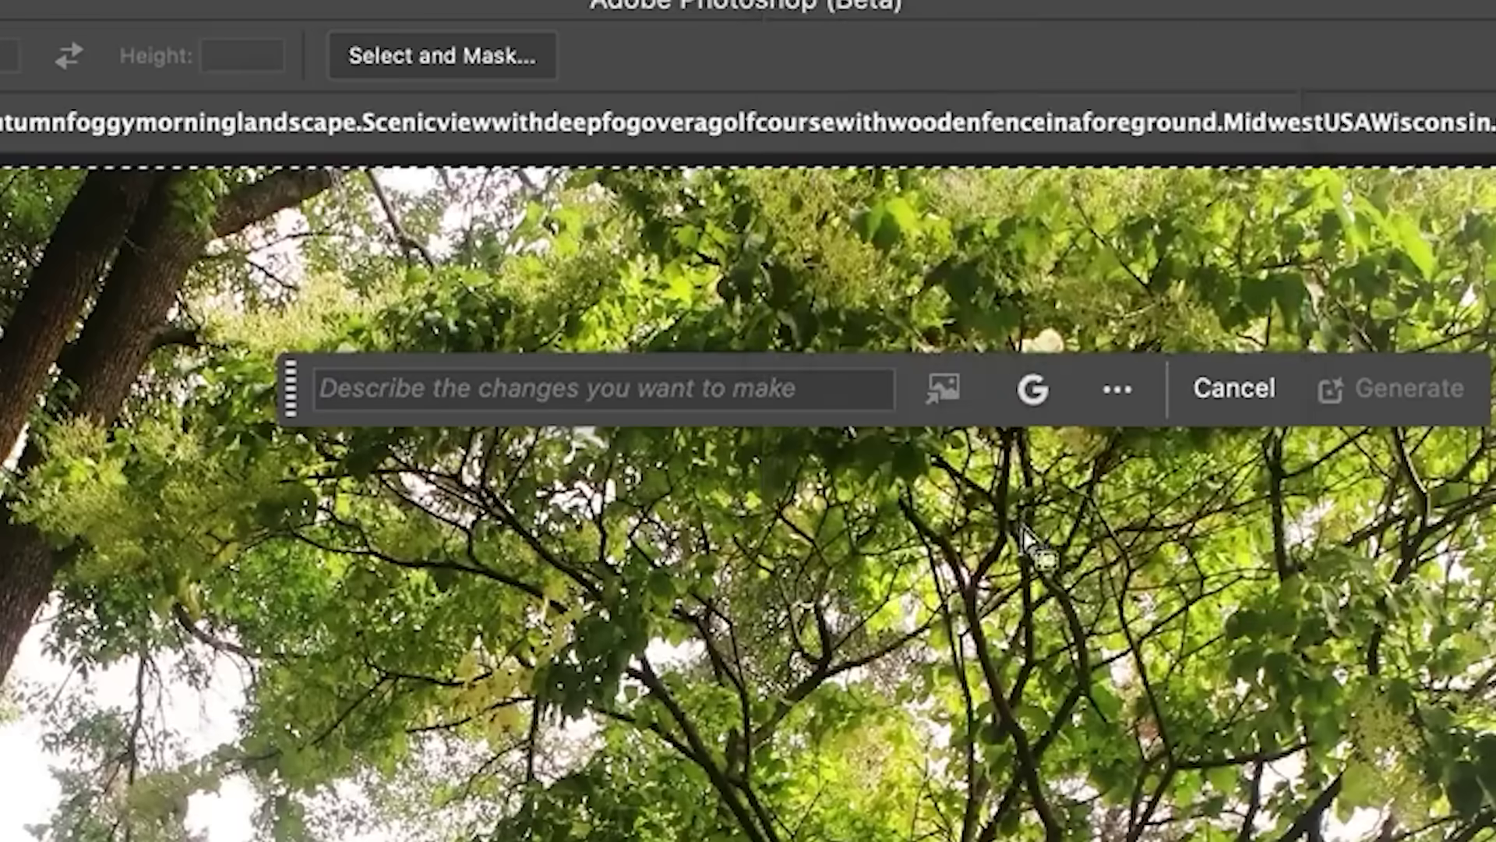
{"action": "left_click", "coordinate": [561, 392]}
{"action": "type", "text": "remove fence"}
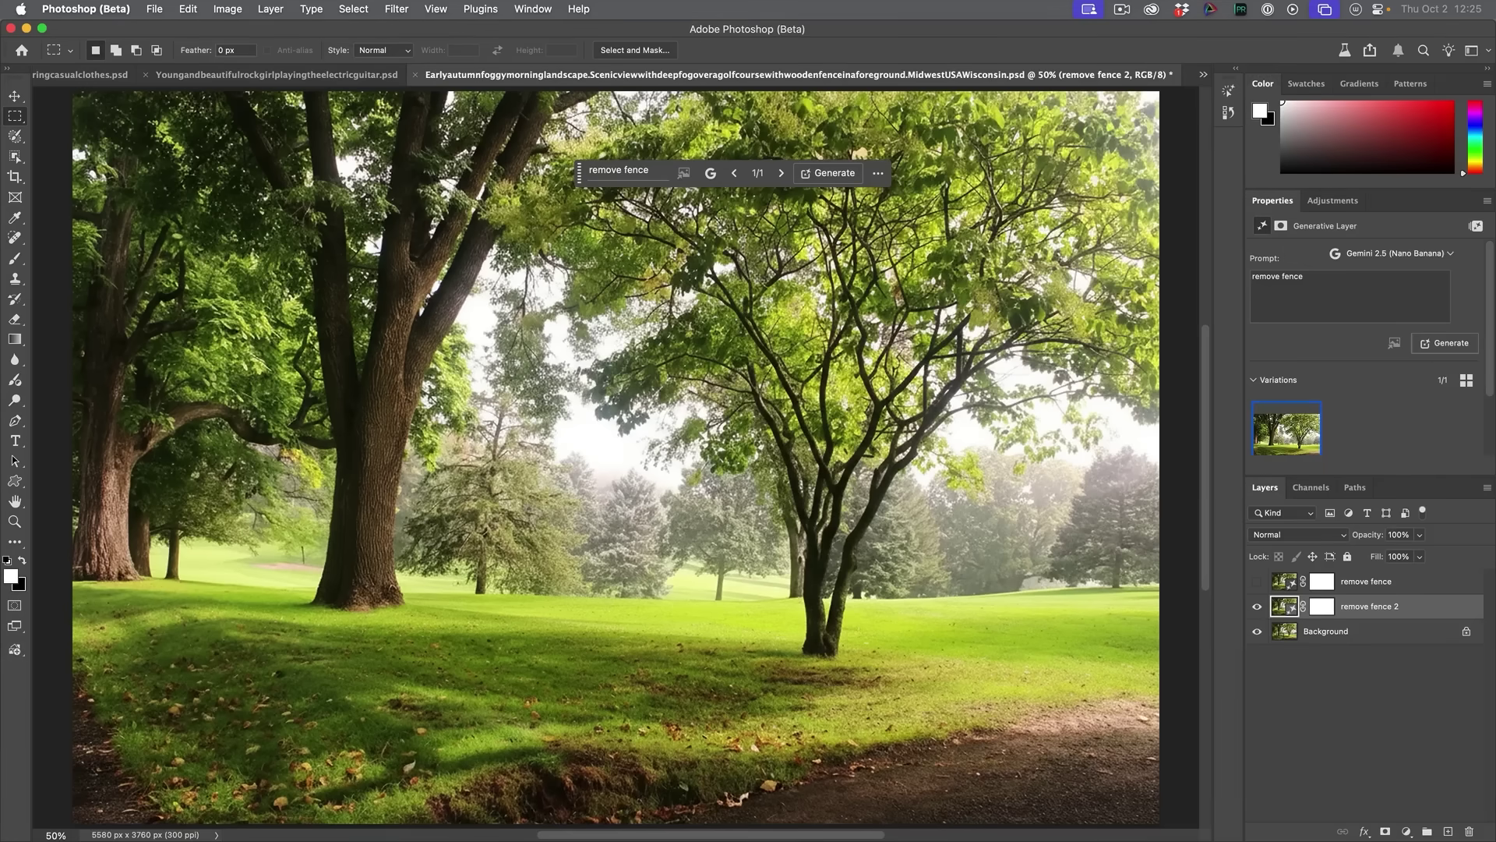
Step: Flip the 'remove fence 2' layer on and off to compare, leaving it hidden
{"action": "left_click", "coordinate": [1258, 605]}
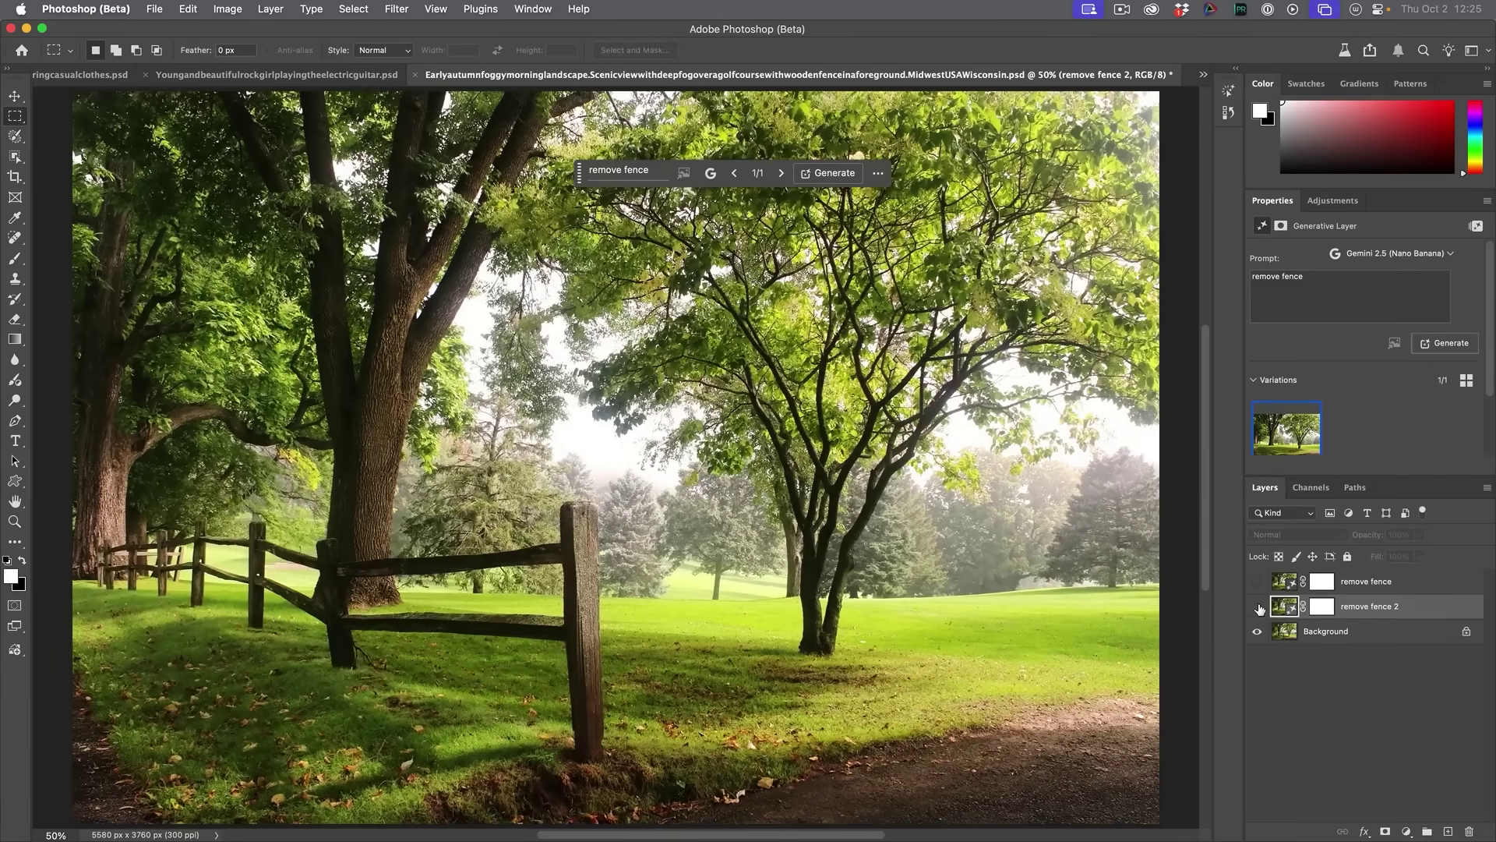
{"action": "left_click", "coordinate": [1258, 606]}
{"action": "left_click", "coordinate": [1258, 605]}
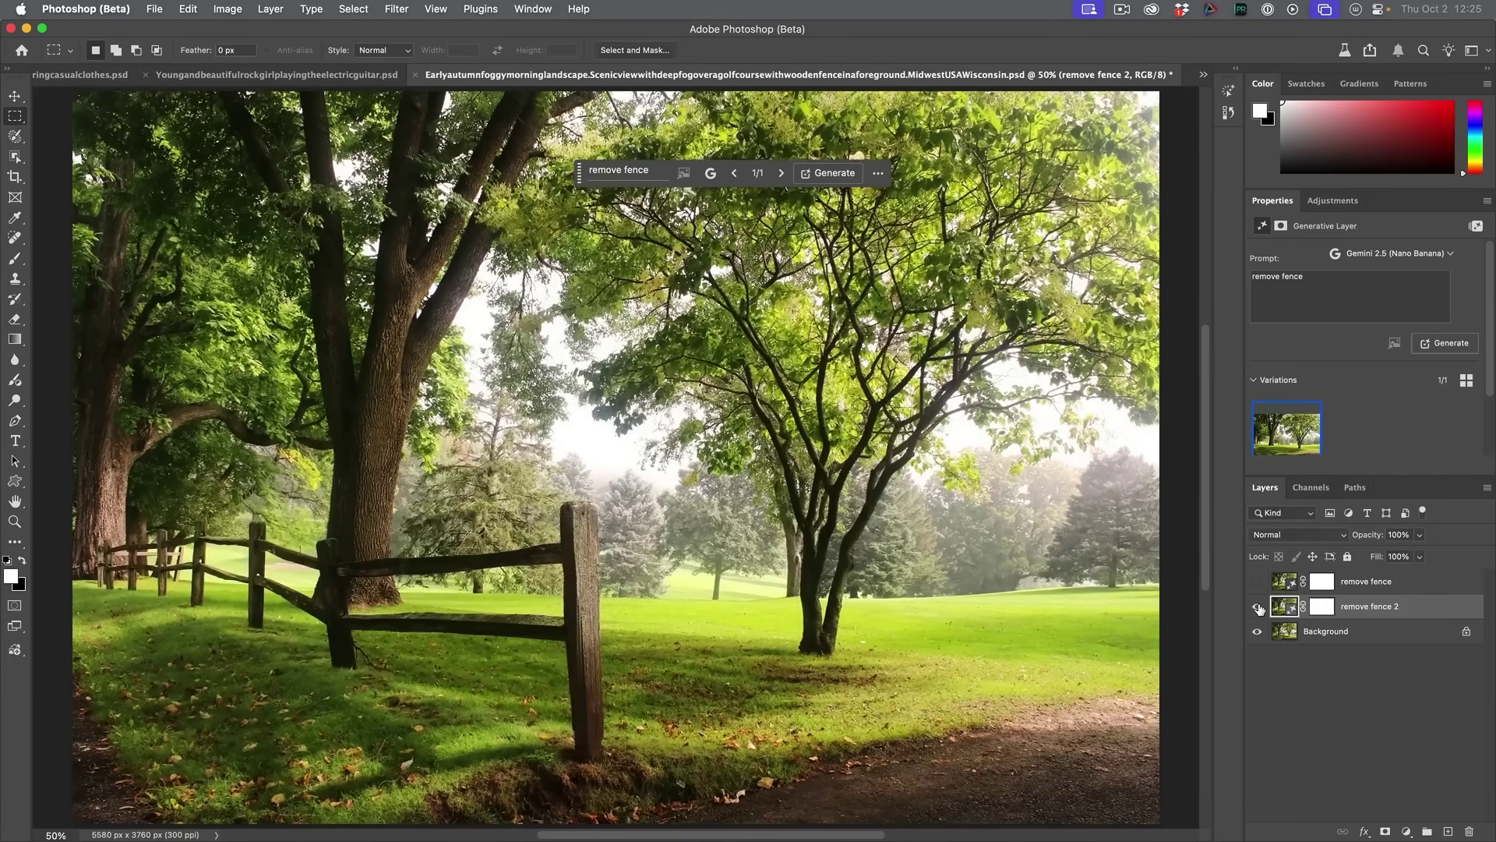
{"action": "left_click", "coordinate": [1258, 606]}
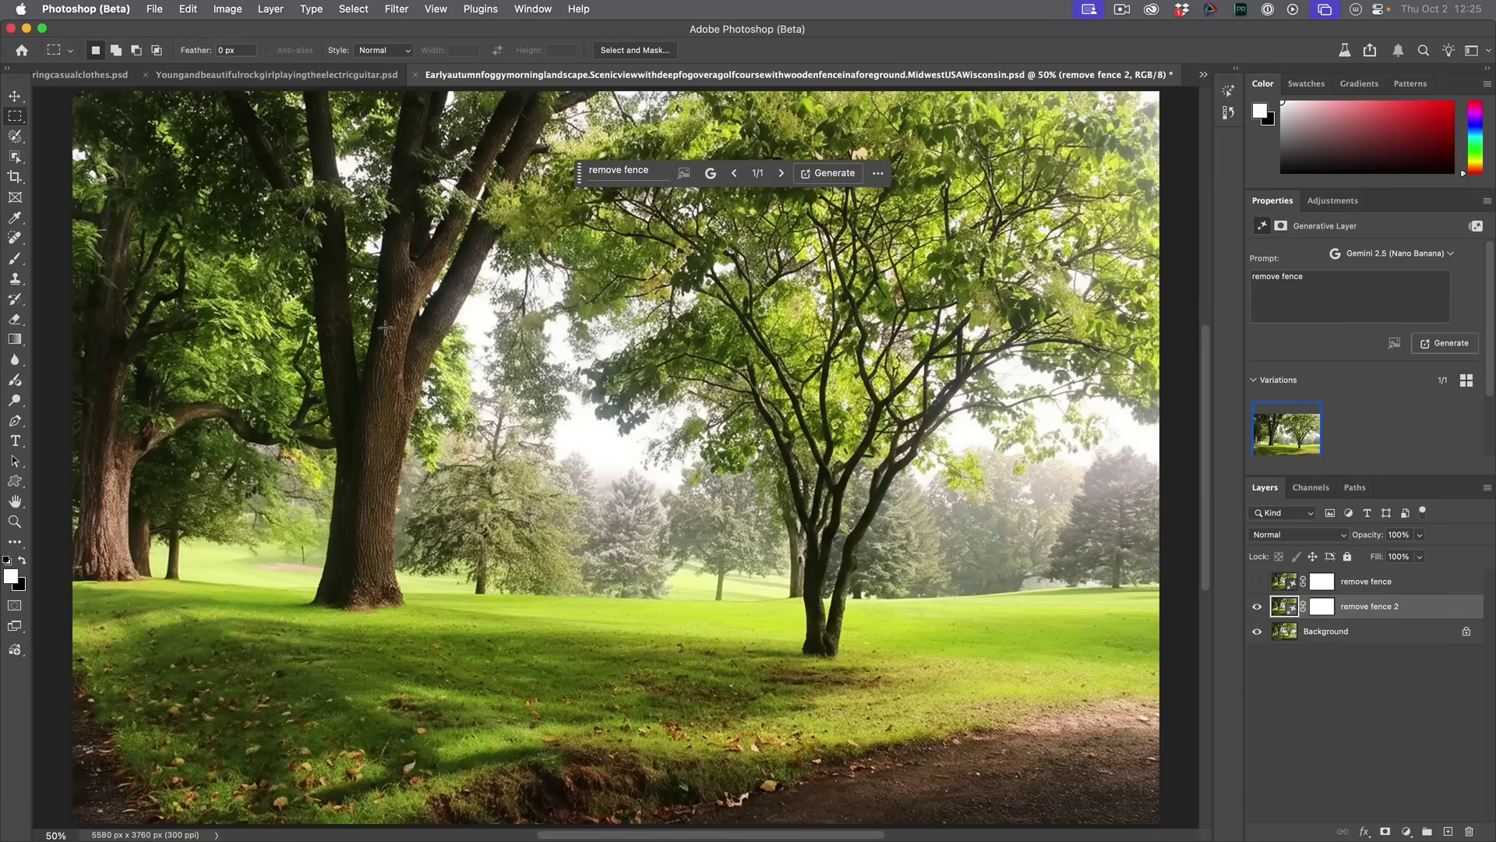
{"action": "left_click", "coordinate": [1259, 606]}
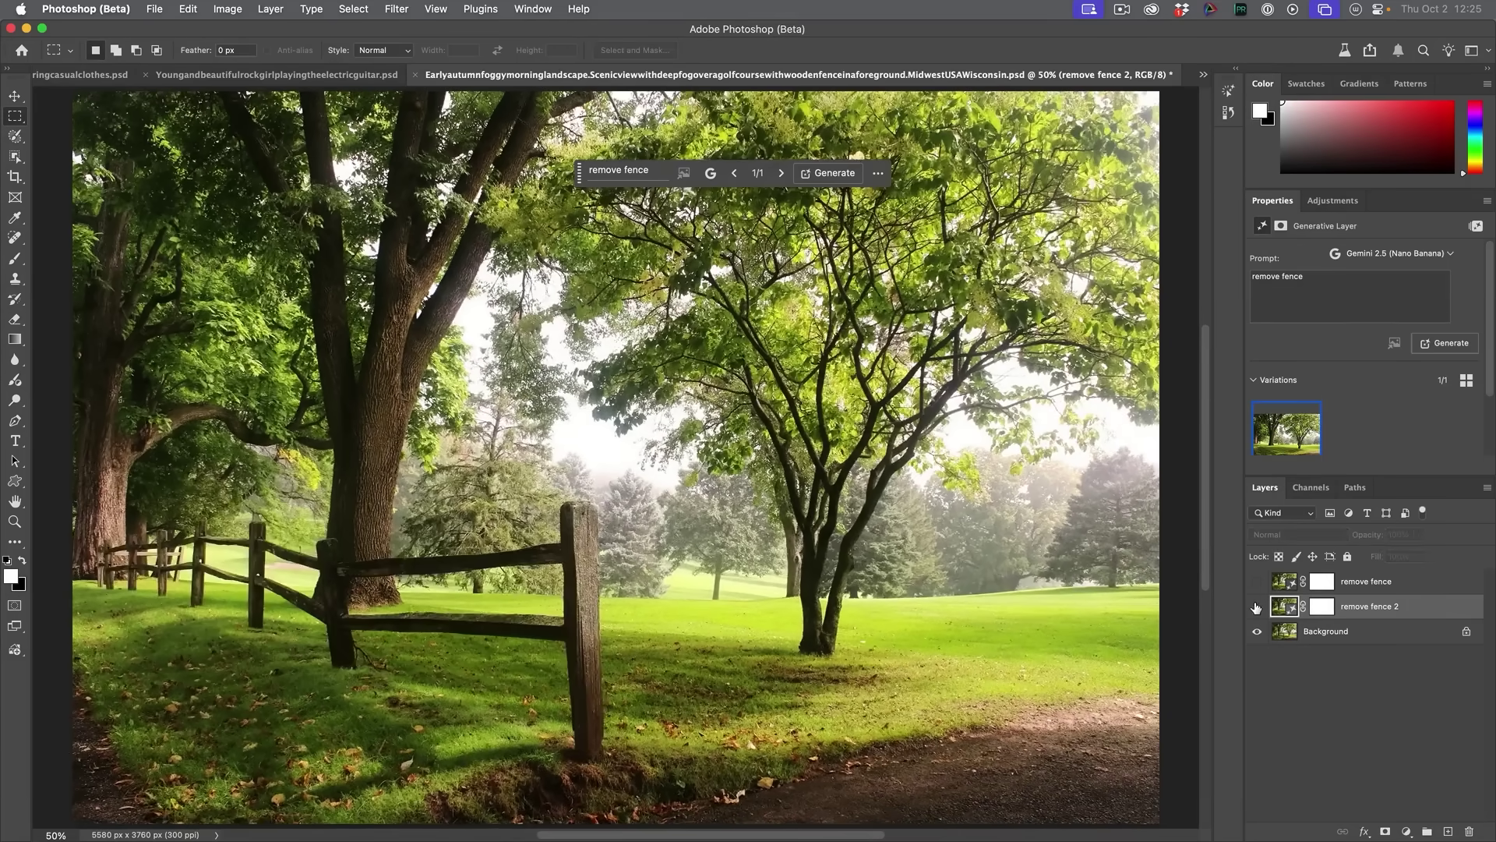
{"action": "left_click", "coordinate": [1259, 607]}
{"action": "left_click", "coordinate": [1258, 606]}
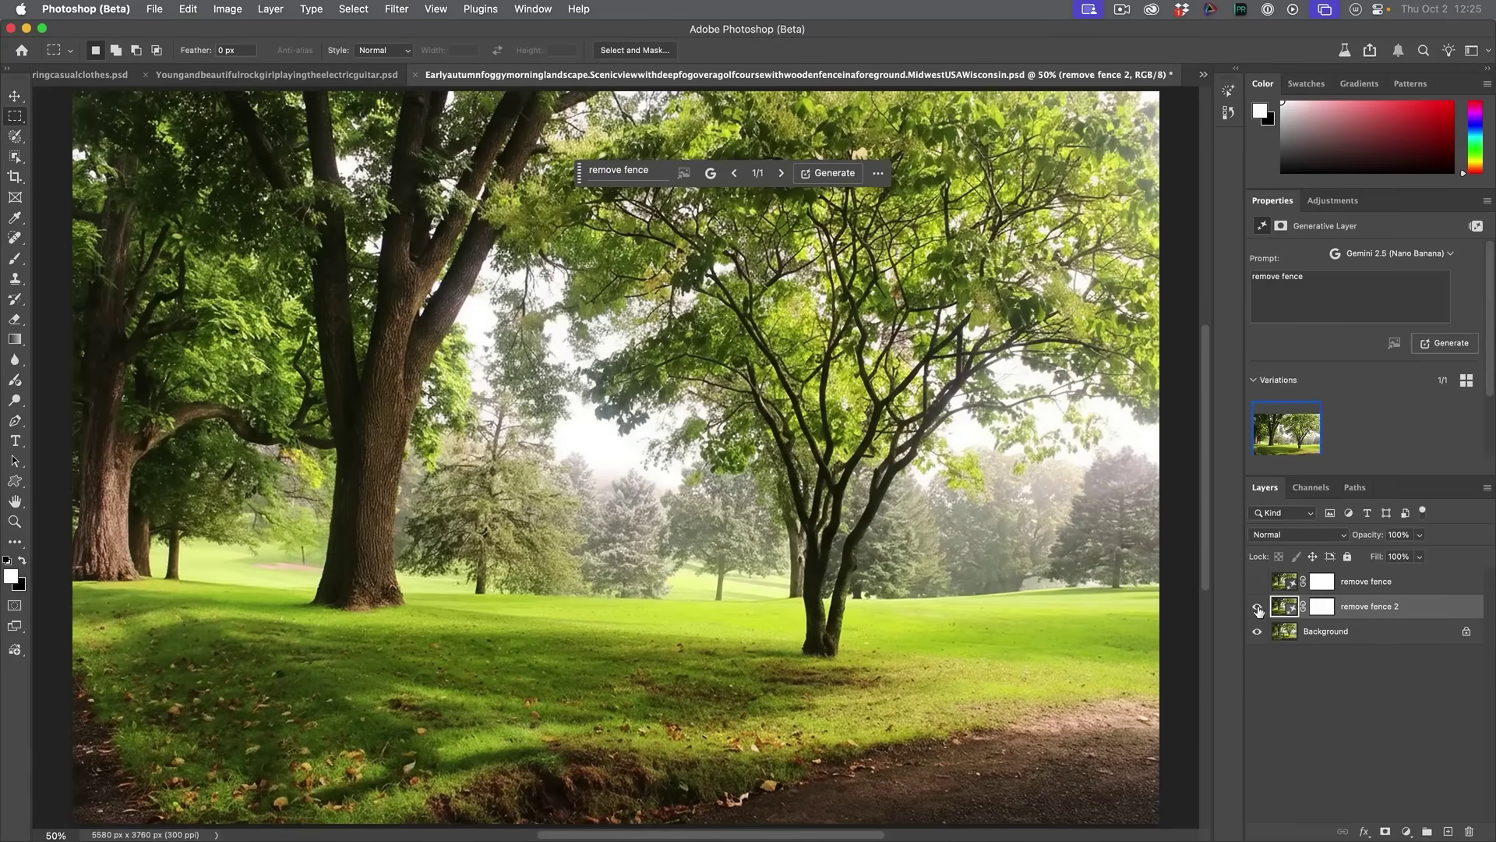
{"action": "left_click", "coordinate": [1258, 606]}
{"action": "left_click", "coordinate": [1259, 606]}
{"action": "left_click", "coordinate": [1258, 606]}
{"action": "left_click", "coordinate": [1258, 606]}
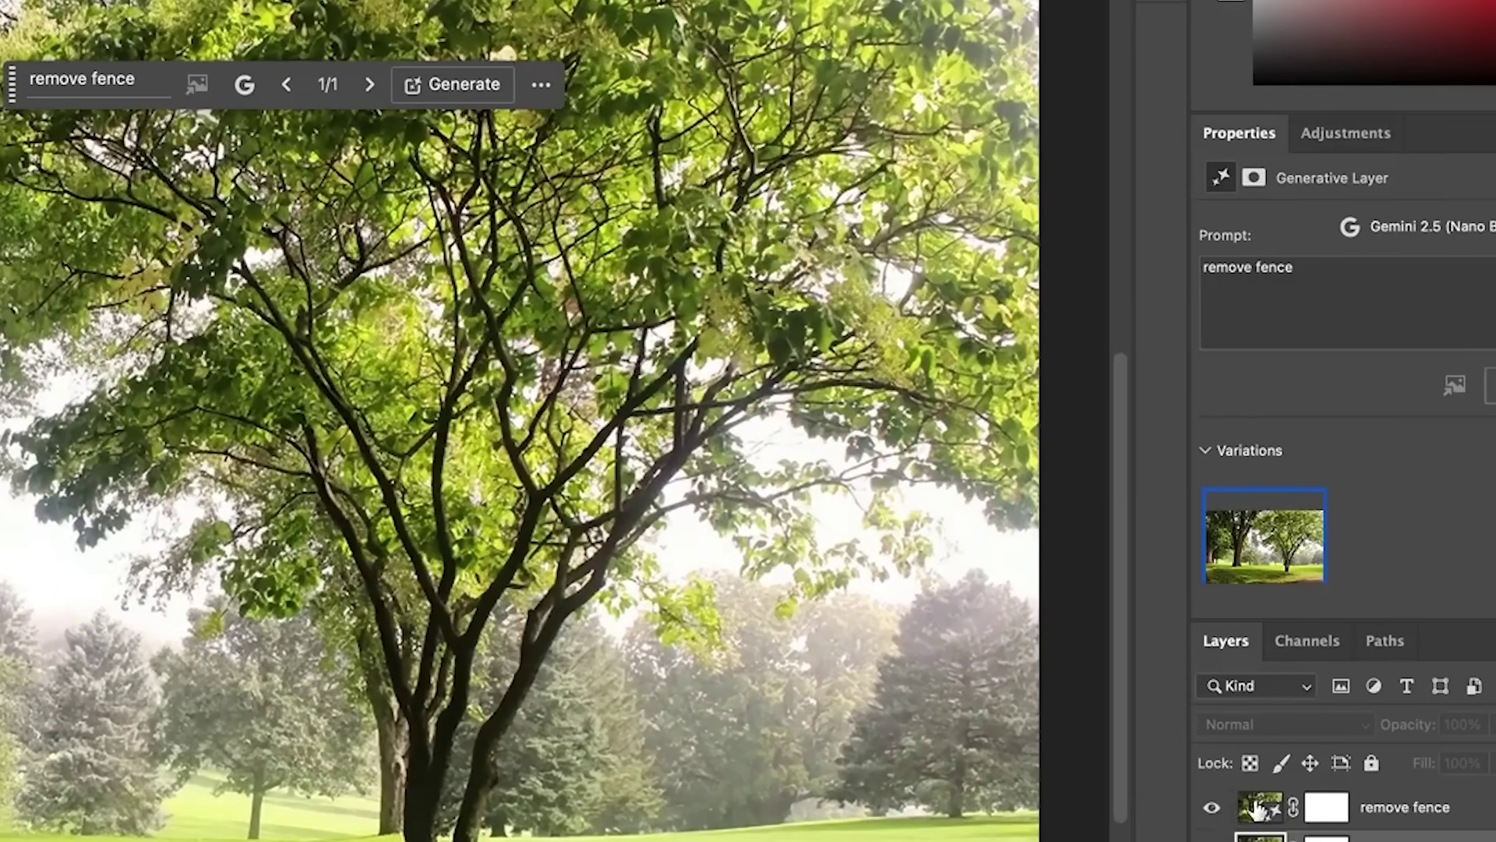
Step: Select the Flux 'remove fence' layer and toggle it against the original fence
{"action": "left_click", "coordinate": [1260, 807]}
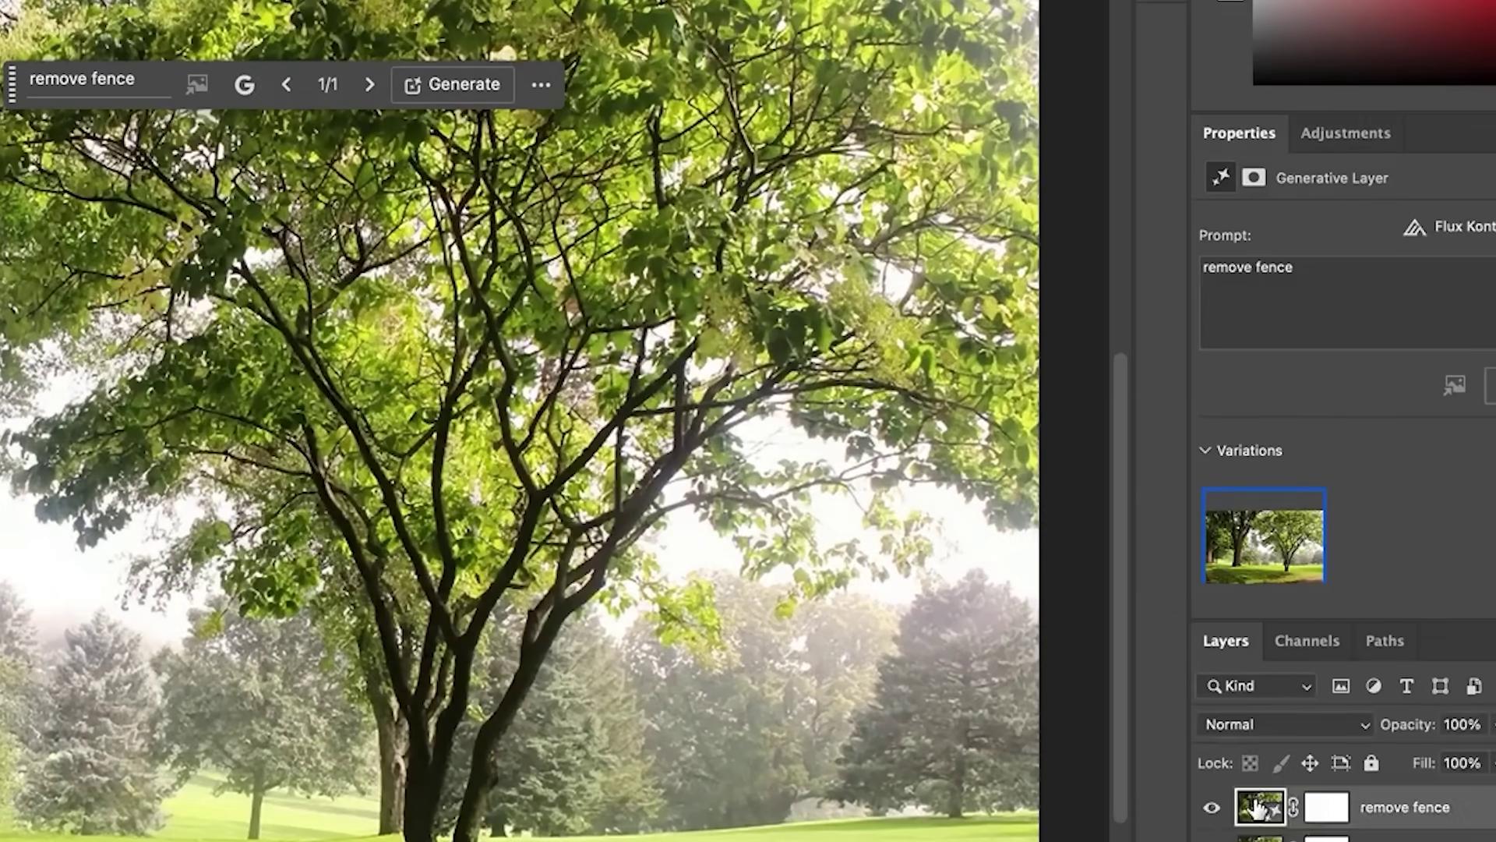
{"action": "left_click", "coordinate": [245, 84]}
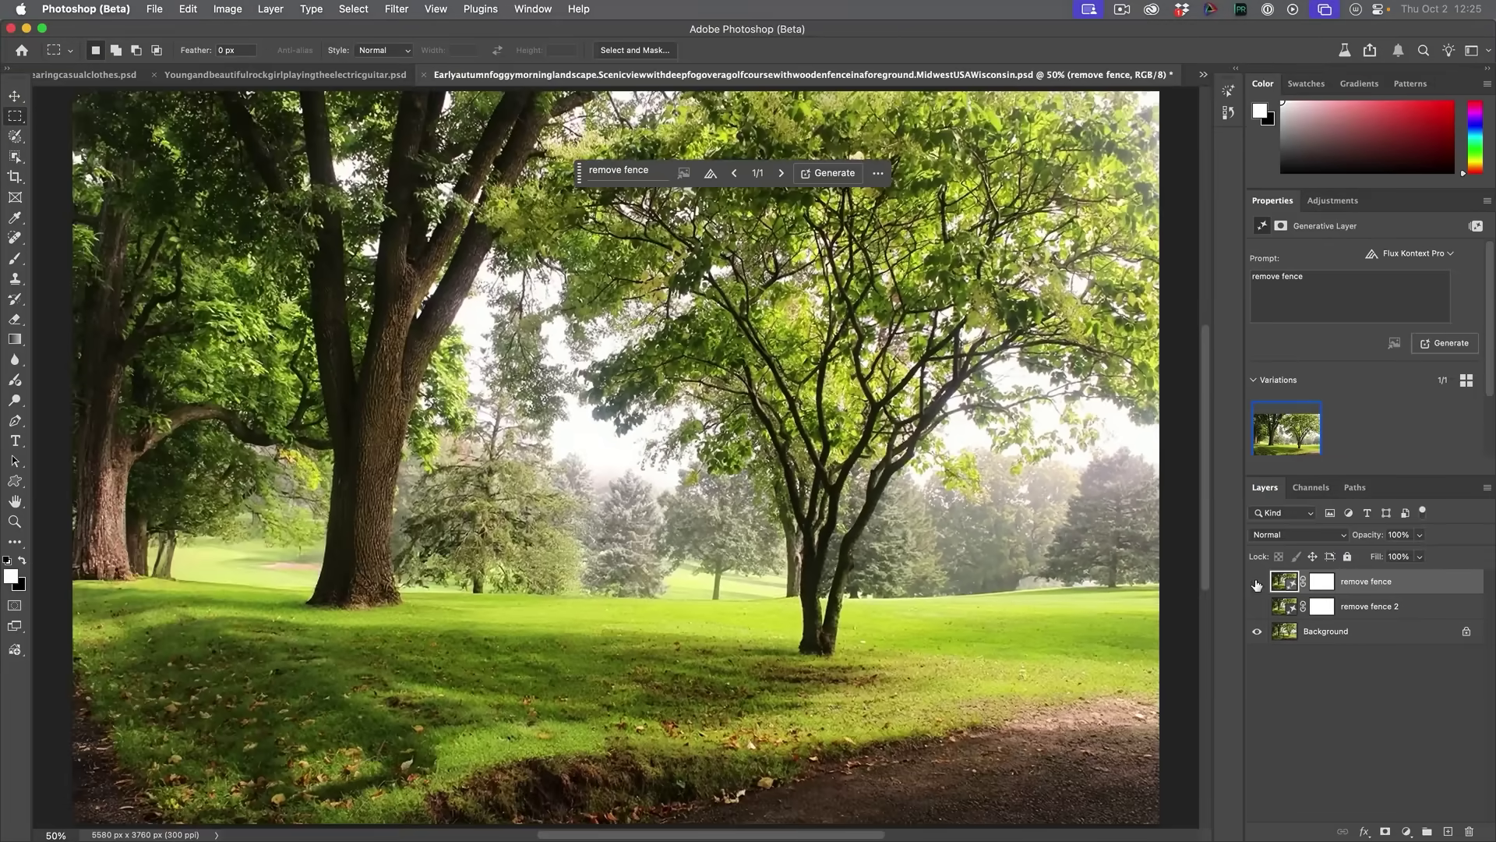
{"action": "left_click", "coordinate": [1256, 580]}
{"action": "left_click", "coordinate": [1259, 582]}
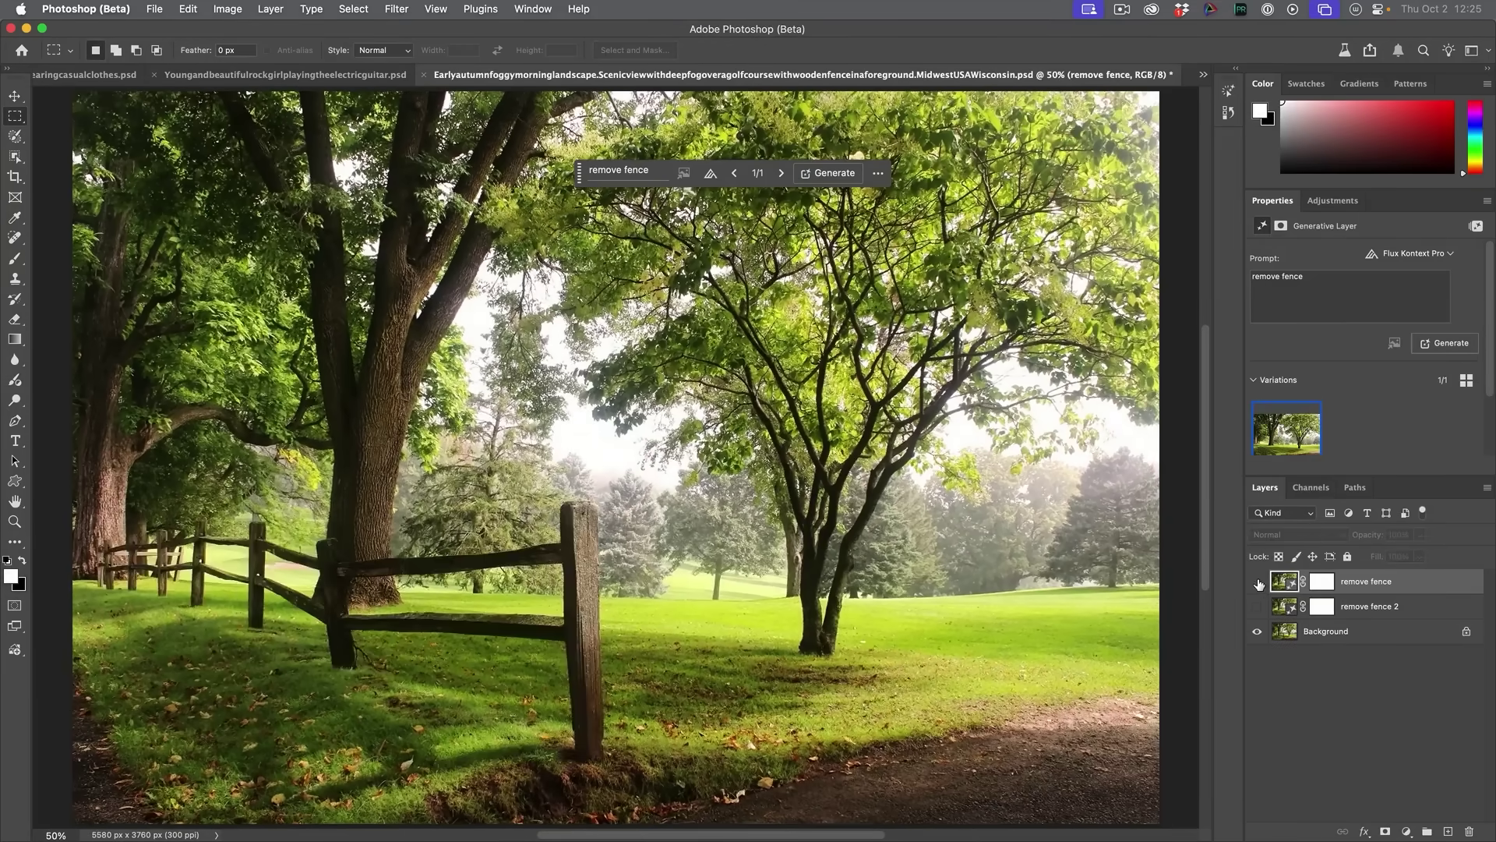
{"action": "left_click", "coordinate": [1258, 582]}
{"action": "left_click", "coordinate": [1258, 583]}
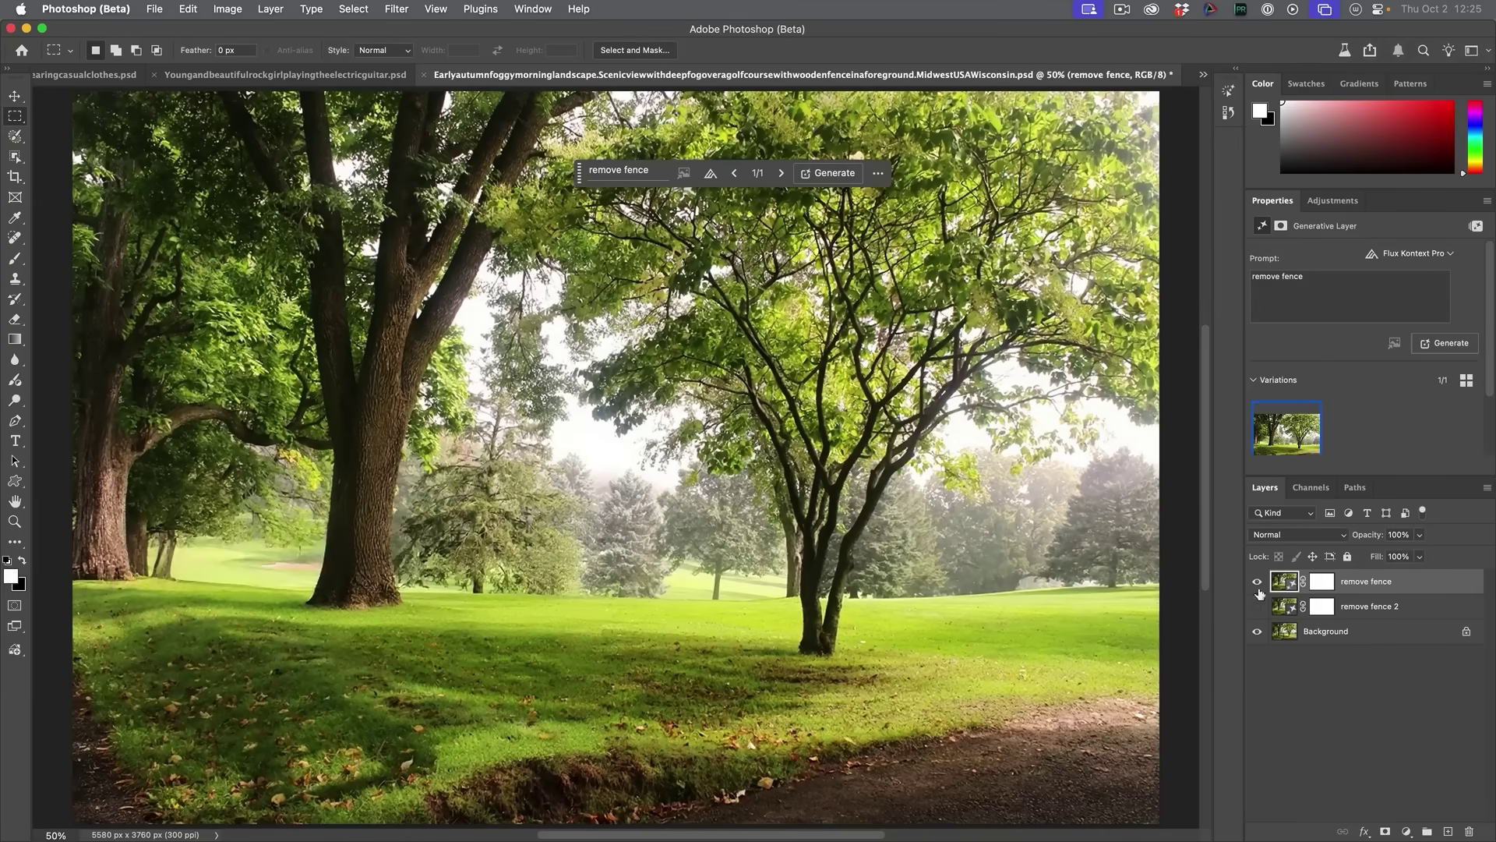
Step: Compare the Flux and Nano Banana fence removals, hide both, and close the landscape document
{"action": "left_click", "coordinate": [1259, 609]}
{"action": "left_click", "coordinate": [1259, 582]}
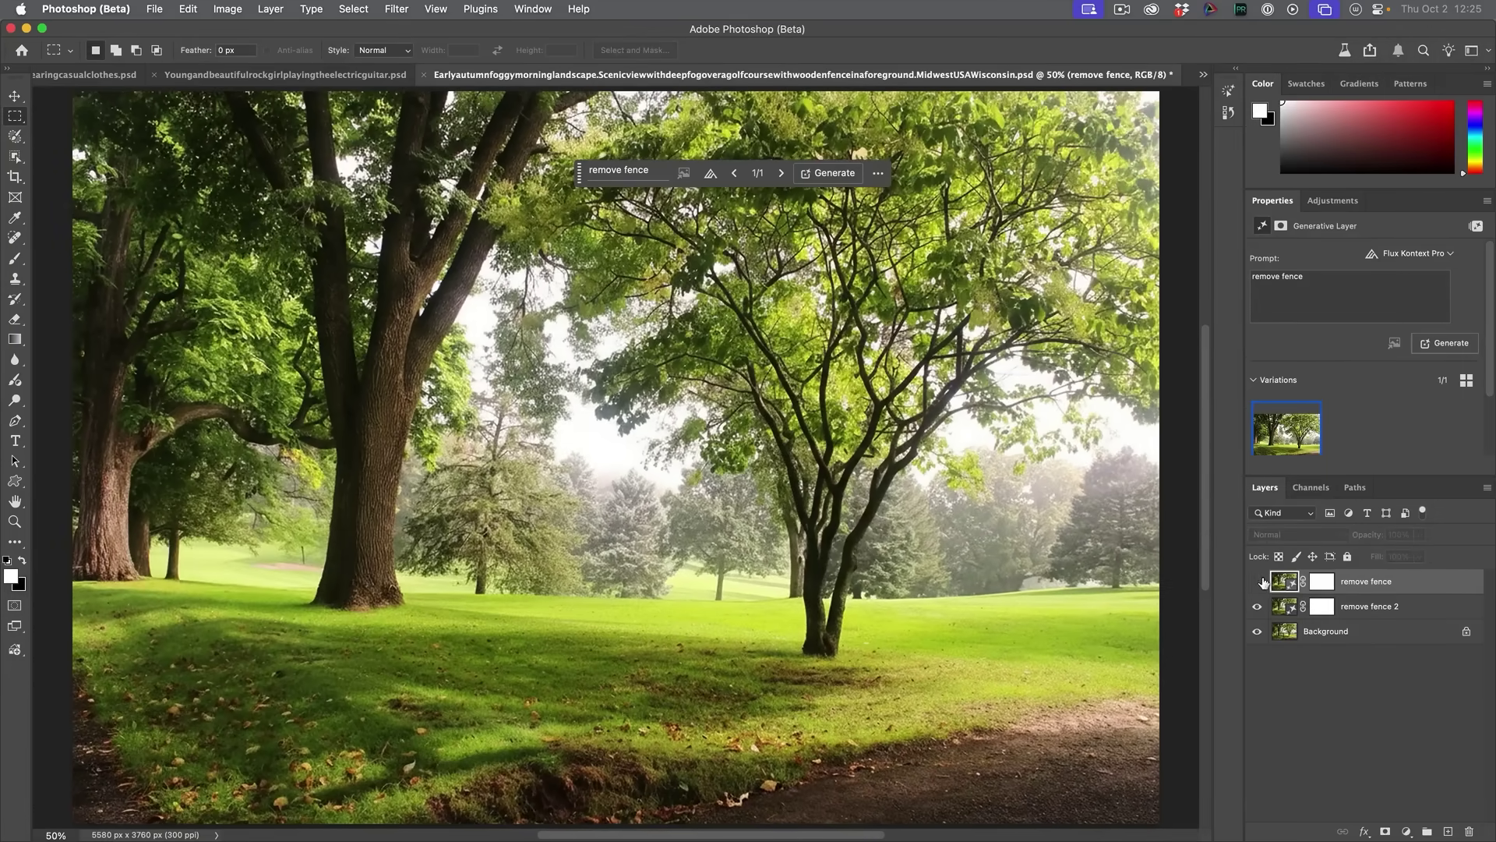
{"action": "left_click", "coordinate": [1259, 581]}
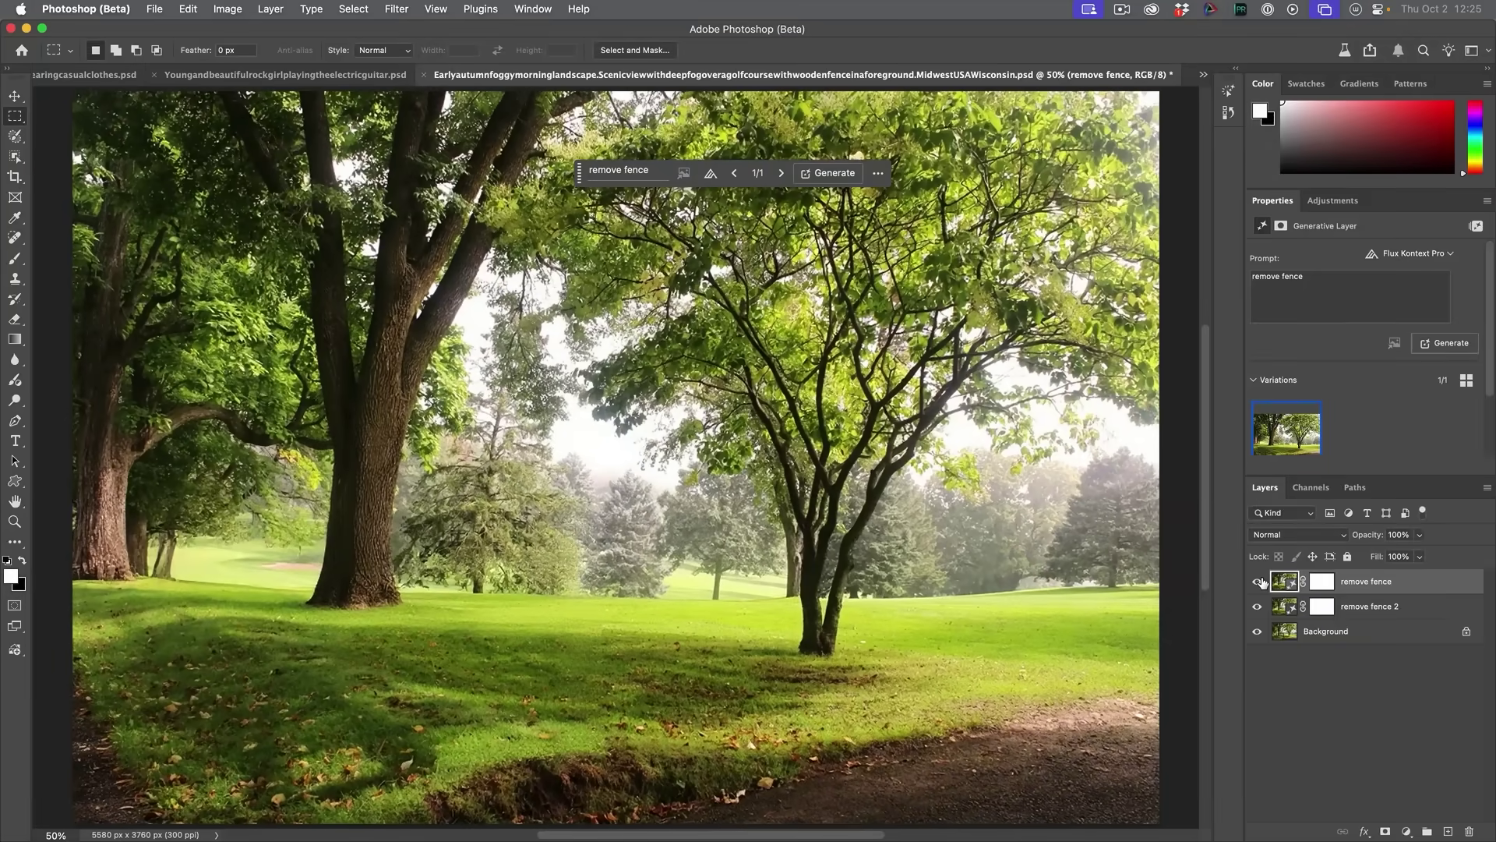
{"action": "left_click", "coordinate": [1259, 582]}
{"action": "left_click", "coordinate": [1259, 582]}
{"action": "left_click", "coordinate": [1258, 581]}
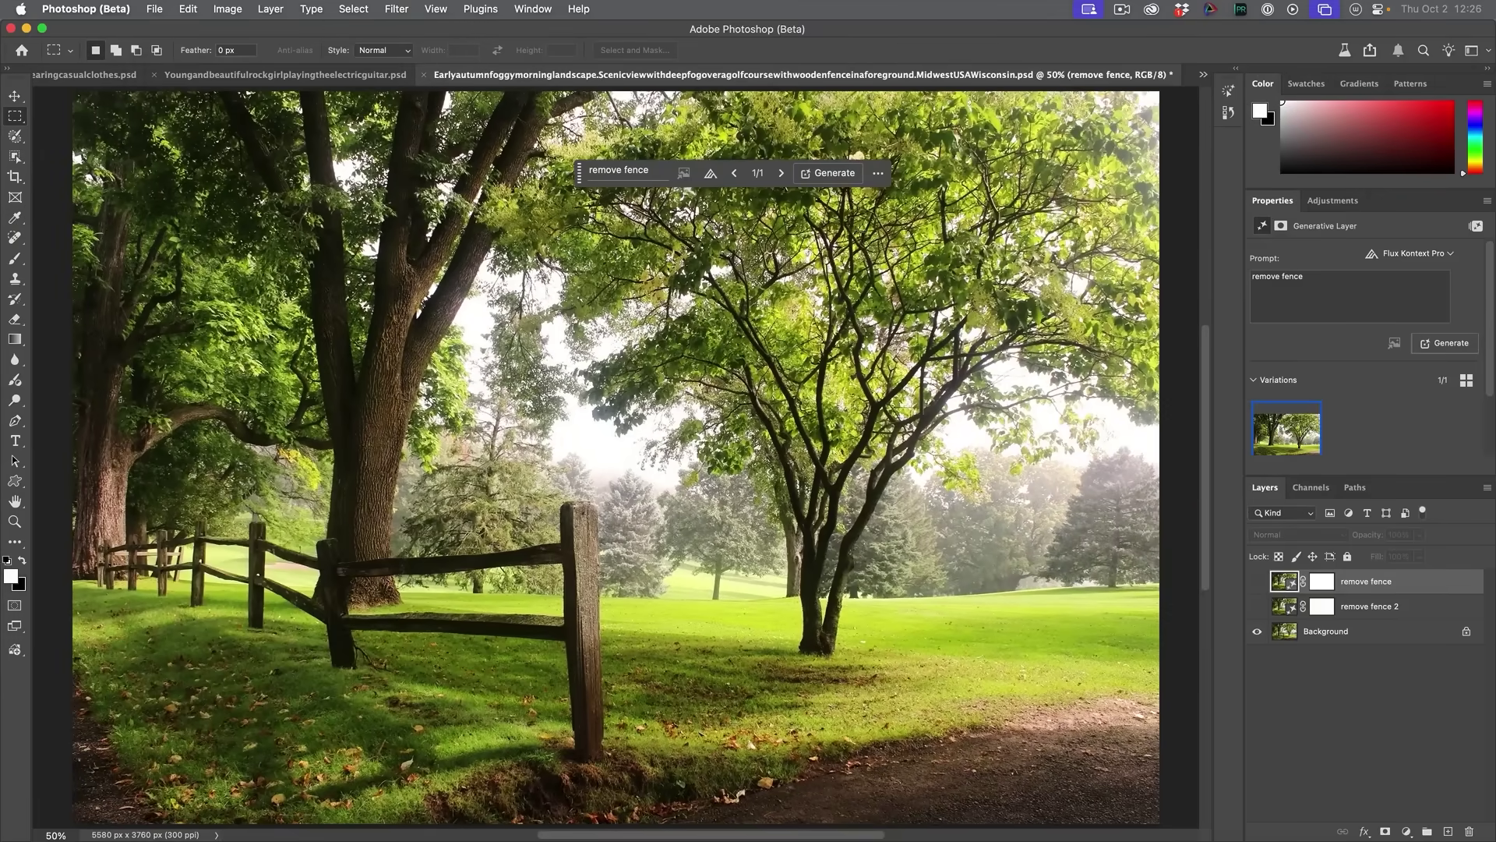
{"action": "left_click", "coordinate": [428, 74]}
Step: Discard landscape changes, then select the Background and top generative motorcycle layers
{"action": "key", "text": "d"}
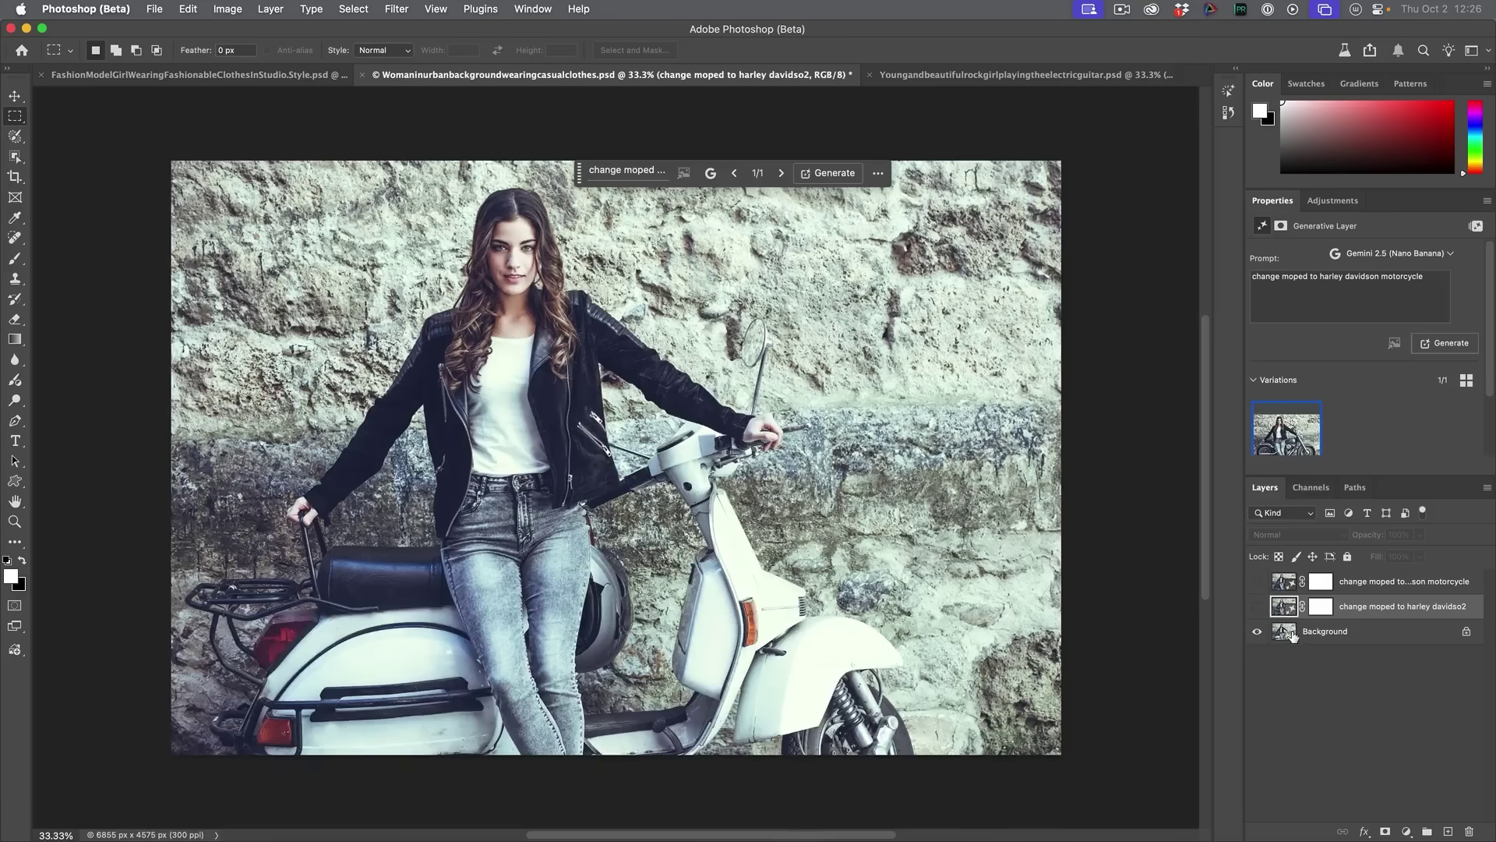
{"action": "left_click", "coordinate": [1293, 633]}
{"action": "left_click", "coordinate": [1286, 581]}
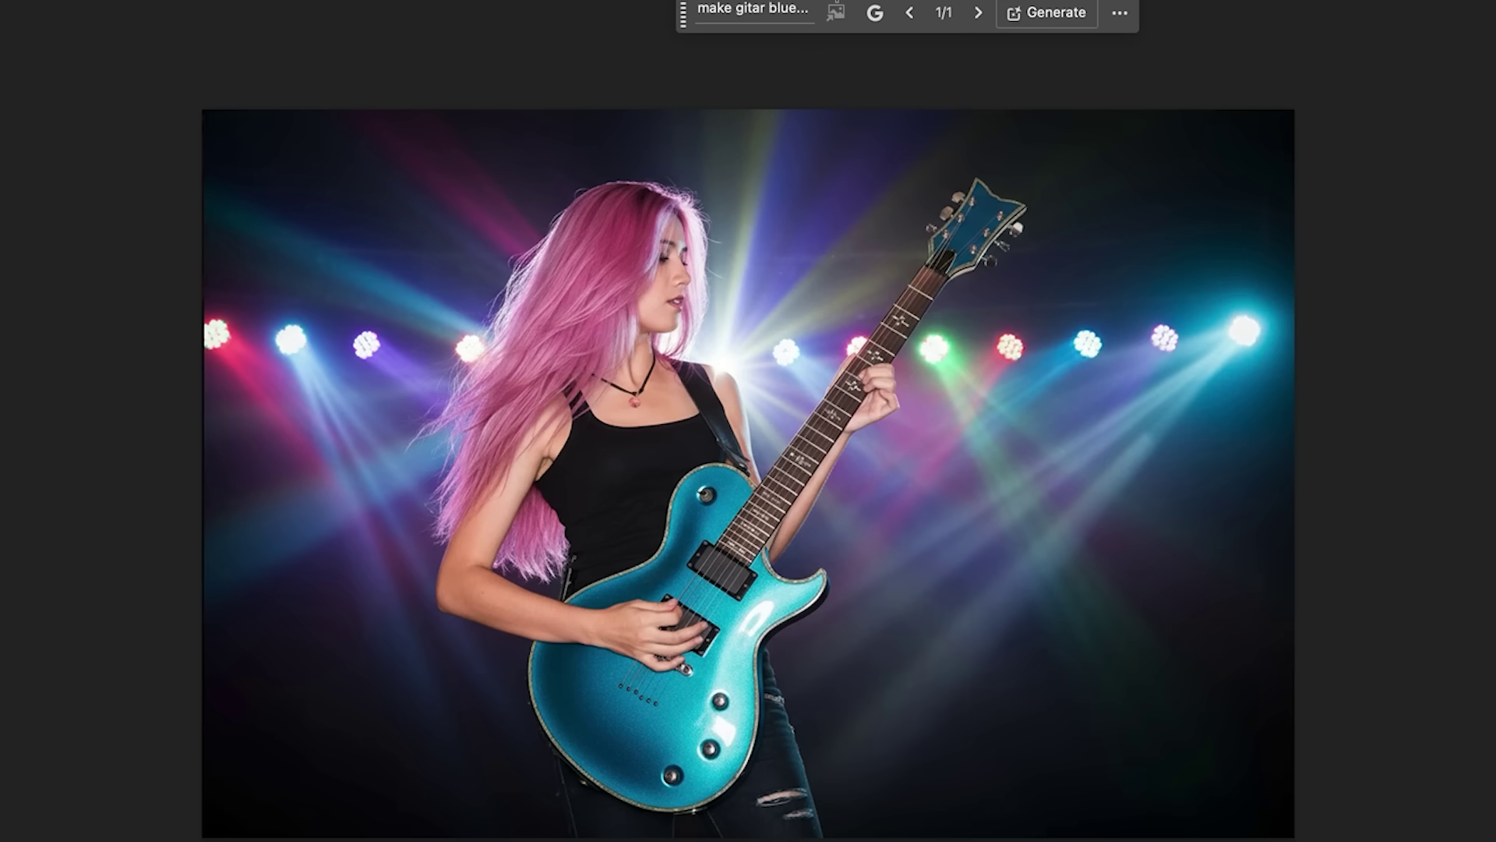
Step: Close the blue-guitar guitarist document with Cmd+W
{"action": "key", "text": "super+w"}
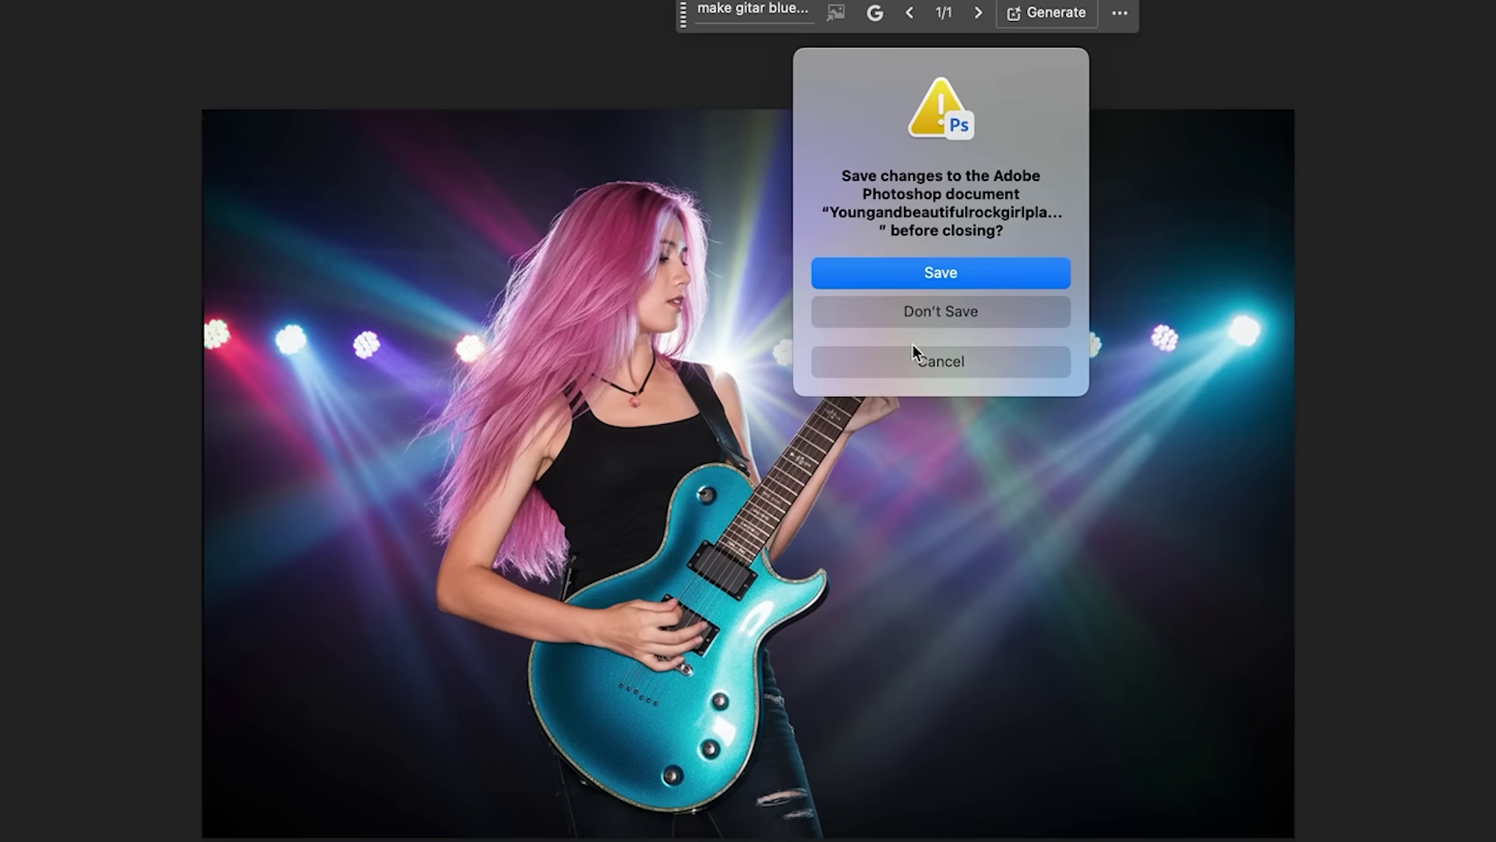
Step: Choose Don't Save to close the guitarist document
{"action": "left_click", "coordinate": [934, 312]}
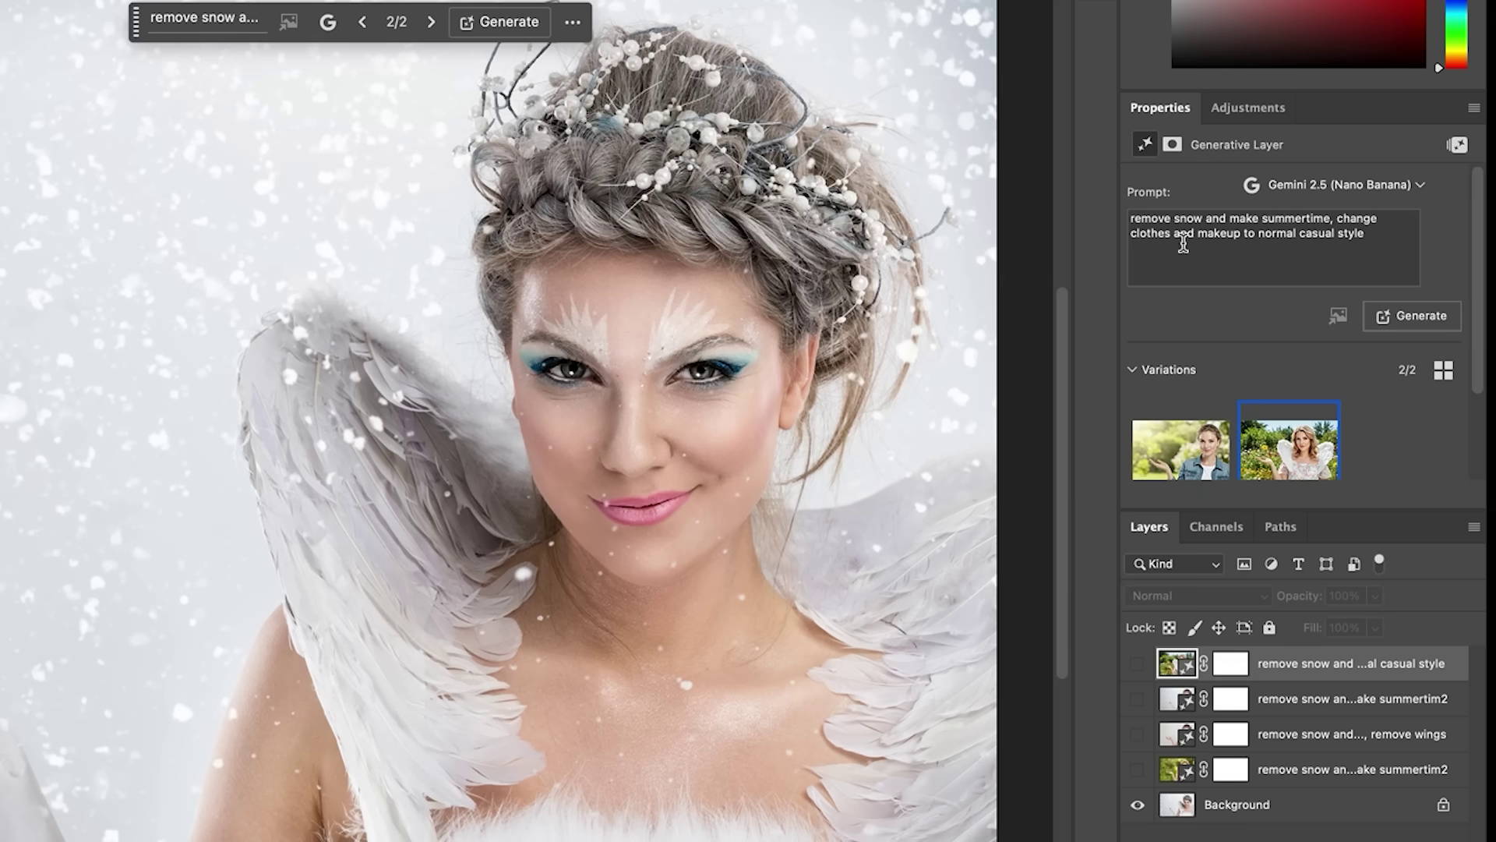
Step: Show the top summer layer's first variation, then set the second layer to its second variation
{"action": "left_click", "coordinate": [1137, 662]}
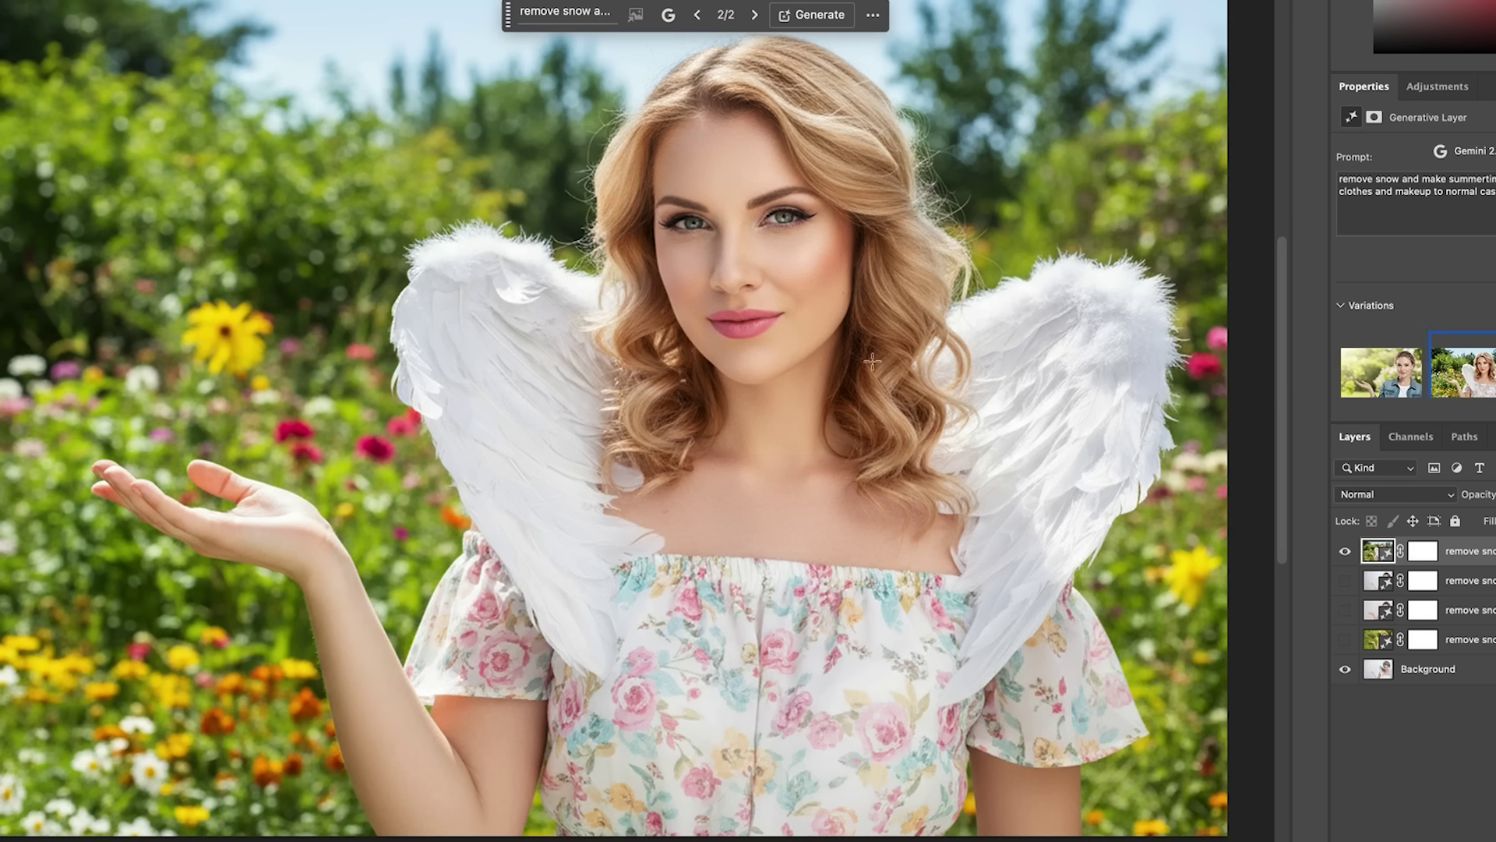
{"action": "mouse_move", "coordinate": [1181, 449]}
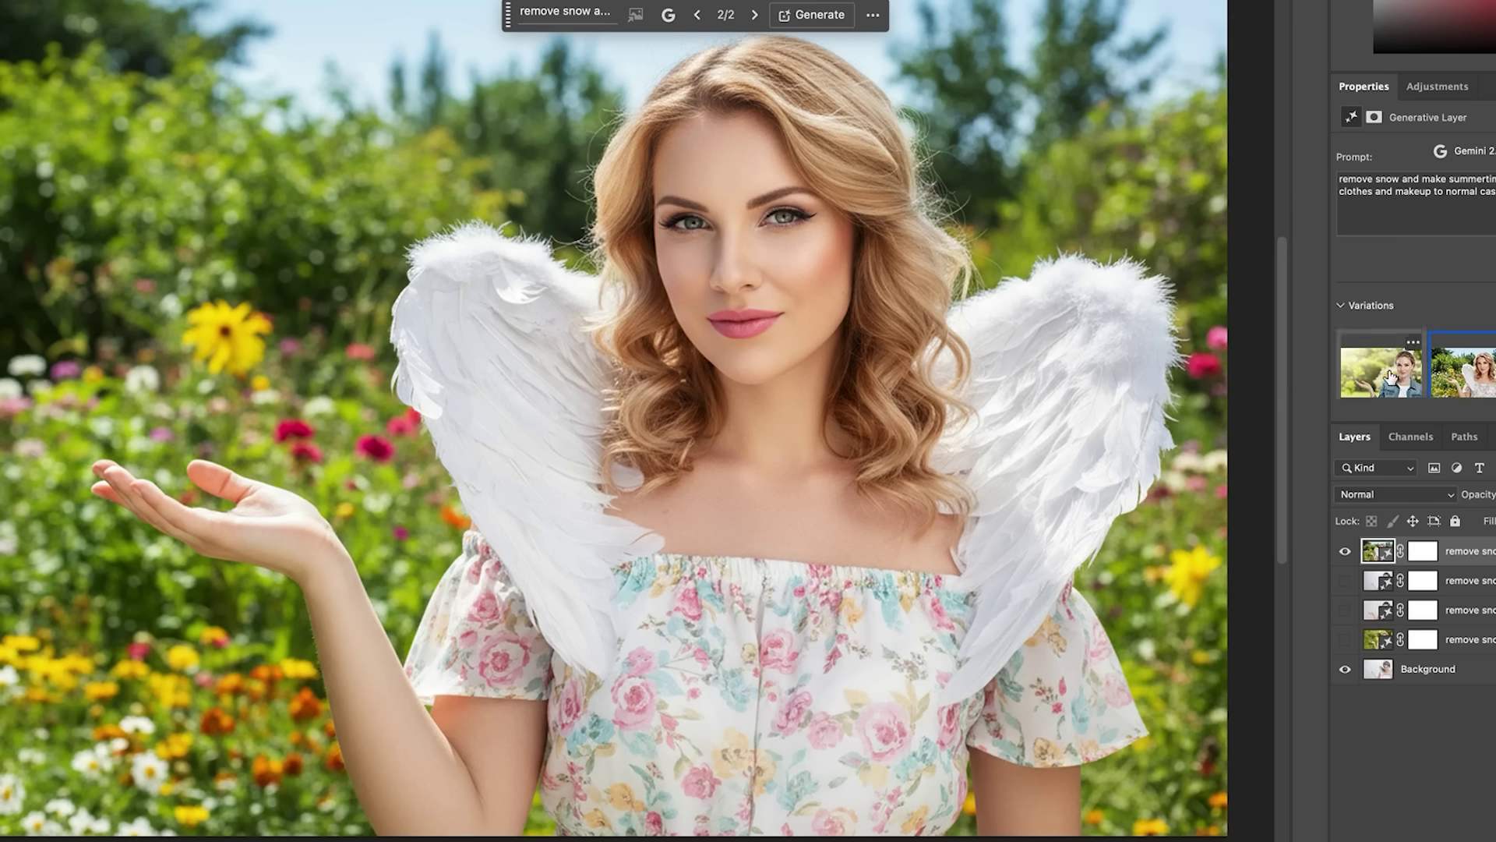
{"action": "left_click", "coordinate": [1389, 374]}
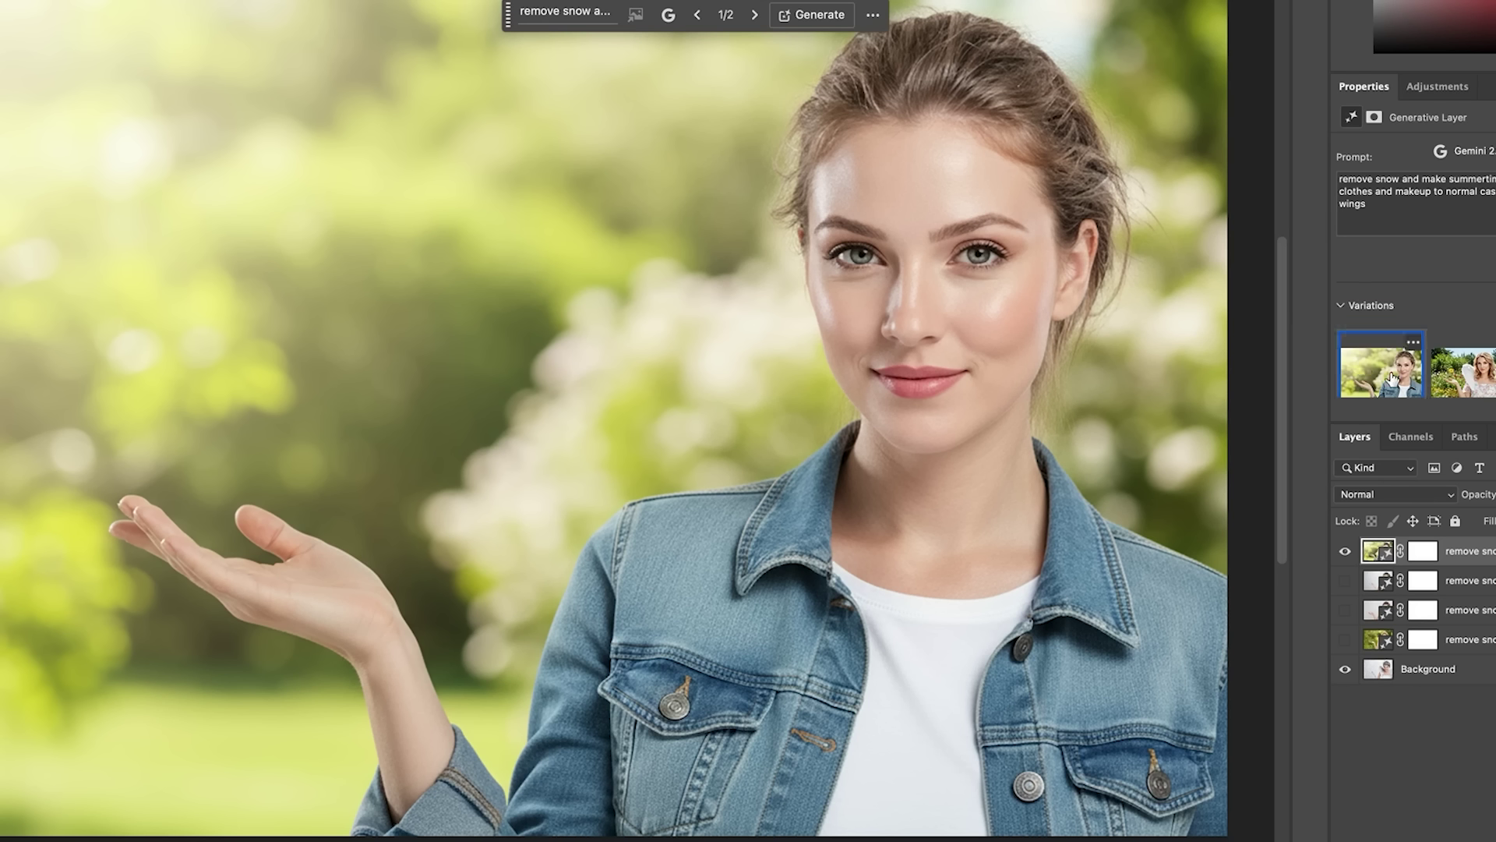
{"action": "left_click", "coordinate": [1346, 551]}
{"action": "left_click", "coordinate": [1379, 580]}
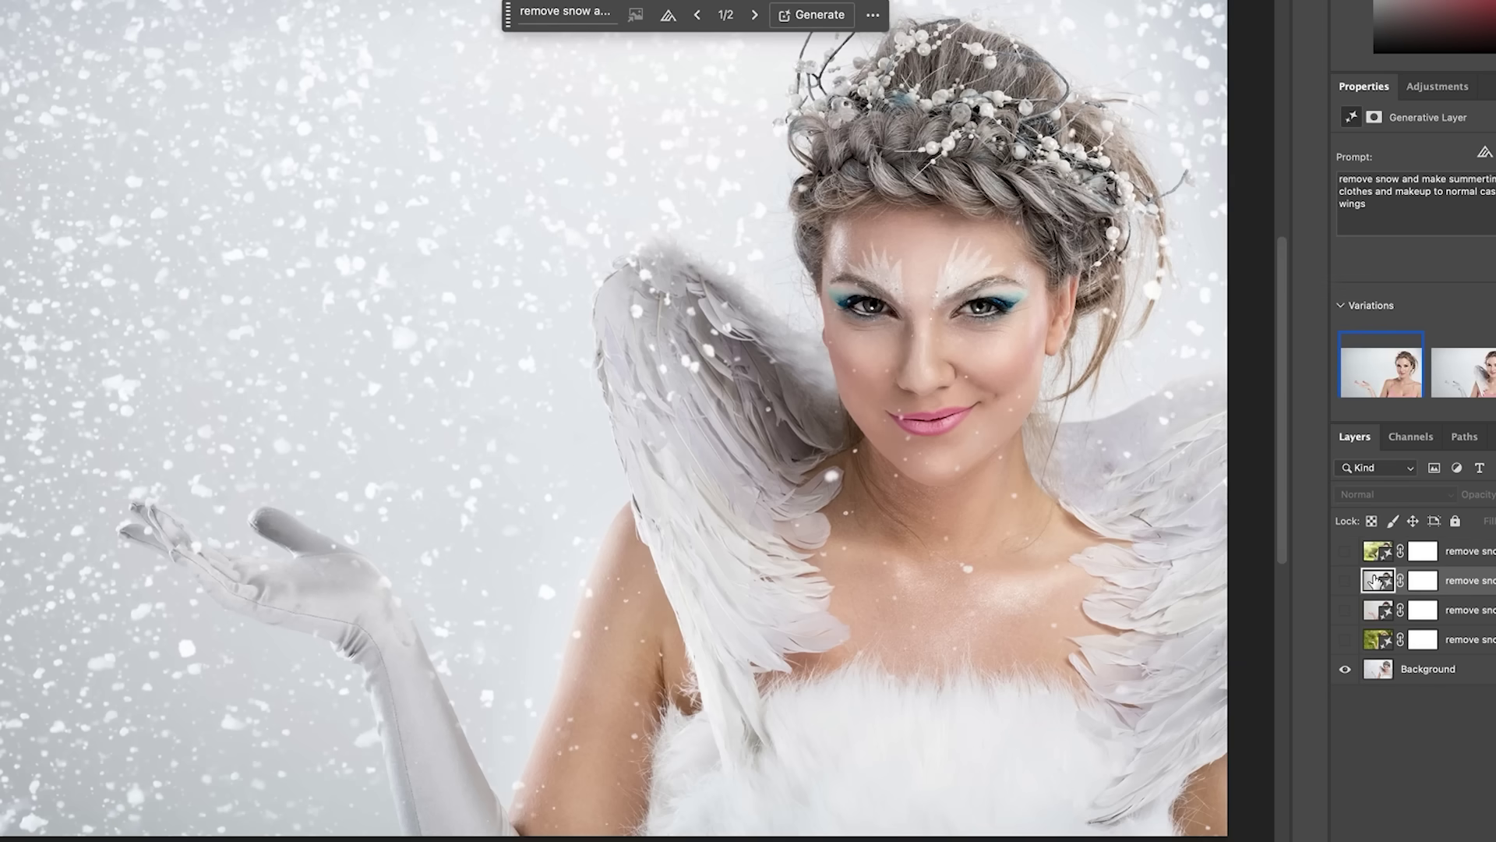
{"action": "left_click", "coordinate": [1467, 372]}
Step: Compare the second generated layer with the original, then switch it to its first variation
{"action": "left_click", "coordinate": [1346, 581]}
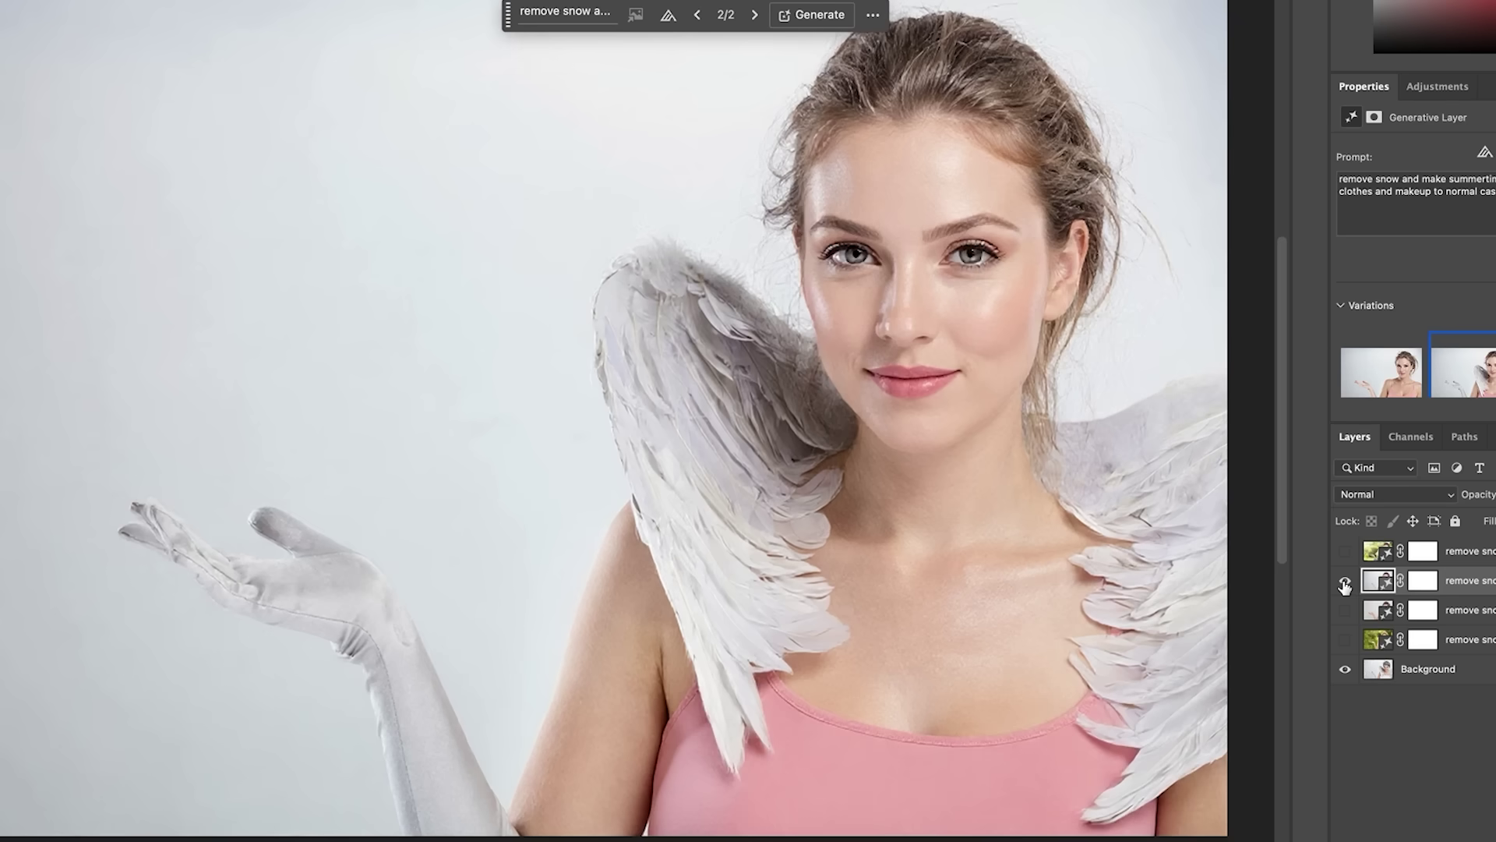
{"action": "left_click", "coordinate": [1345, 580]}
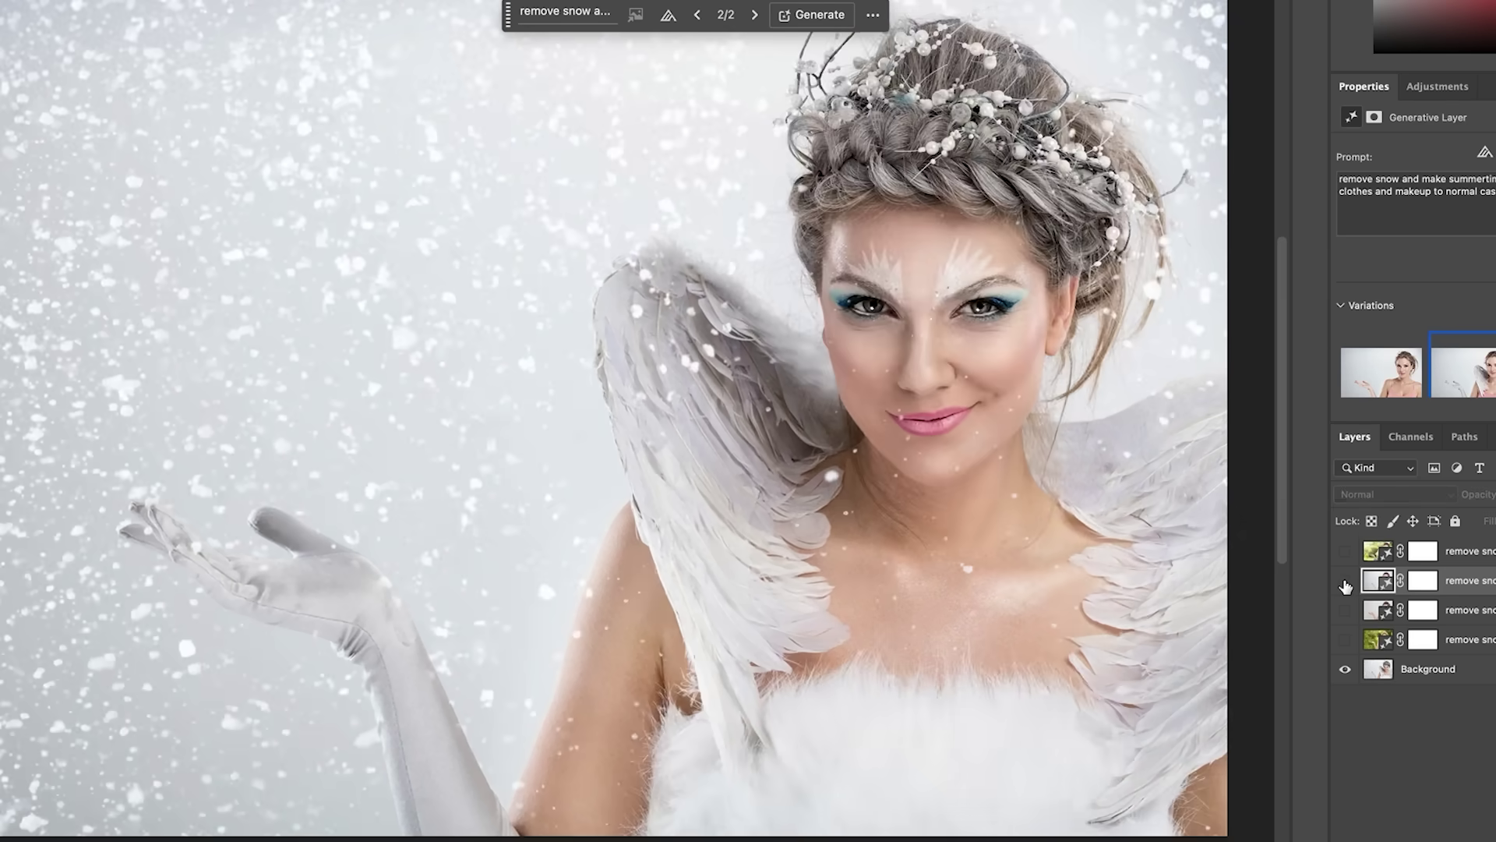
{"action": "left_click", "coordinate": [1345, 581]}
{"action": "left_click", "coordinate": [1346, 581]}
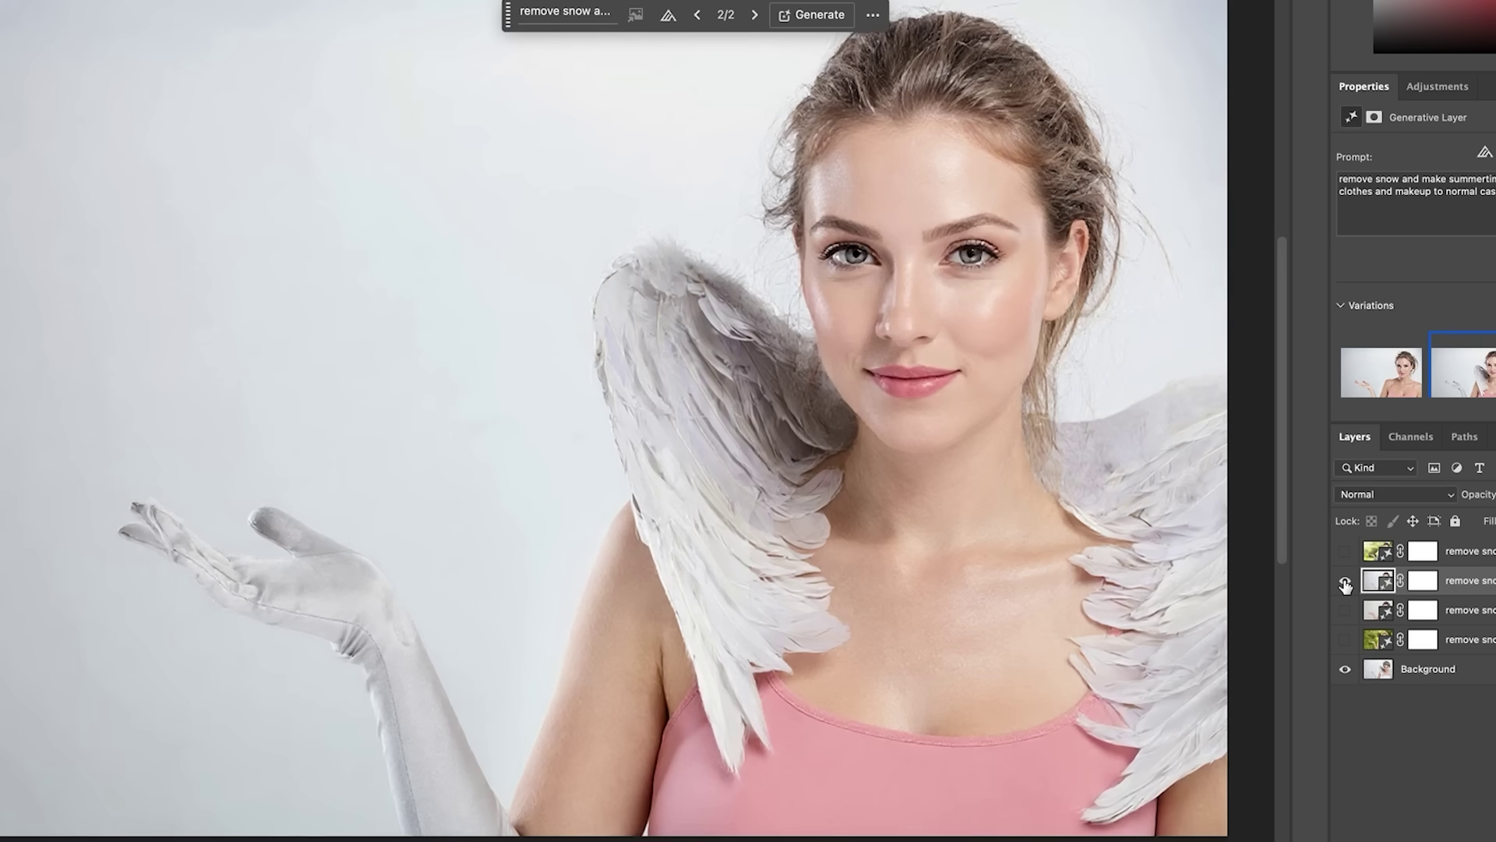
{"action": "left_click", "coordinate": [1346, 584]}
{"action": "left_click", "coordinate": [1373, 377]}
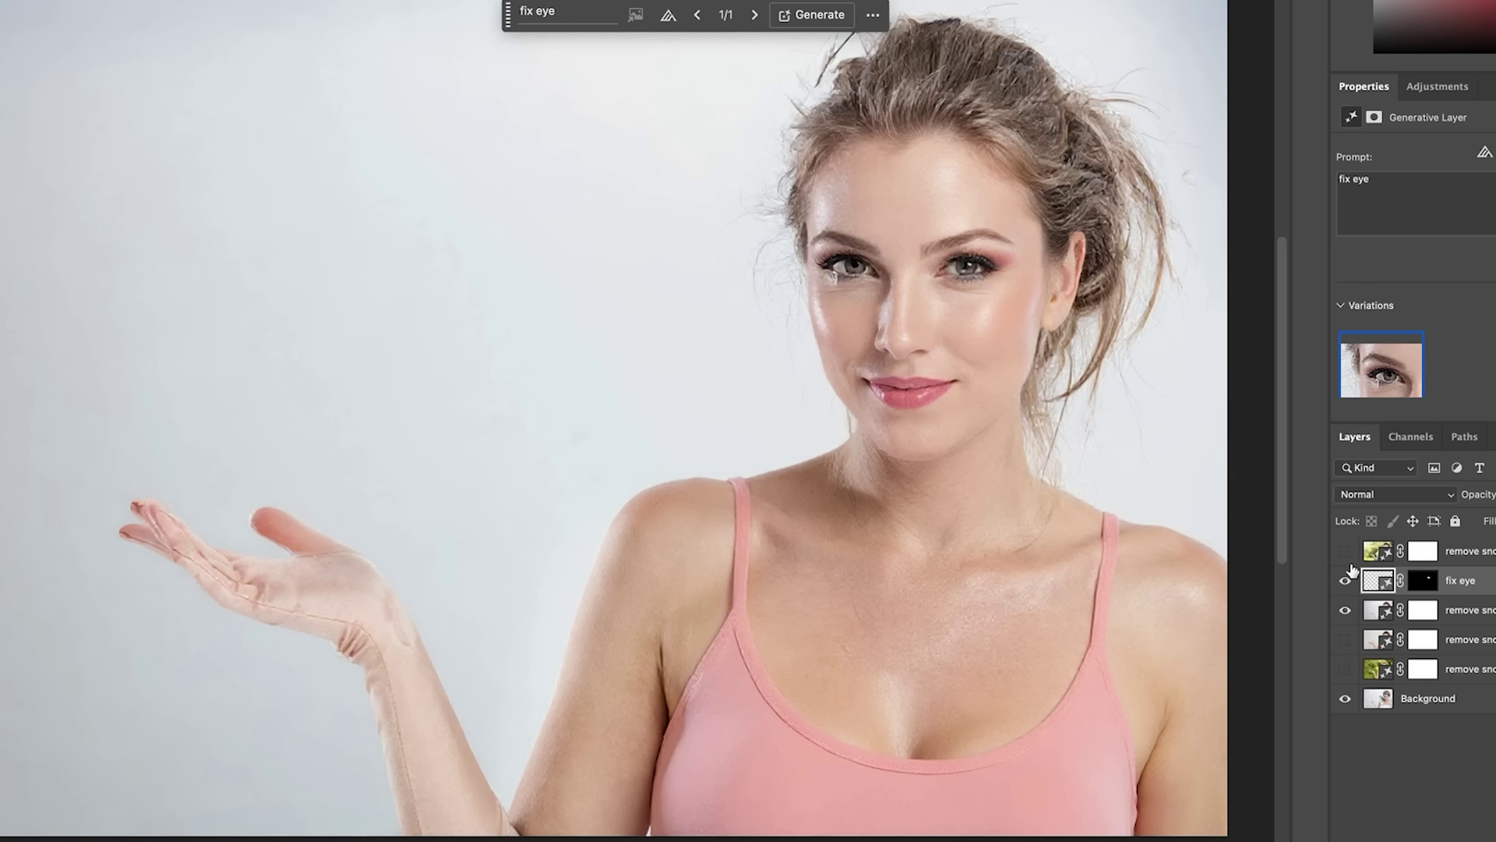
{"action": "left_click", "coordinate": [1345, 580]}
Step: Show the bottom blue-top summer layer and toggle it against the snowy original
{"action": "left_click", "coordinate": [1345, 609]}
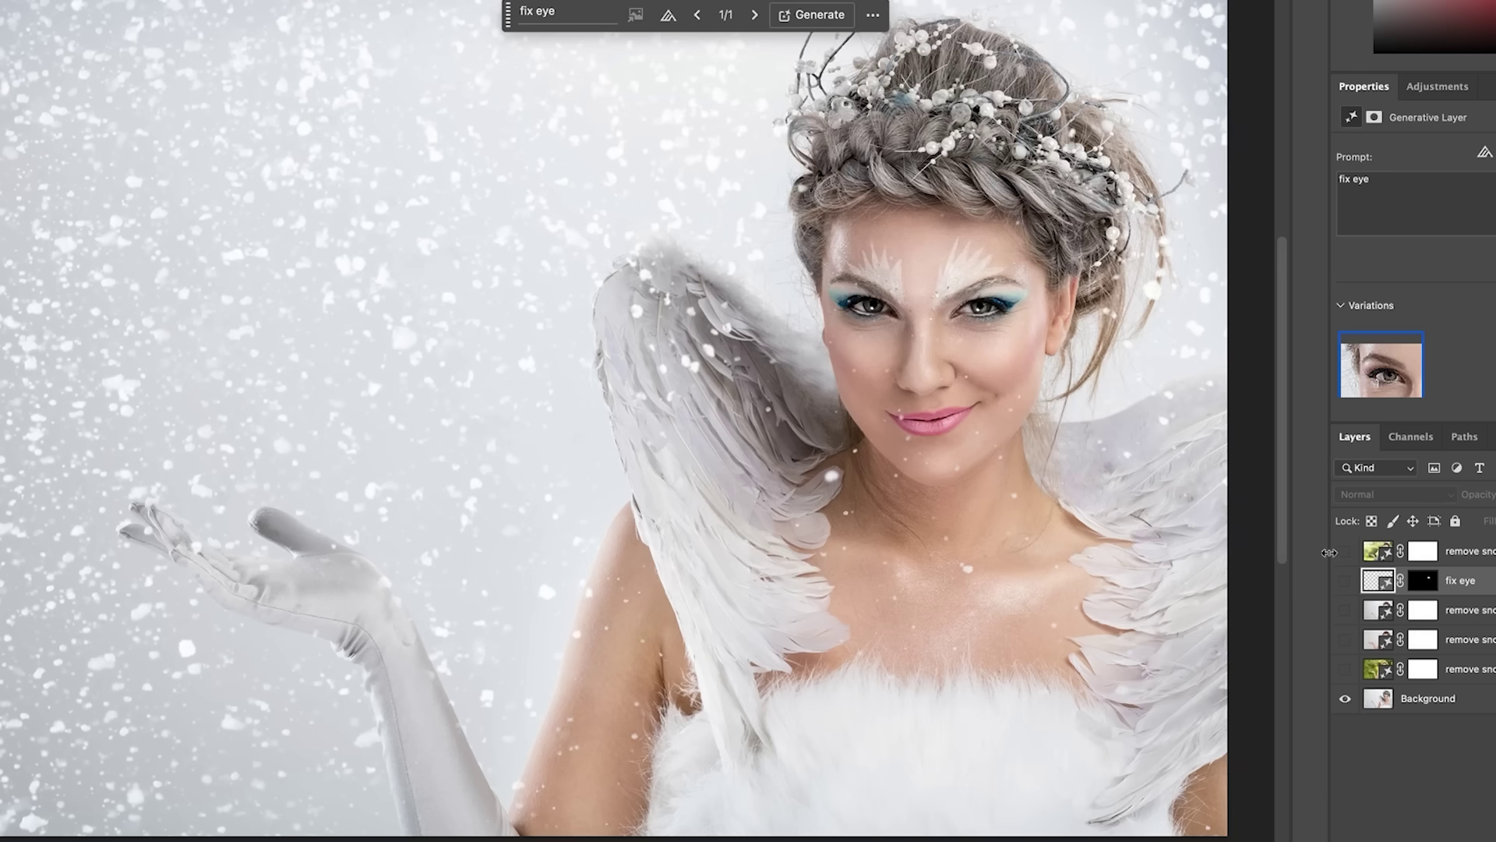
{"action": "left_click", "coordinate": [1469, 703]}
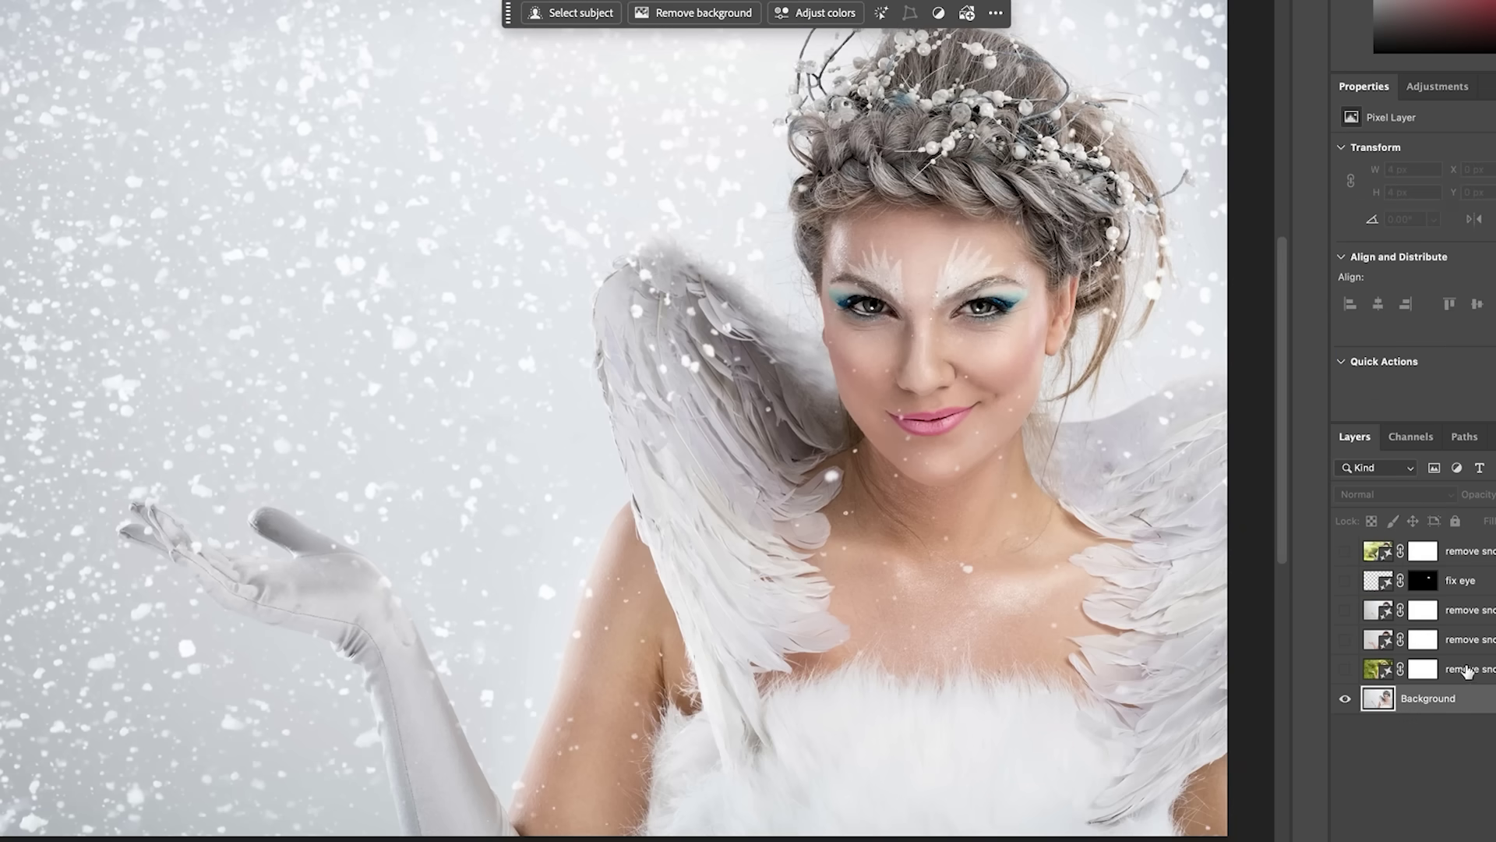
{"action": "left_click", "coordinate": [1384, 671]}
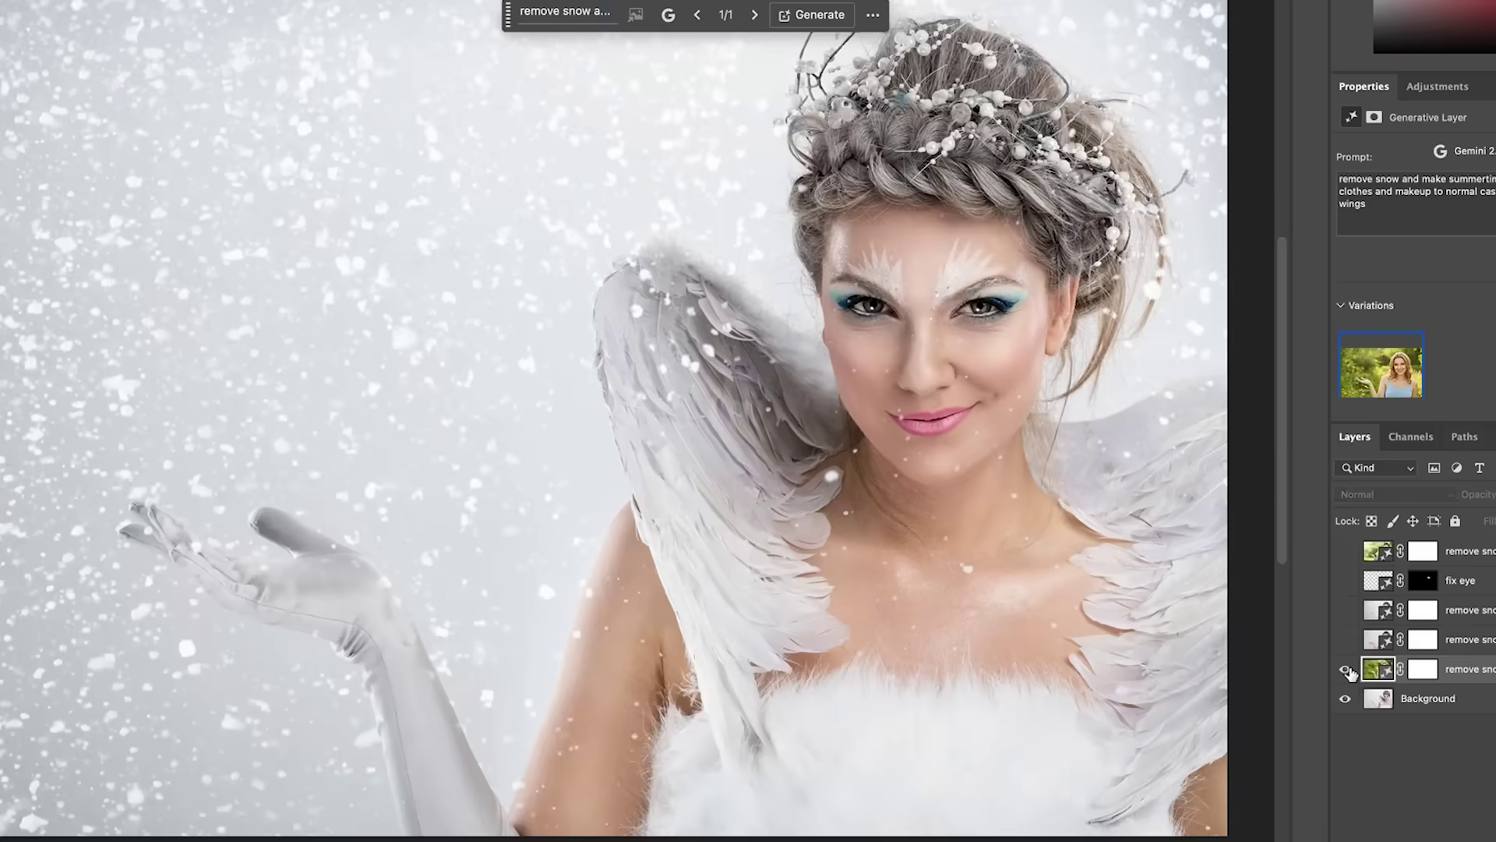
{"action": "left_click", "coordinate": [1346, 669]}
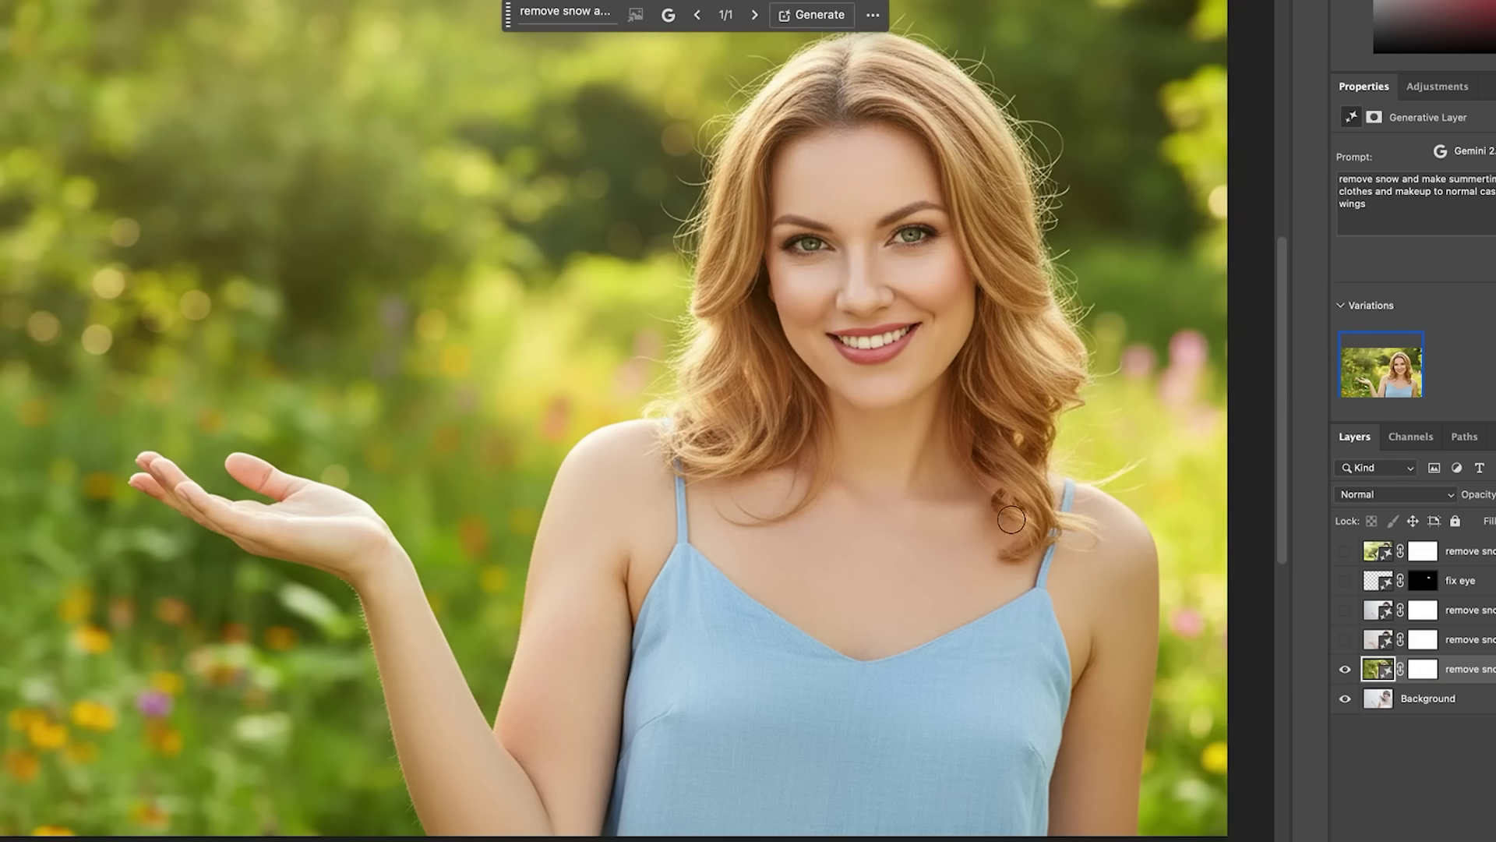
{"action": "left_click", "coordinate": [1346, 669]}
{"action": "left_click", "coordinate": [1346, 669]}
{"action": "left_click", "coordinate": [1346, 671]}
{"action": "left_click", "coordinate": [1346, 671]}
{"action": "left_click", "coordinate": [1348, 670]}
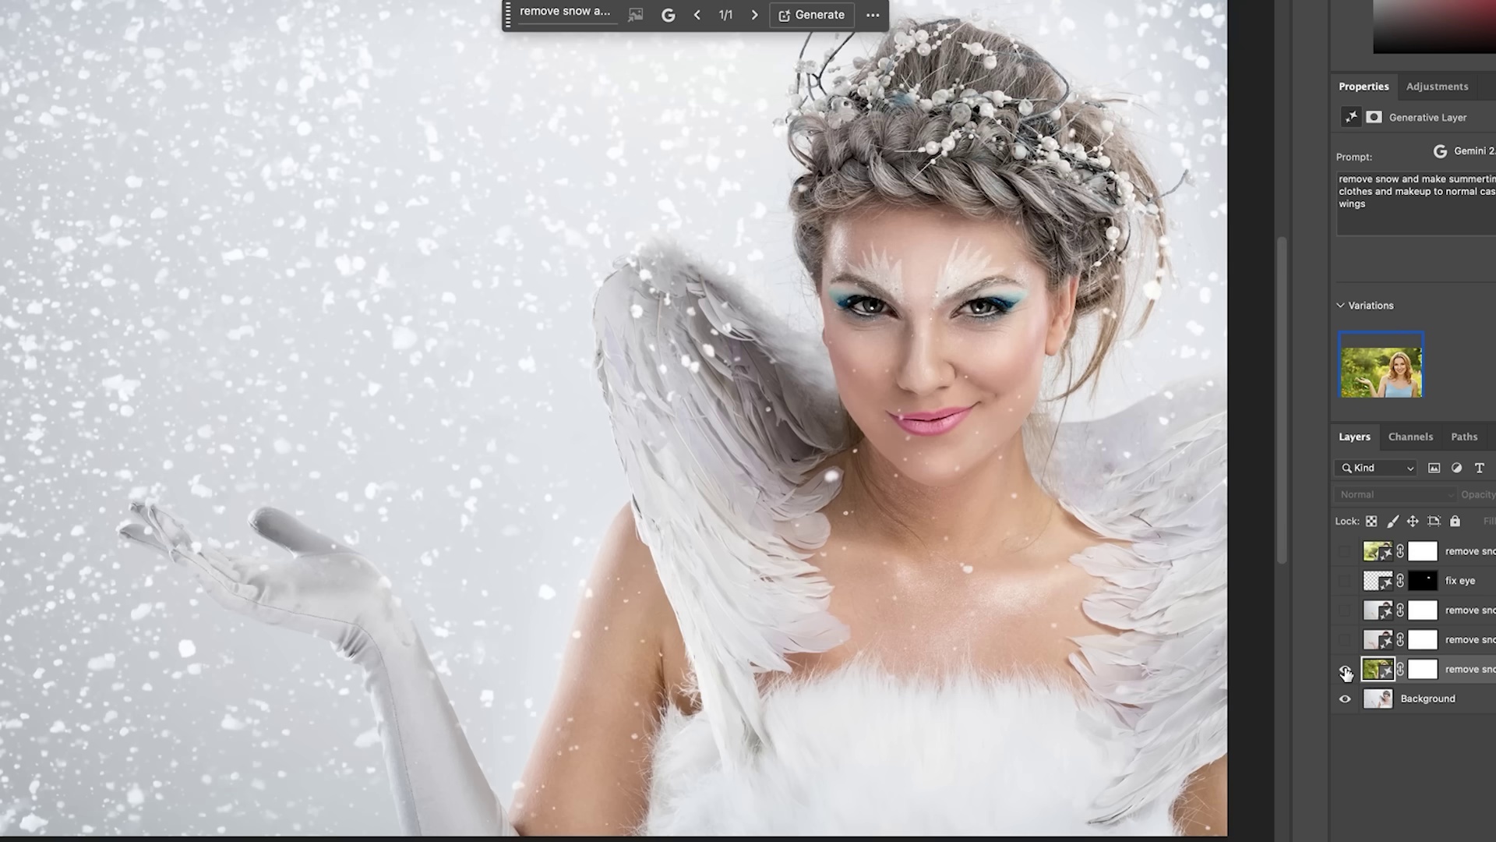
{"action": "left_click", "coordinate": [1479, 639]}
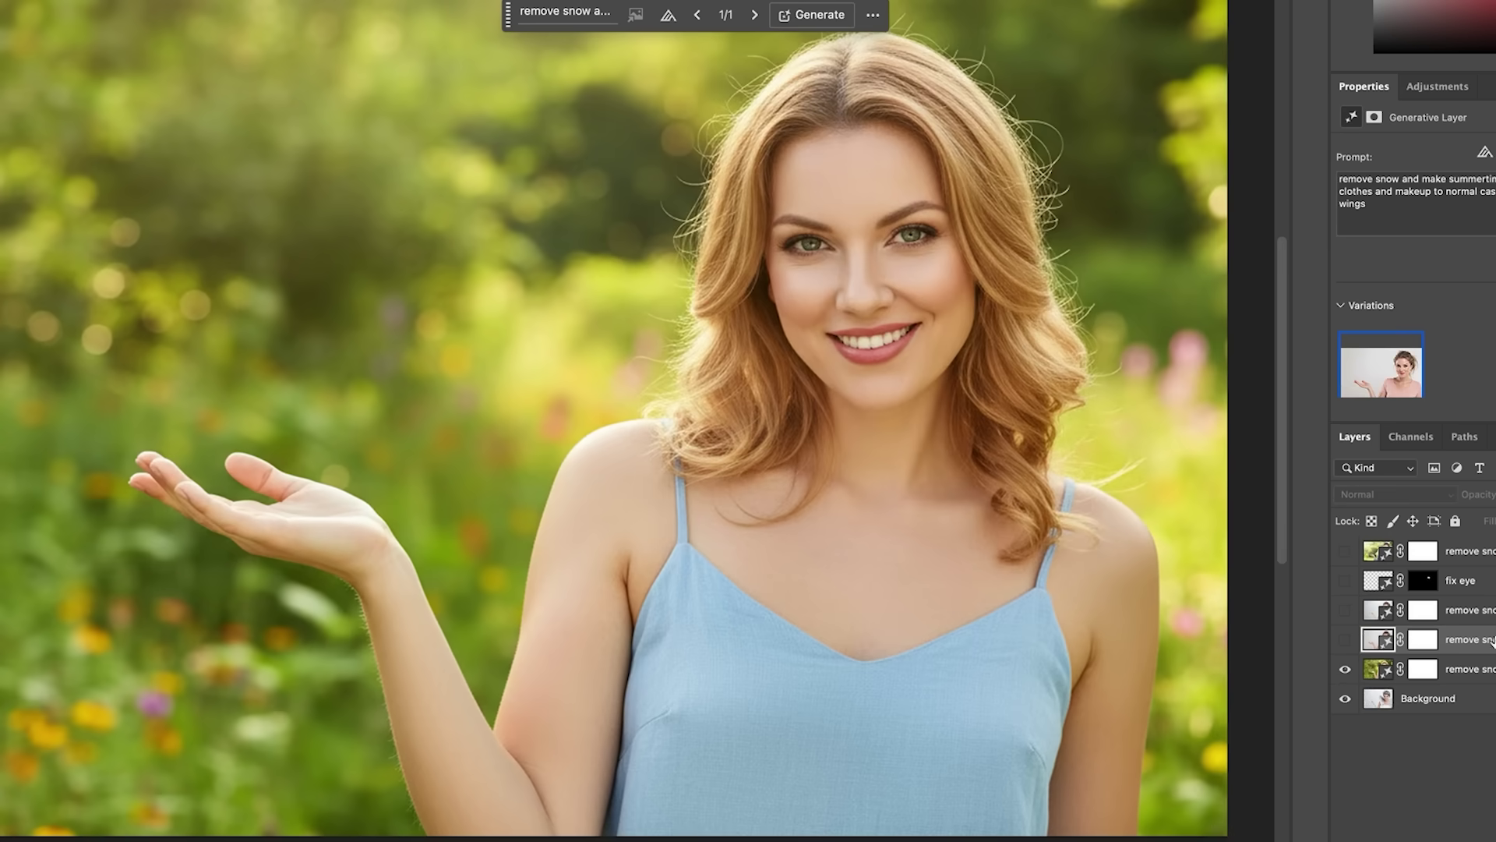
Step: Toggle the studio pink-shirt and garden generative layers to compare them with the original
{"action": "left_click", "coordinate": [1346, 638]}
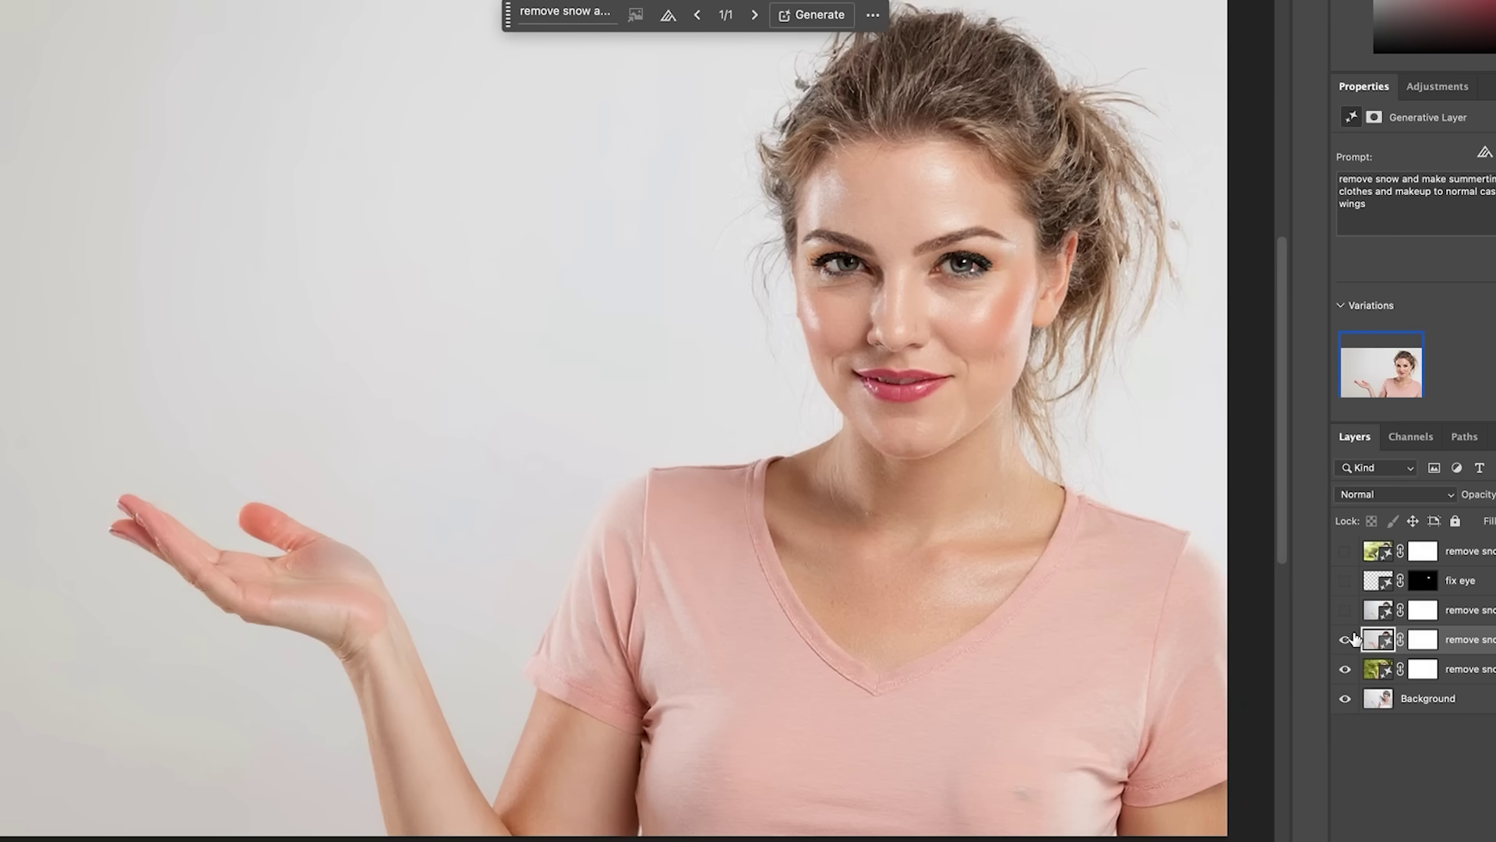
{"action": "left_click", "coordinate": [1344, 640]}
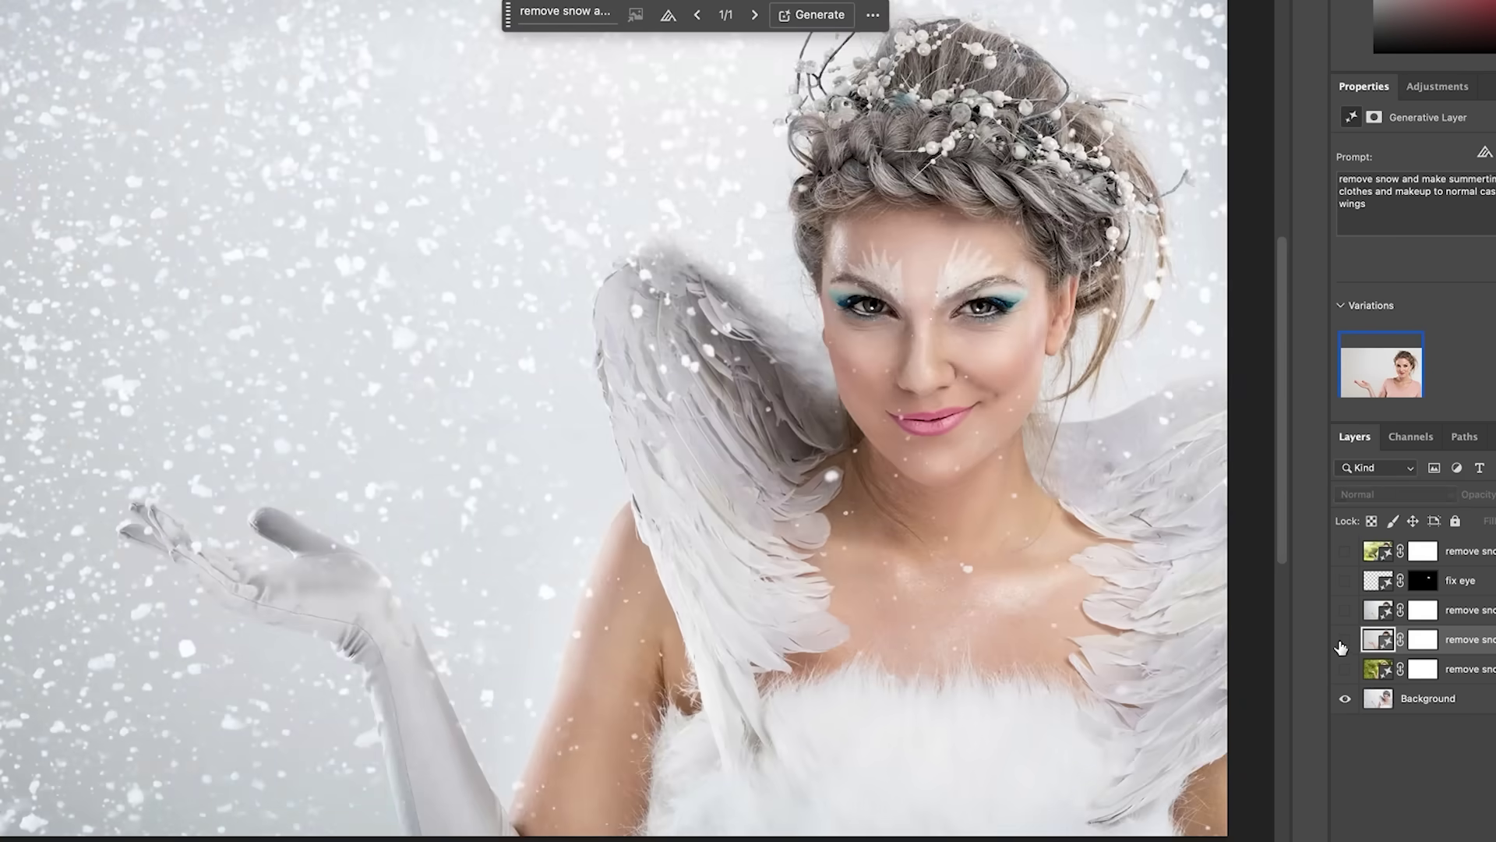
{"action": "left_click", "coordinate": [1345, 643]}
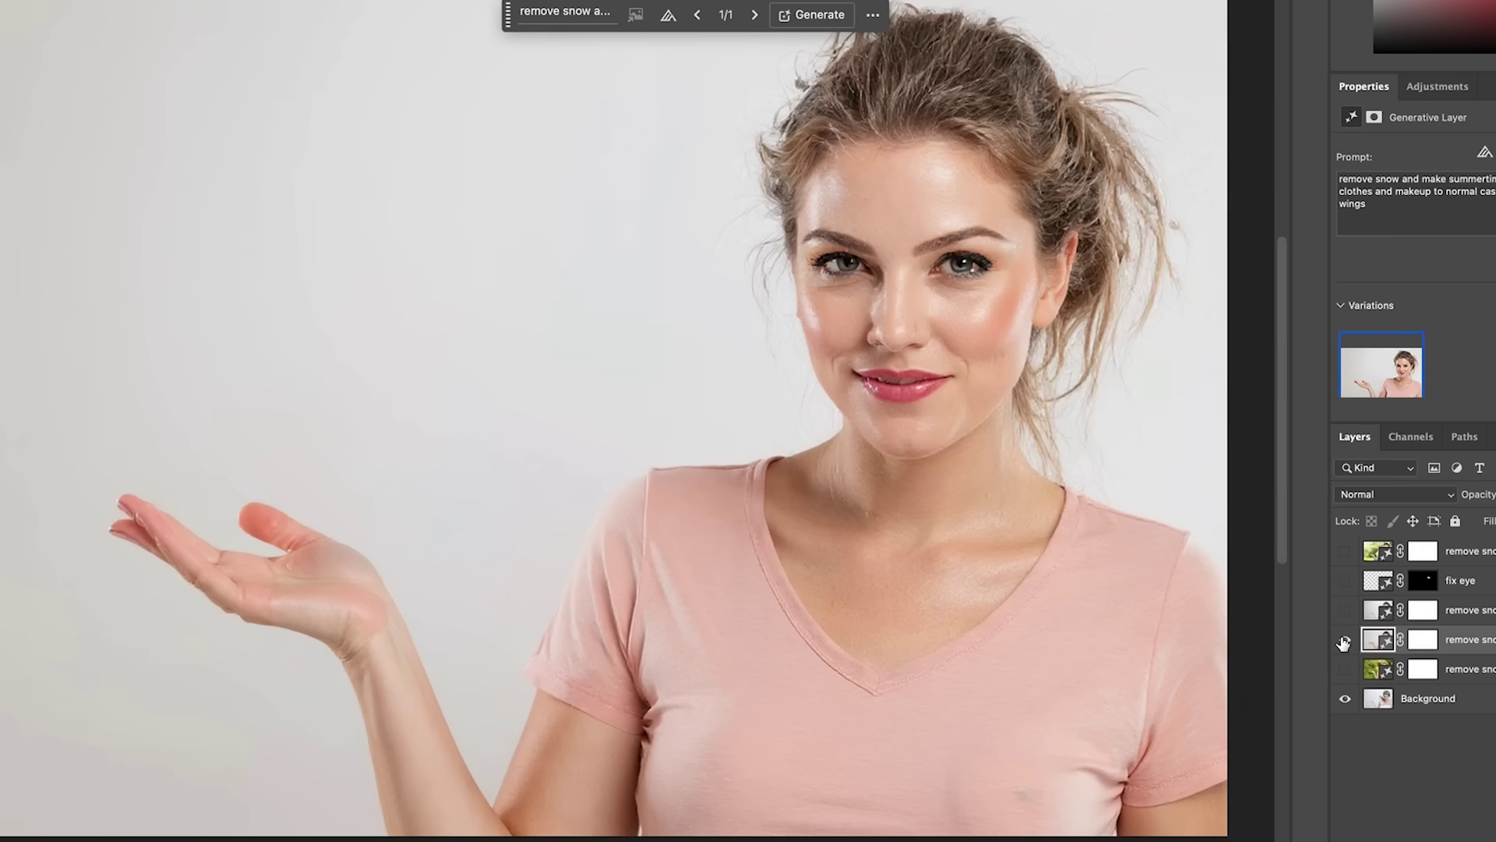
{"action": "left_click", "coordinate": [1345, 642]}
{"action": "left_click", "coordinate": [1345, 642]}
{"action": "left_click", "coordinate": [1346, 671]}
{"action": "left_click", "coordinate": [1346, 641]}
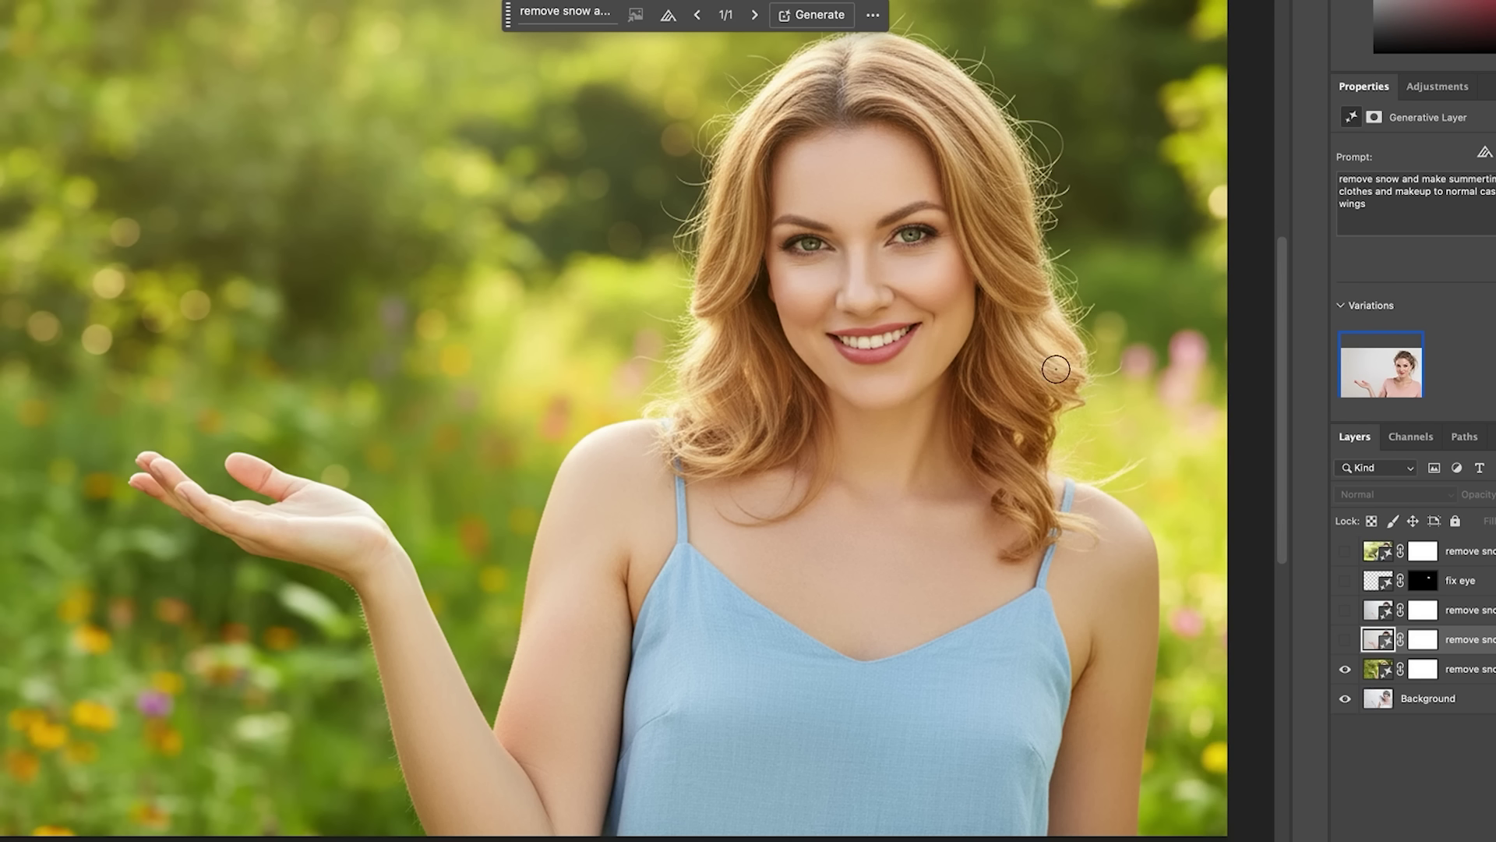
Step: Flick the pink-shirt layer on and off to compare it with the garden and summer versions
{"action": "left_click", "coordinate": [1345, 640]}
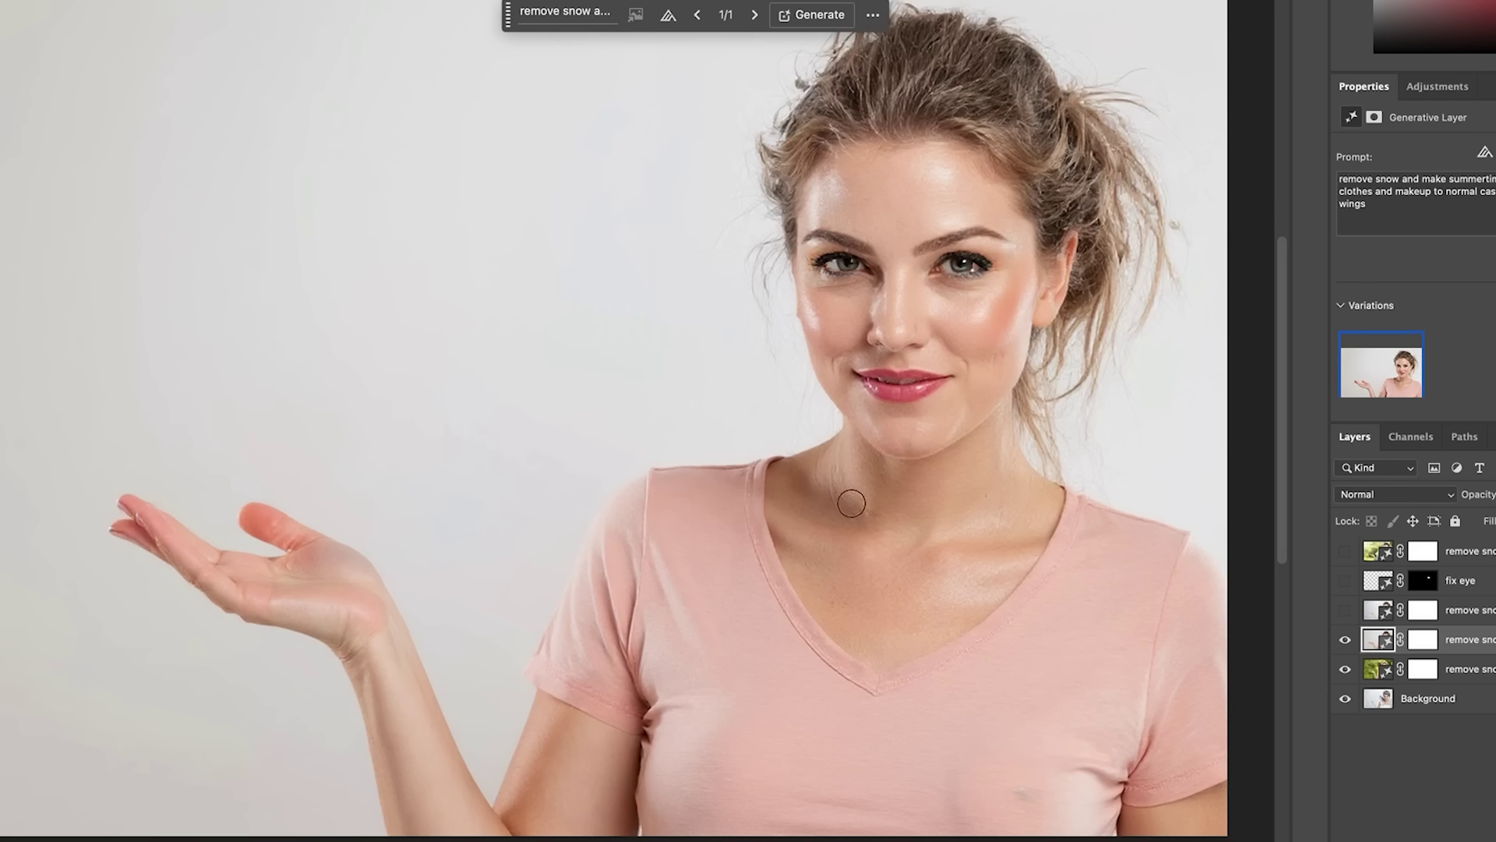
{"action": "left_click", "coordinate": [1345, 639]}
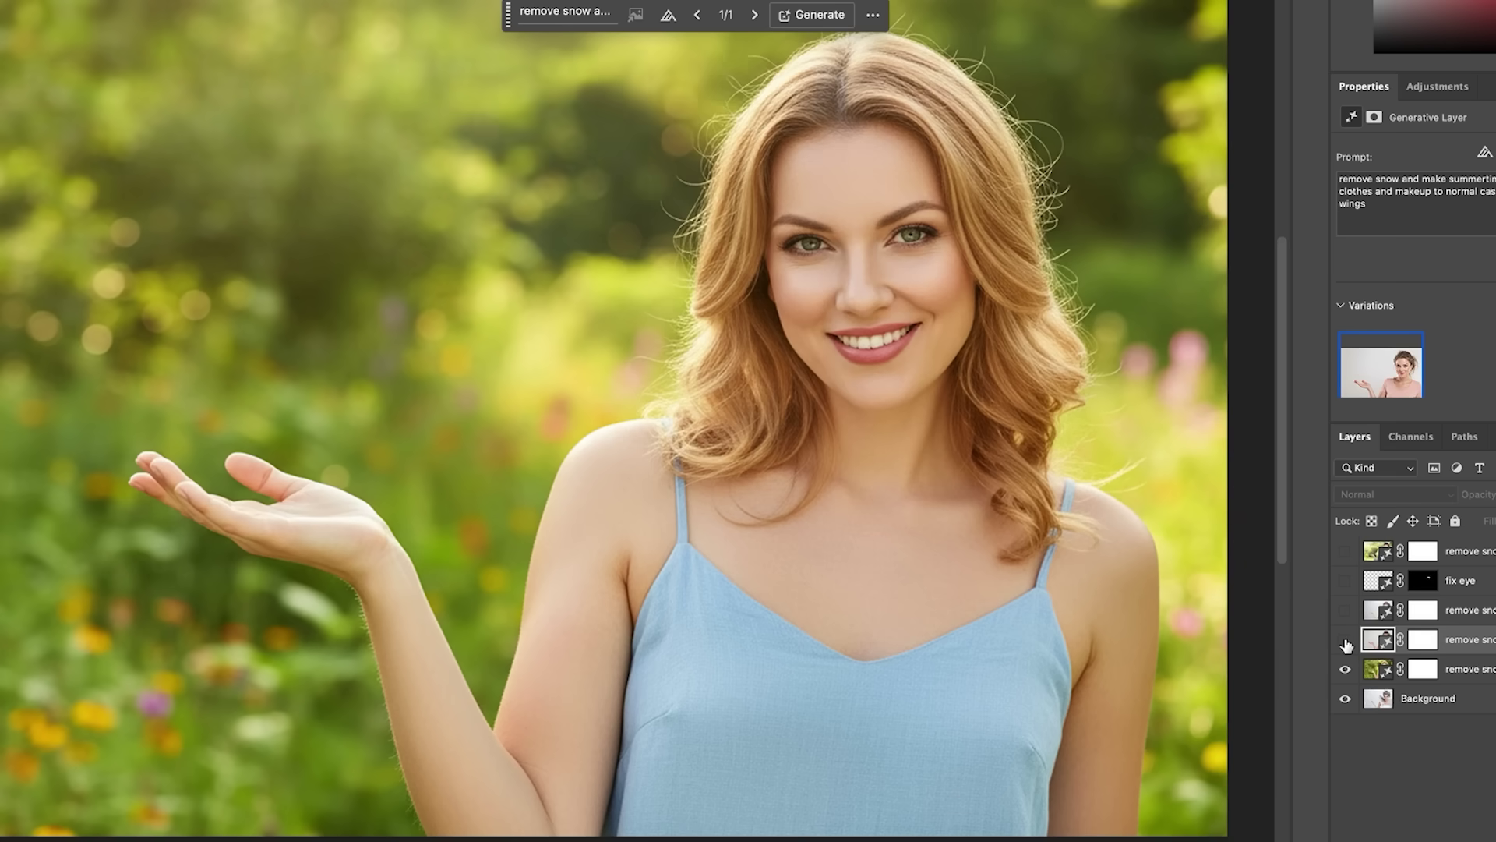
{"action": "left_click", "coordinate": [1345, 640]}
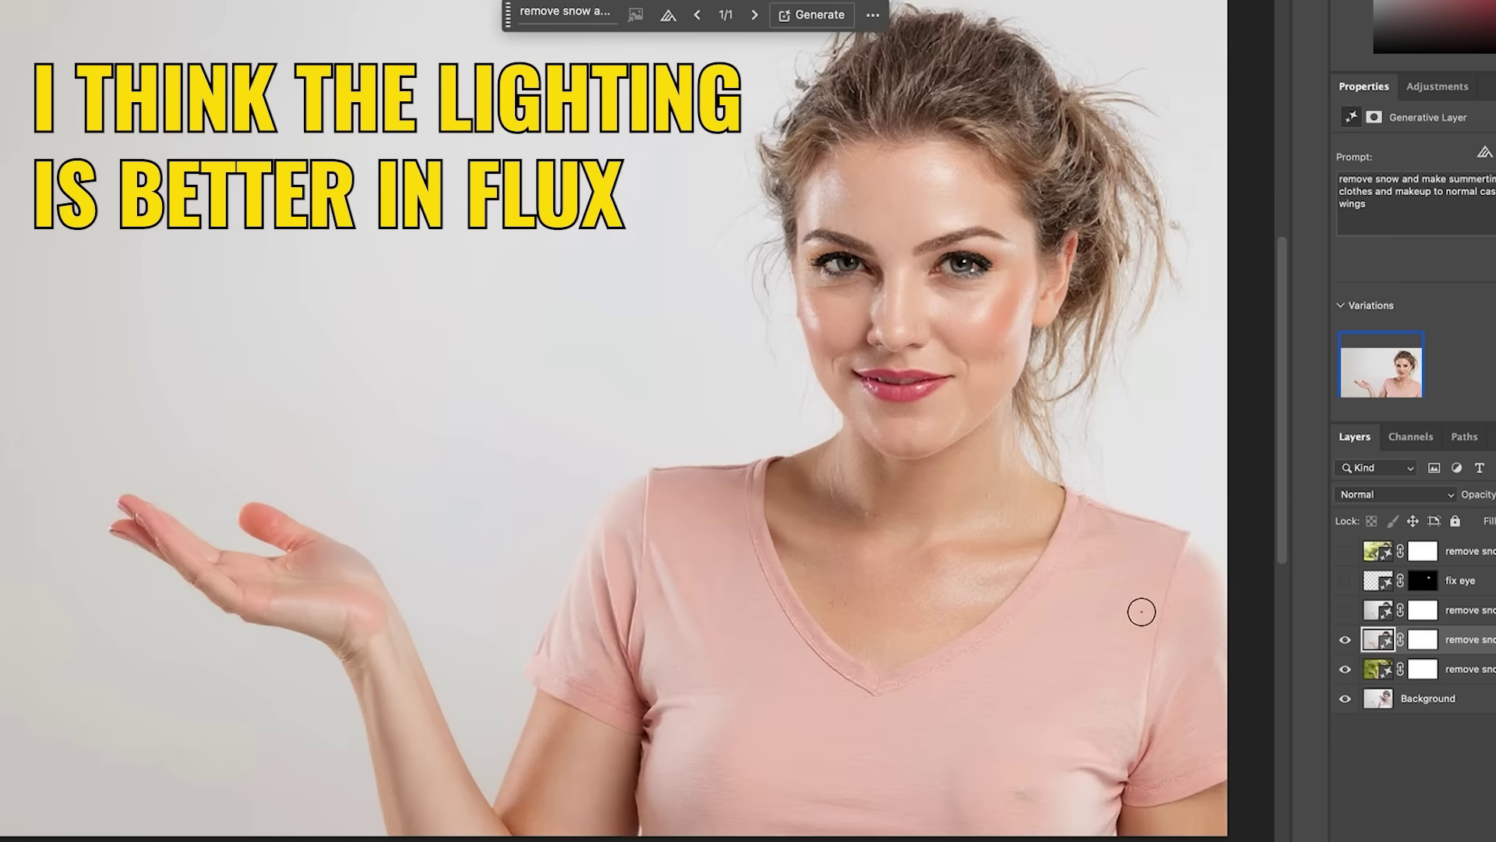
{"action": "left_click", "coordinate": [1346, 640]}
{"action": "left_click", "coordinate": [1346, 639]}
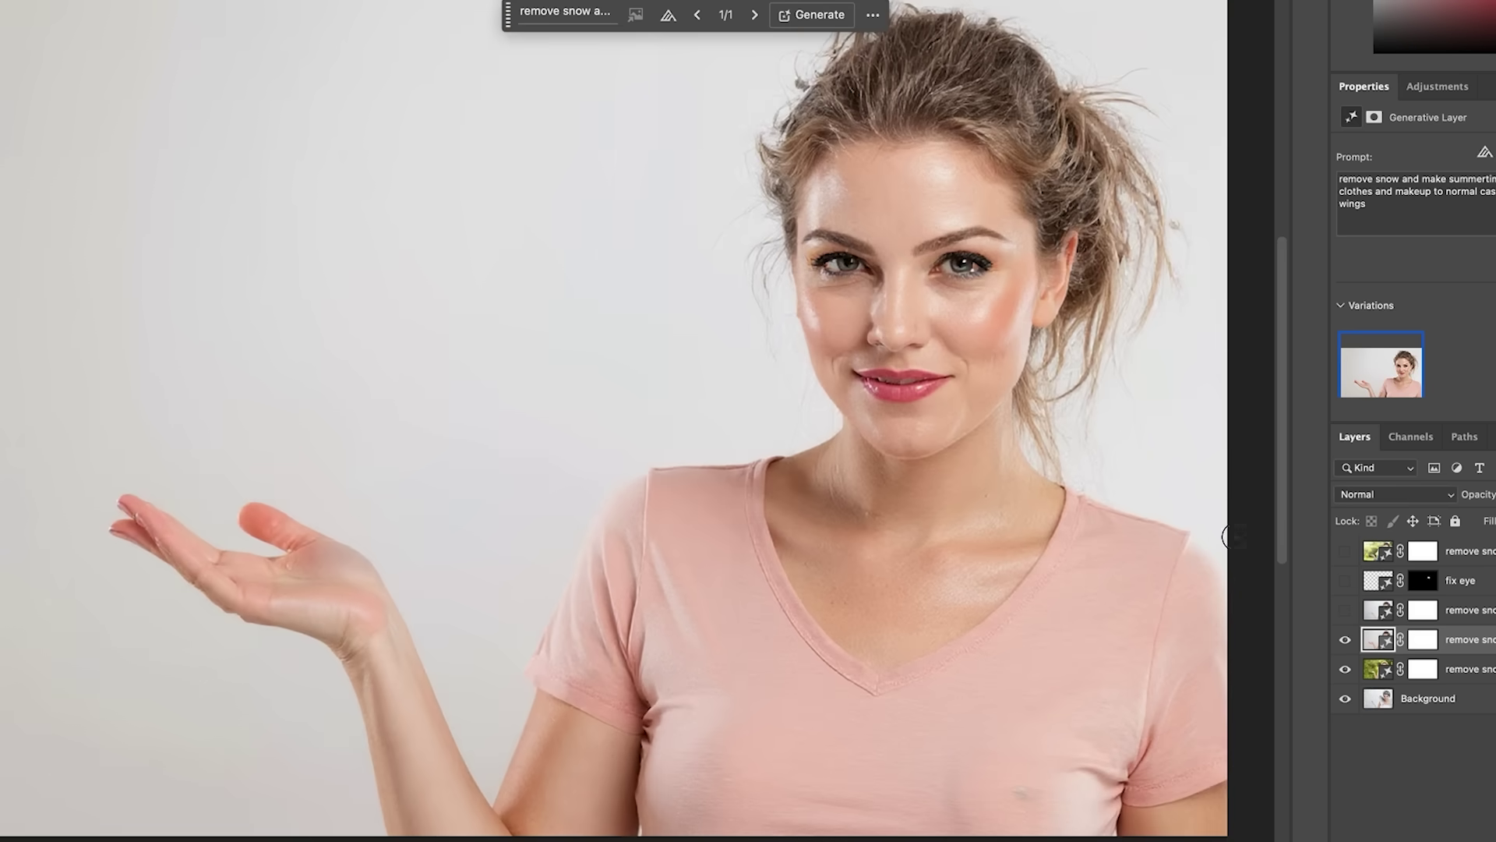
{"action": "left_click", "coordinate": [1345, 640]}
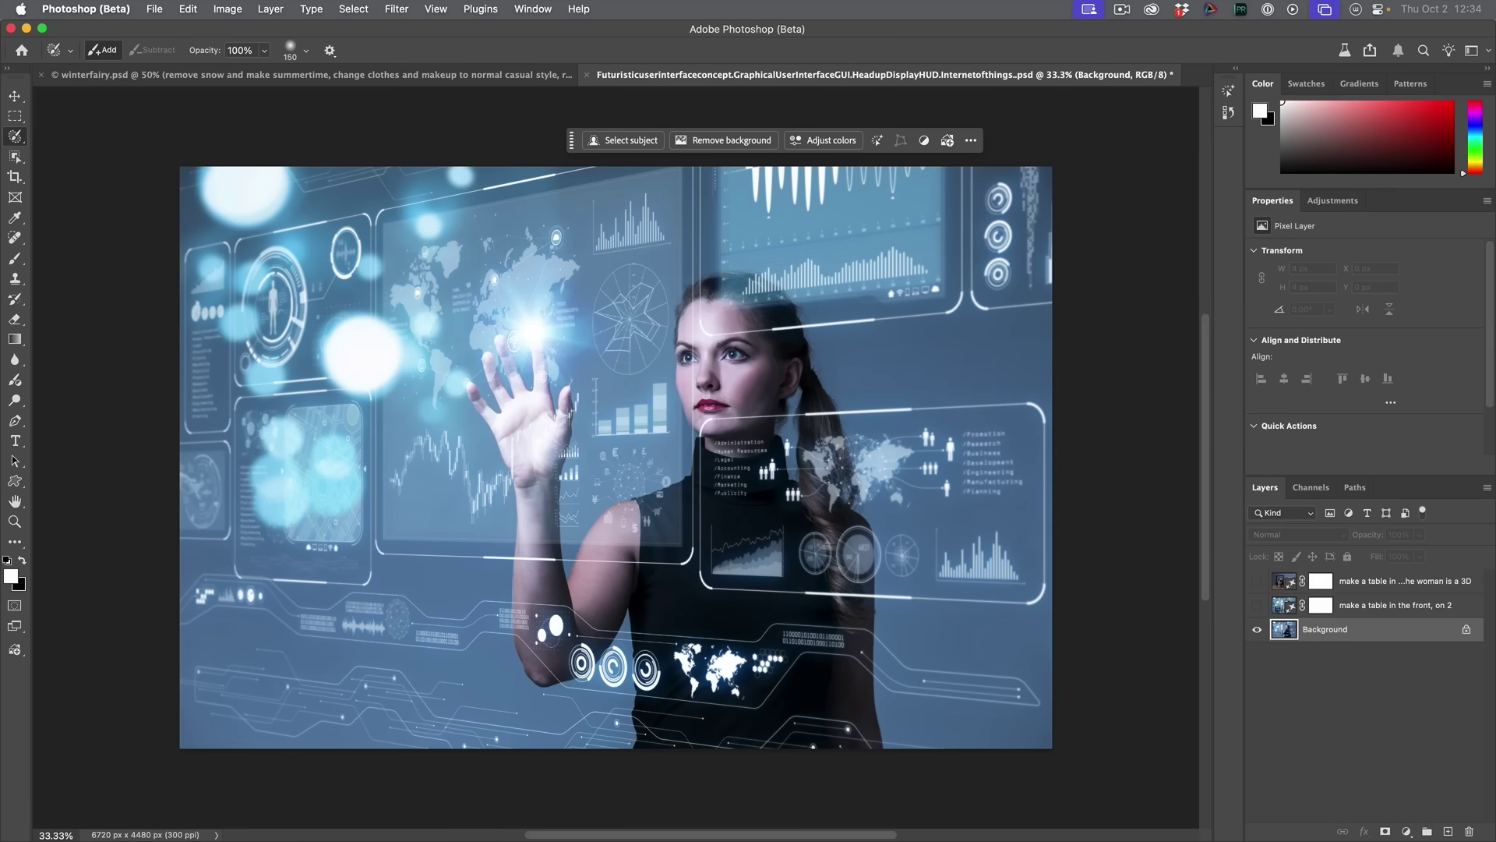
Step: Select the 'make a table in the front, on 2' layer, read its prompt, and make it visible
{"action": "left_click", "coordinate": [1286, 604]}
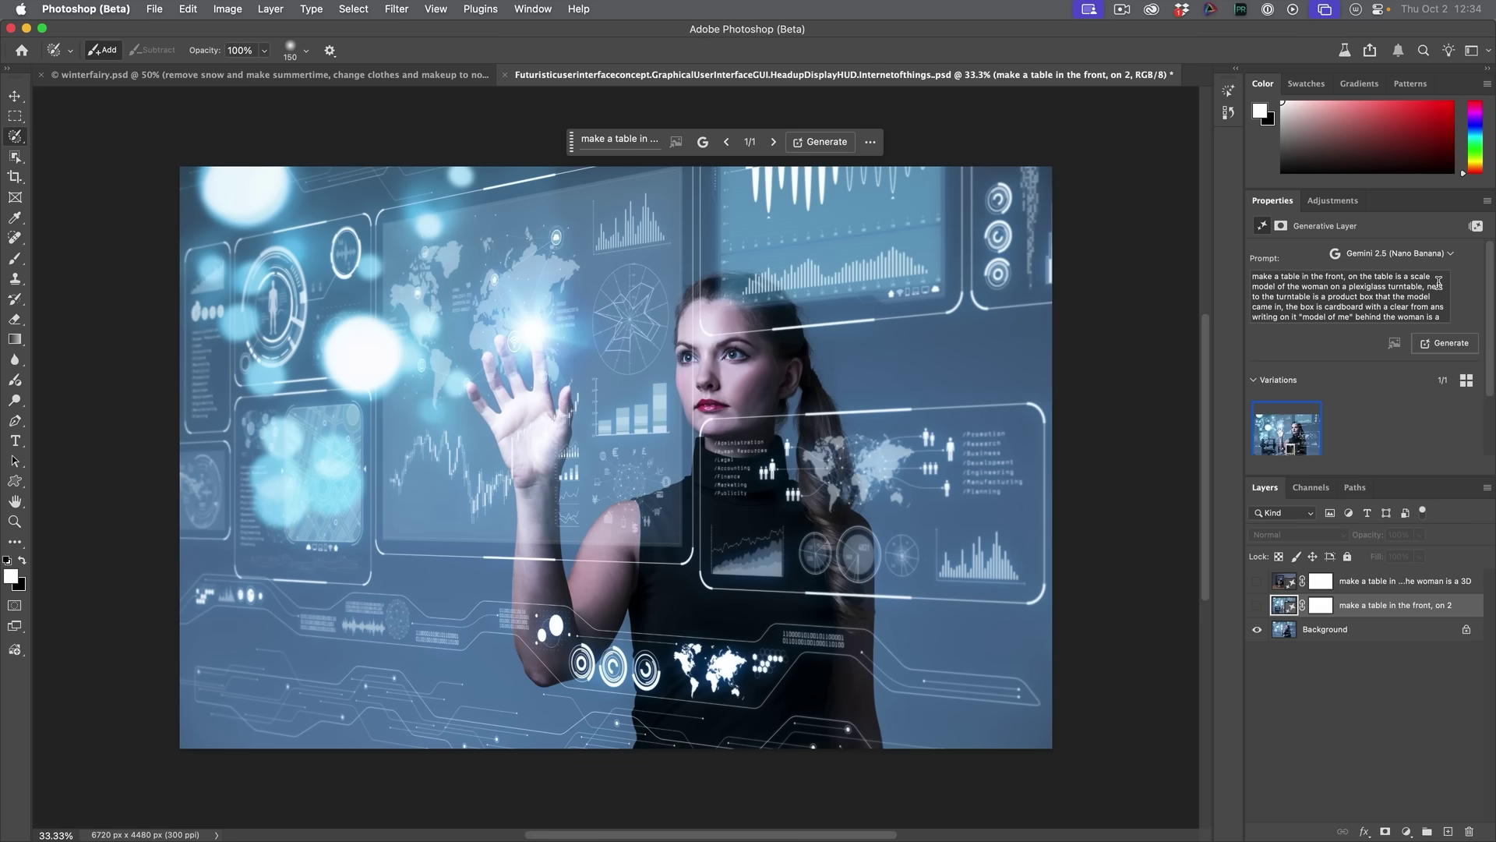
{"action": "scroll", "coordinate": [1389, 281], "scroll_direction": "down", "scroll_amount": 1}
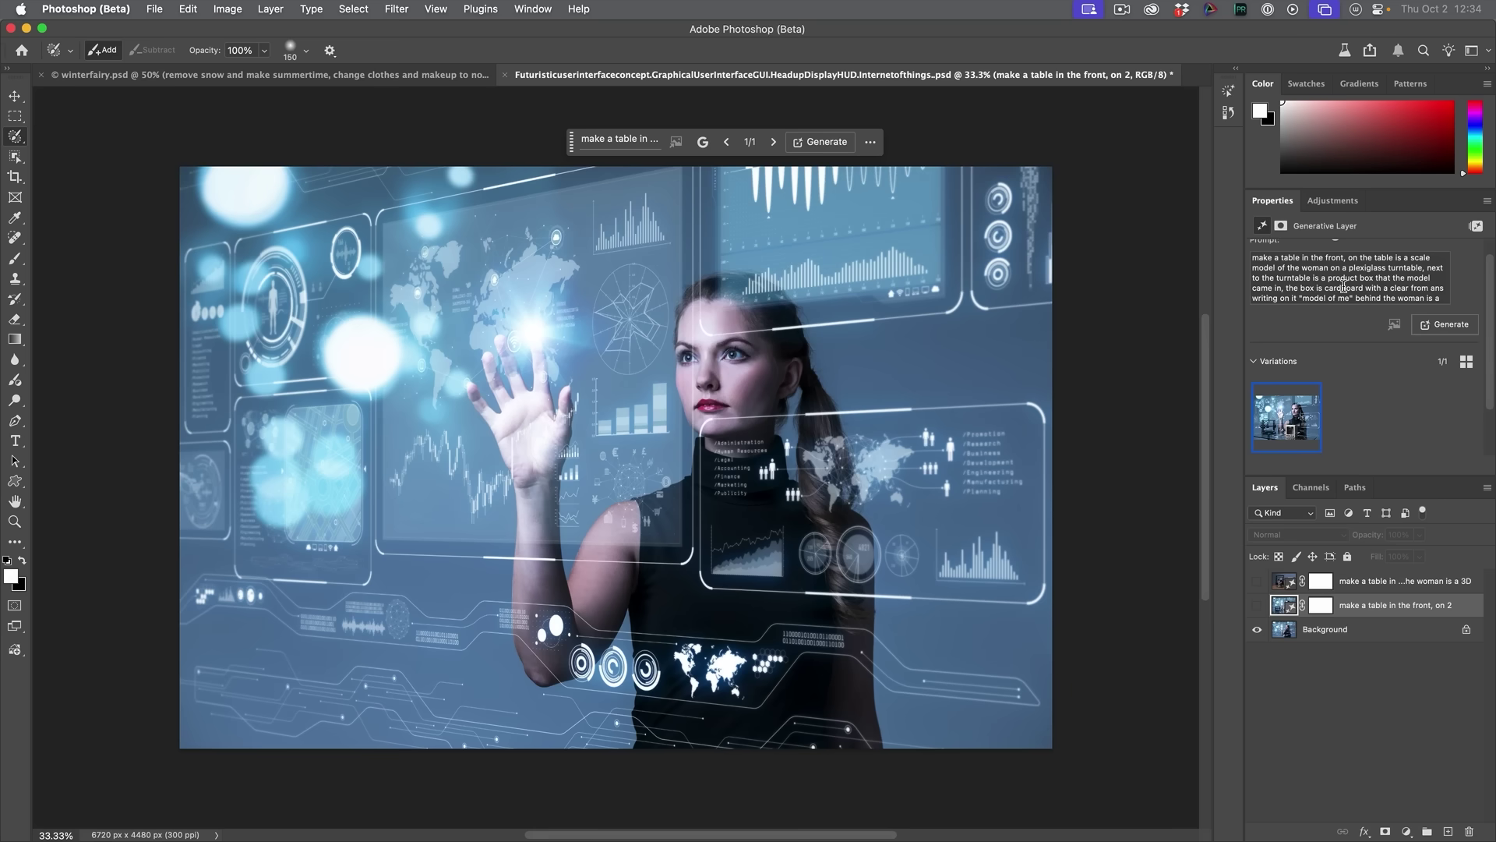
{"action": "scroll", "coordinate": [1414, 285], "scroll_direction": "down", "scroll_amount": 1}
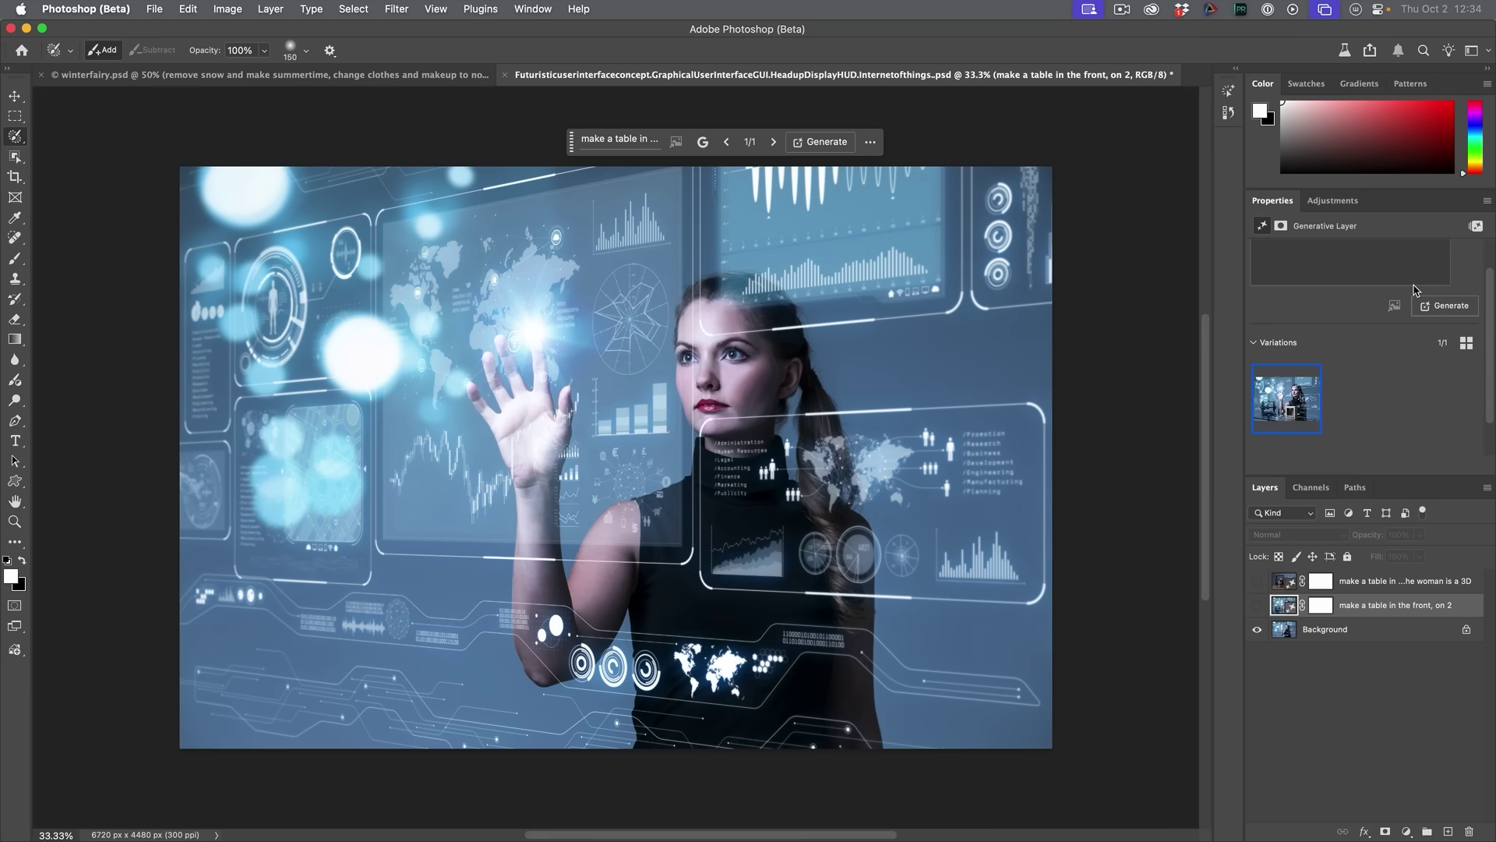
{"action": "scroll", "coordinate": [1429, 272], "scroll_direction": "up", "scroll_amount": 2}
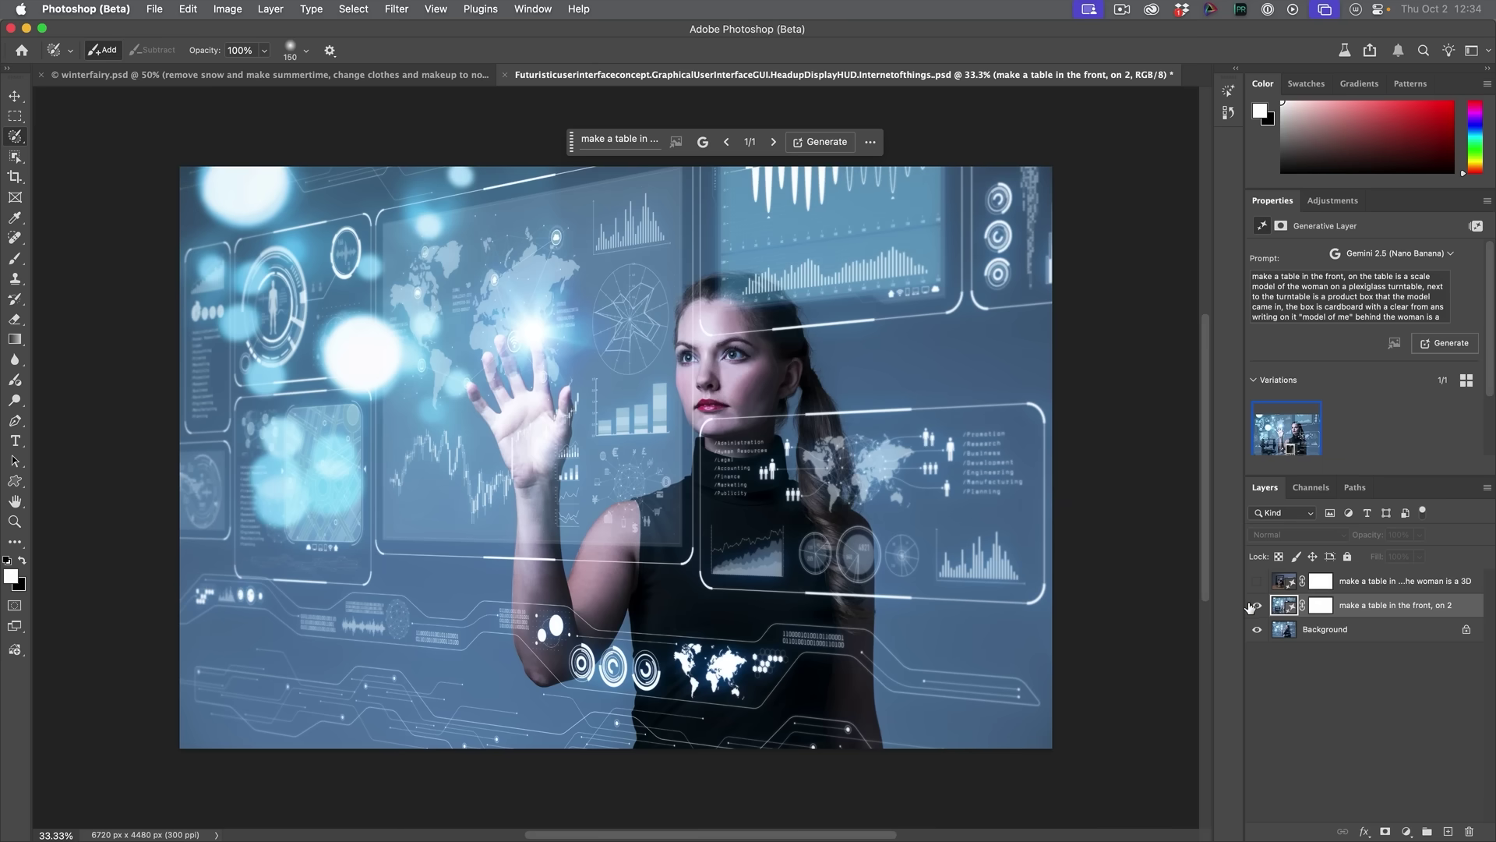
{"action": "left_click", "coordinate": [1257, 604]}
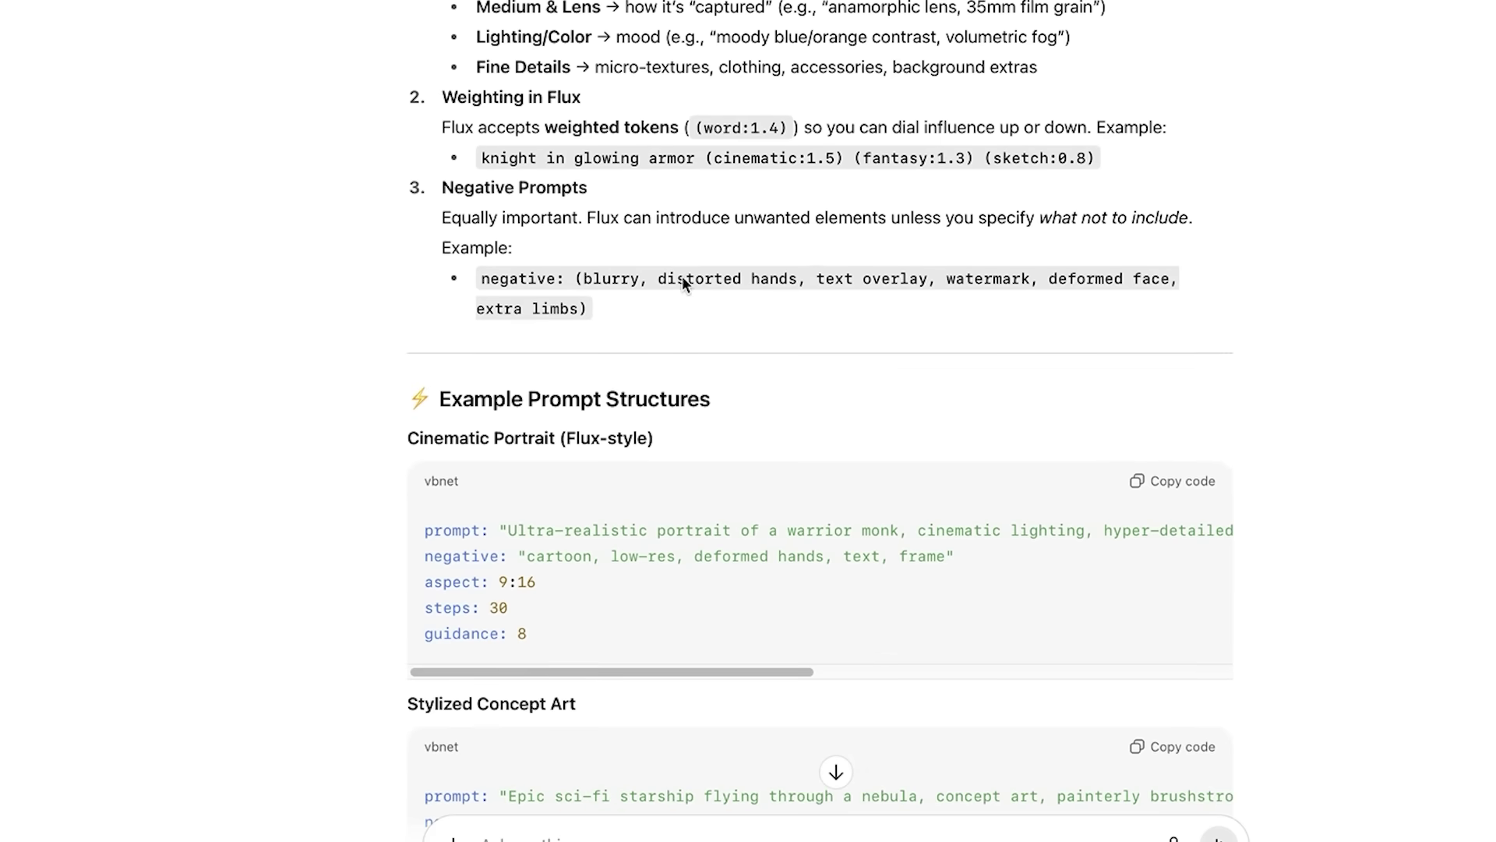
{"action": "scroll", "coordinate": [682, 276], "scroll_direction": "down", "scroll_amount": 3}
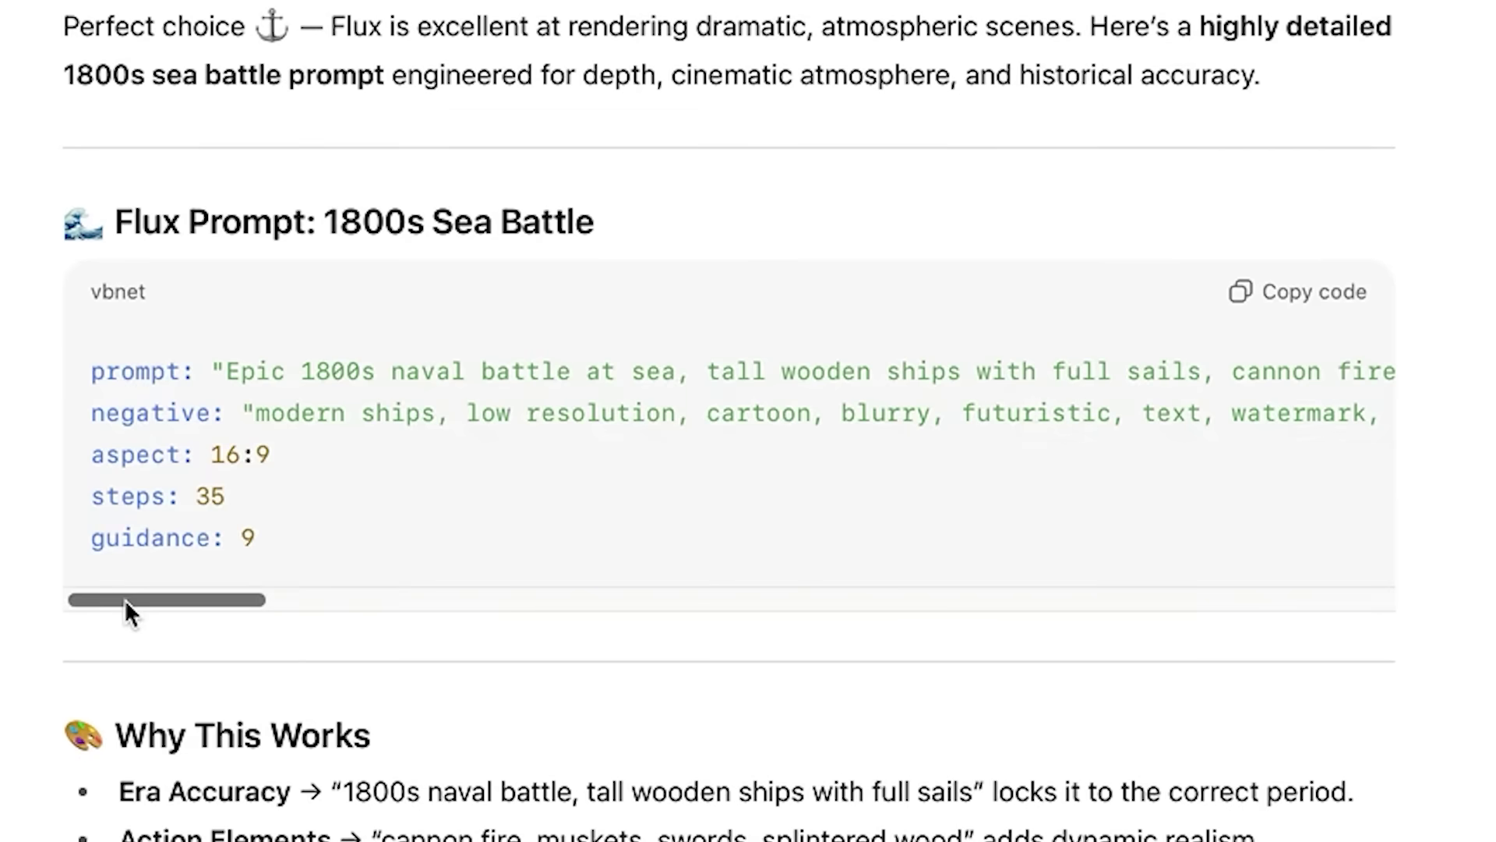
{"action": "mouse_move", "coordinate": [125, 599]}
{"action": "left_mouse_down"}
{"action": "mouse_move", "coordinate": [1407, 617]}
{"action": "mouse_move", "coordinate": [103, 631]}
{"action": "left_mouse_up"}
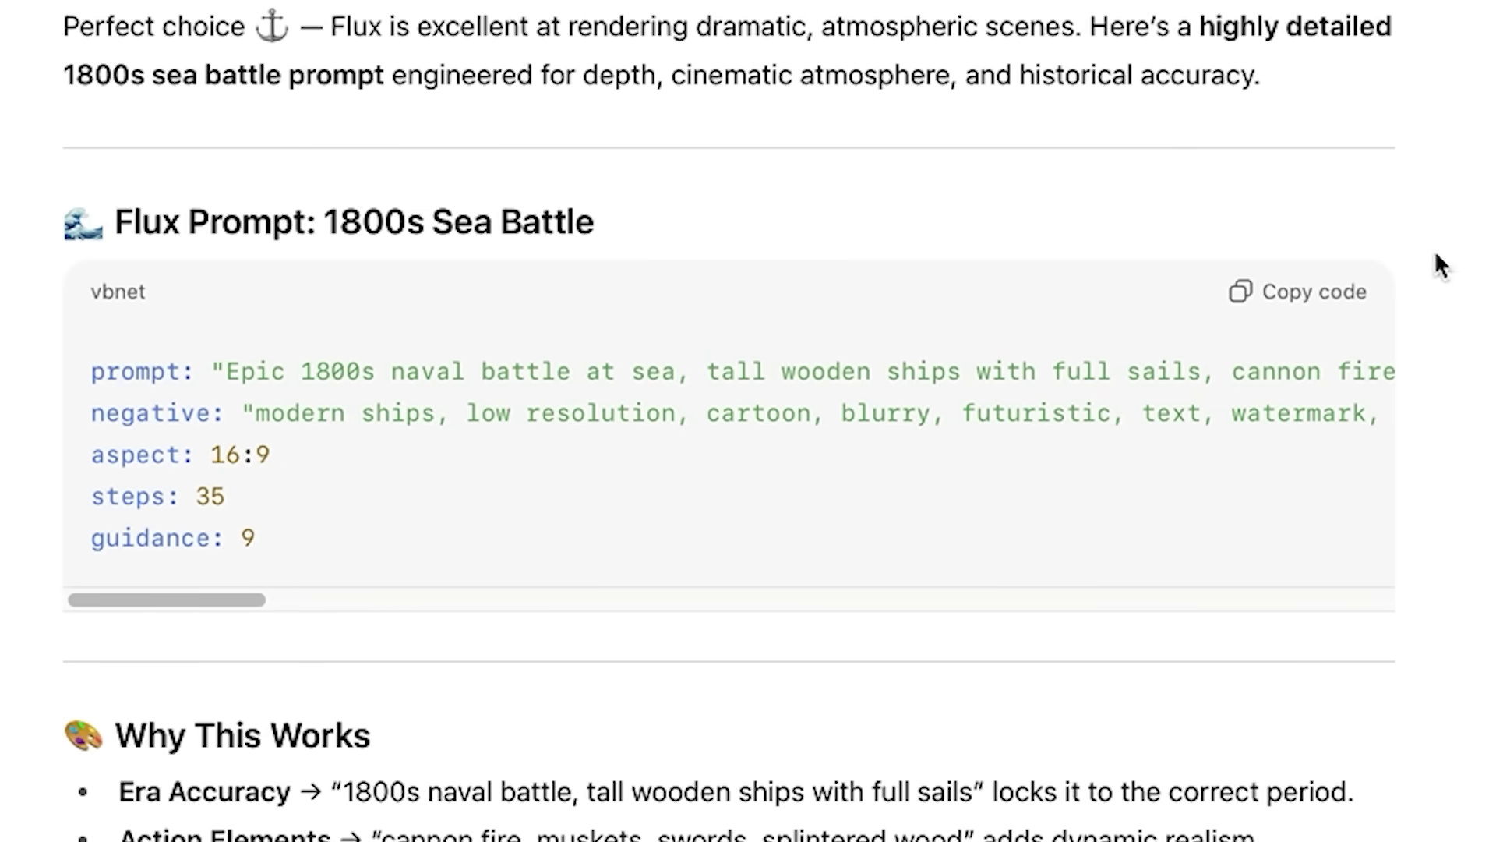
Step: Copy the 1800s sea battle Flux prompt from ChatGPT's code block
{"action": "left_click", "coordinate": [1291, 295]}
{"action": "scroll", "coordinate": [210, 516], "scroll_direction": "down", "scroll_amount": 2}
{"action": "scroll", "coordinate": [212, 514], "scroll_direction": "down", "scroll_amount": 1}
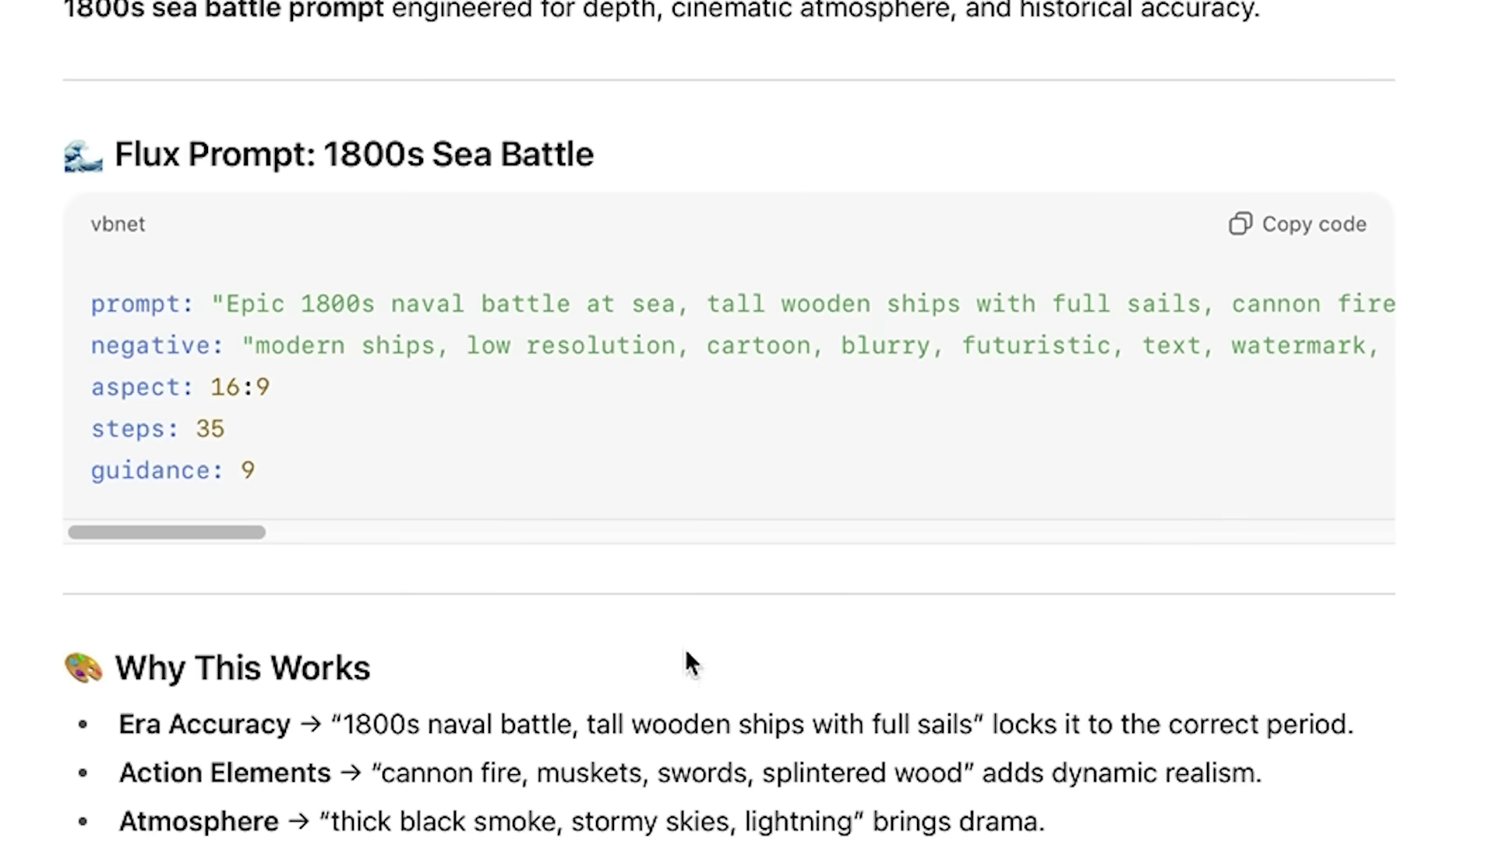
{"action": "scroll", "coordinate": [685, 648], "scroll_direction": "down", "scroll_amount": 2}
{"action": "scroll", "coordinate": [804, 760], "scroll_direction": "down", "scroll_amount": 1}
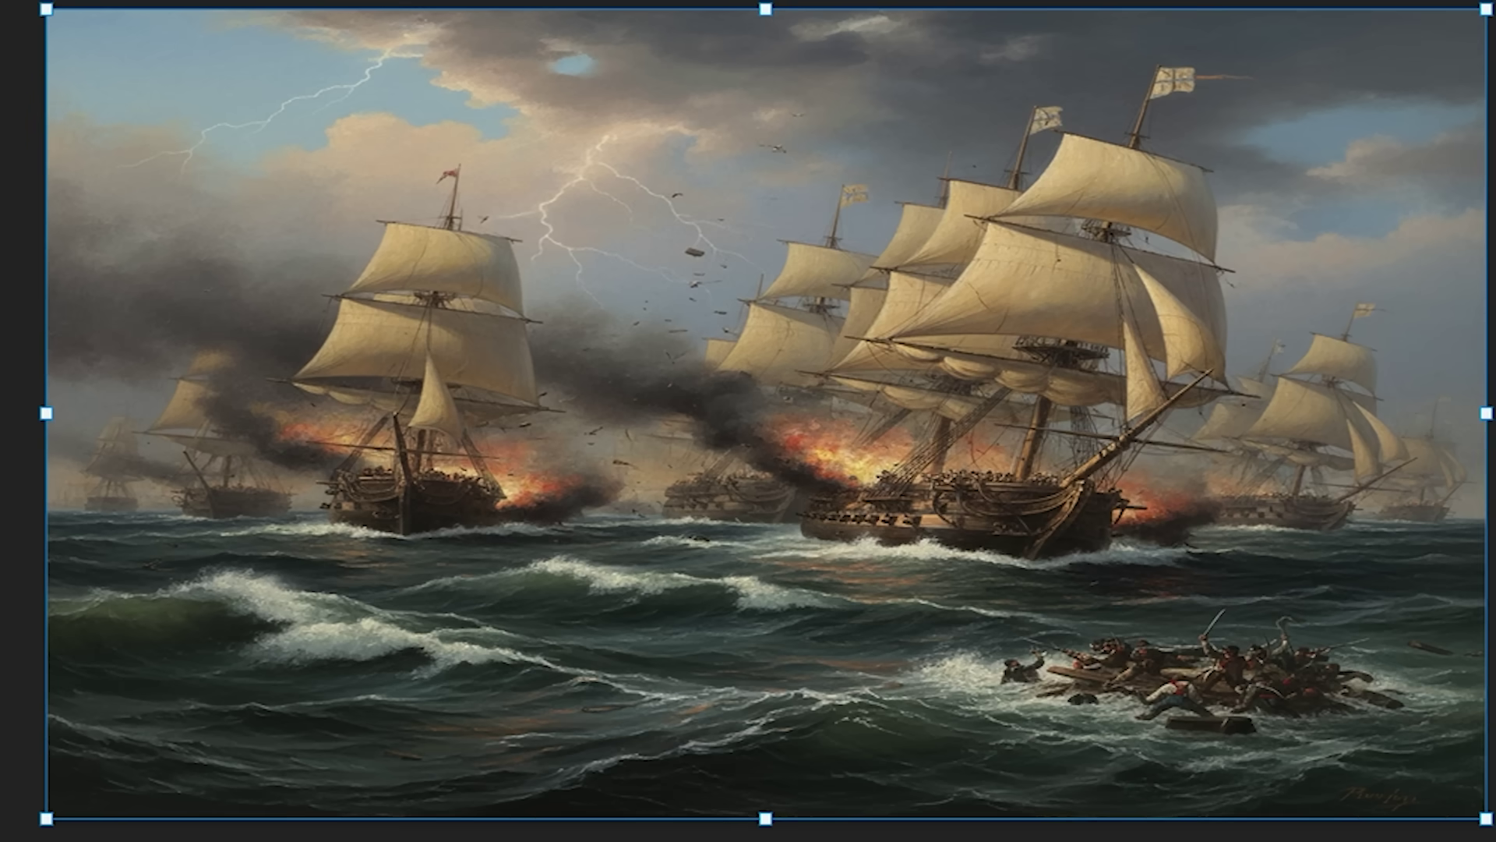
Step: Squash the sea battle image narrower and delete the leading 'prompt:' label from its prompt
{"action": "left_click_drag", "start_coordinate": [1477, 415], "coordinate": [1289, 415]}
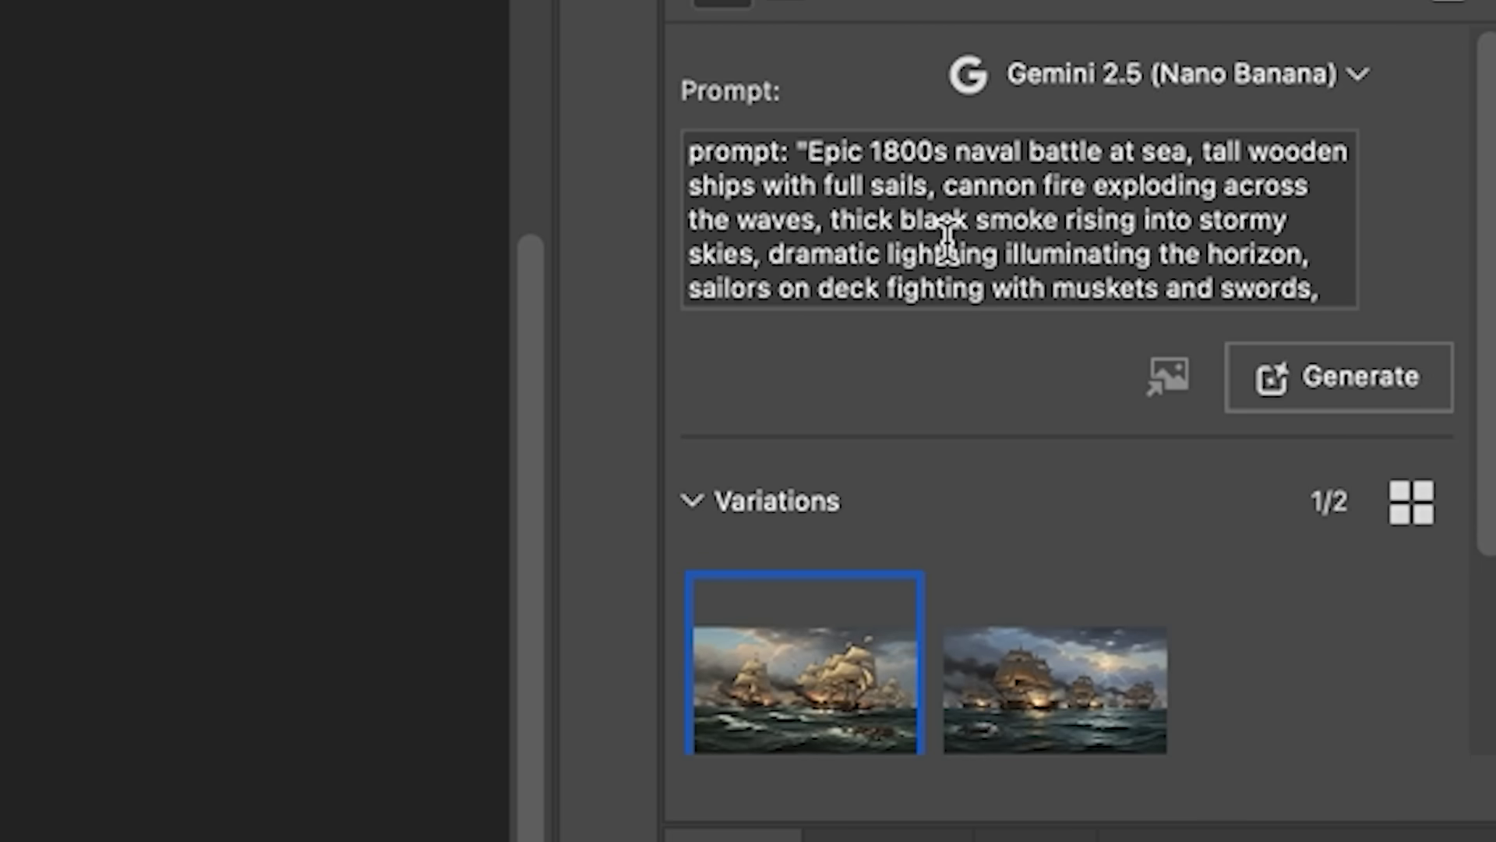
{"action": "key", "text": "ctrl+a"}
{"action": "left_click", "coordinate": [782, 149]}
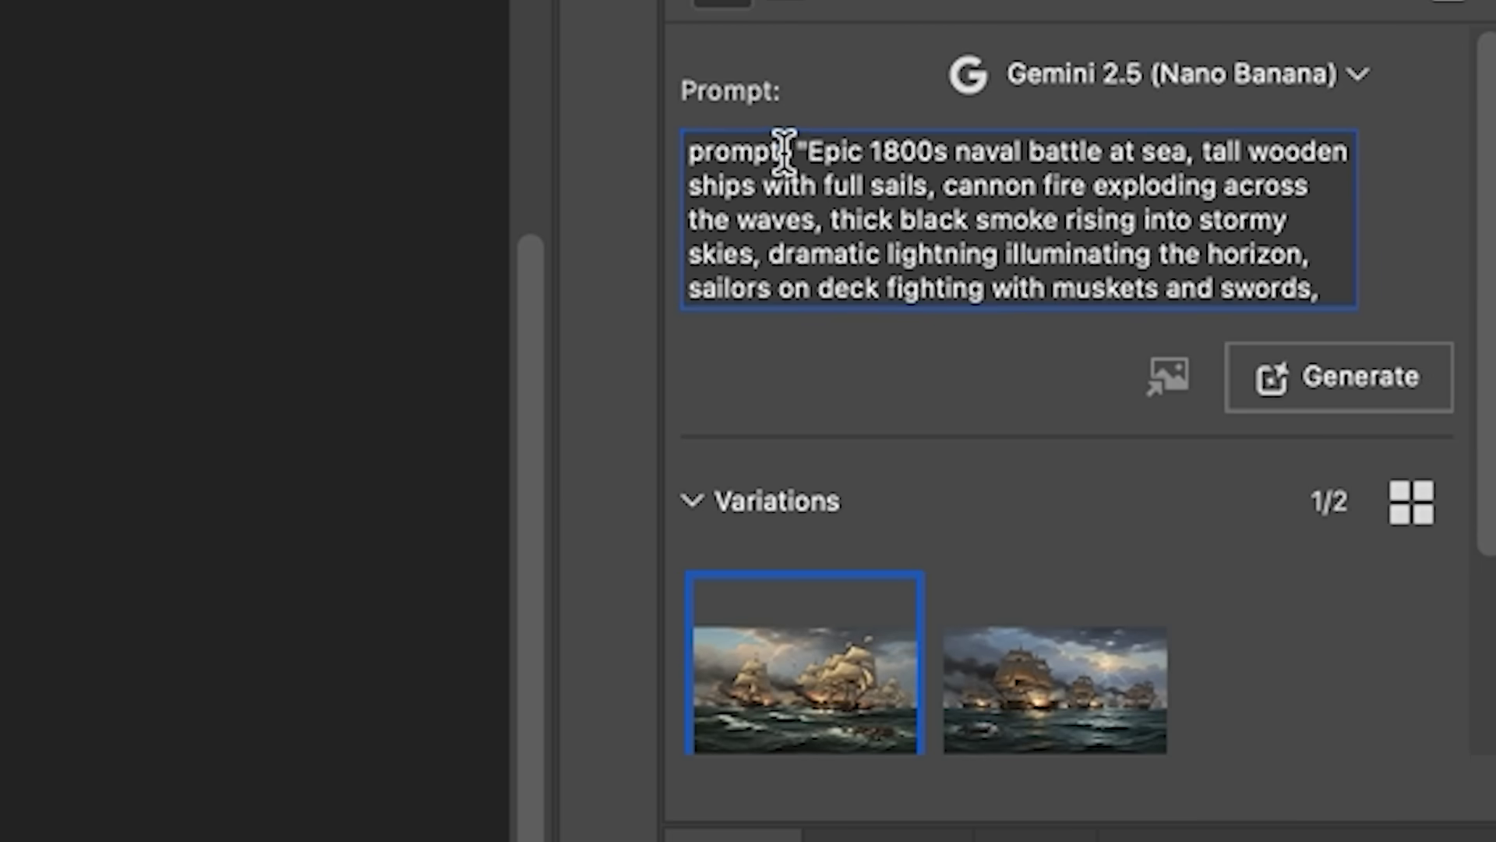
{"action": "left_click_drag", "start_coordinate": [795, 149], "coordinate": [563, 144]}
{"action": "key", "text": "BackSpace"}
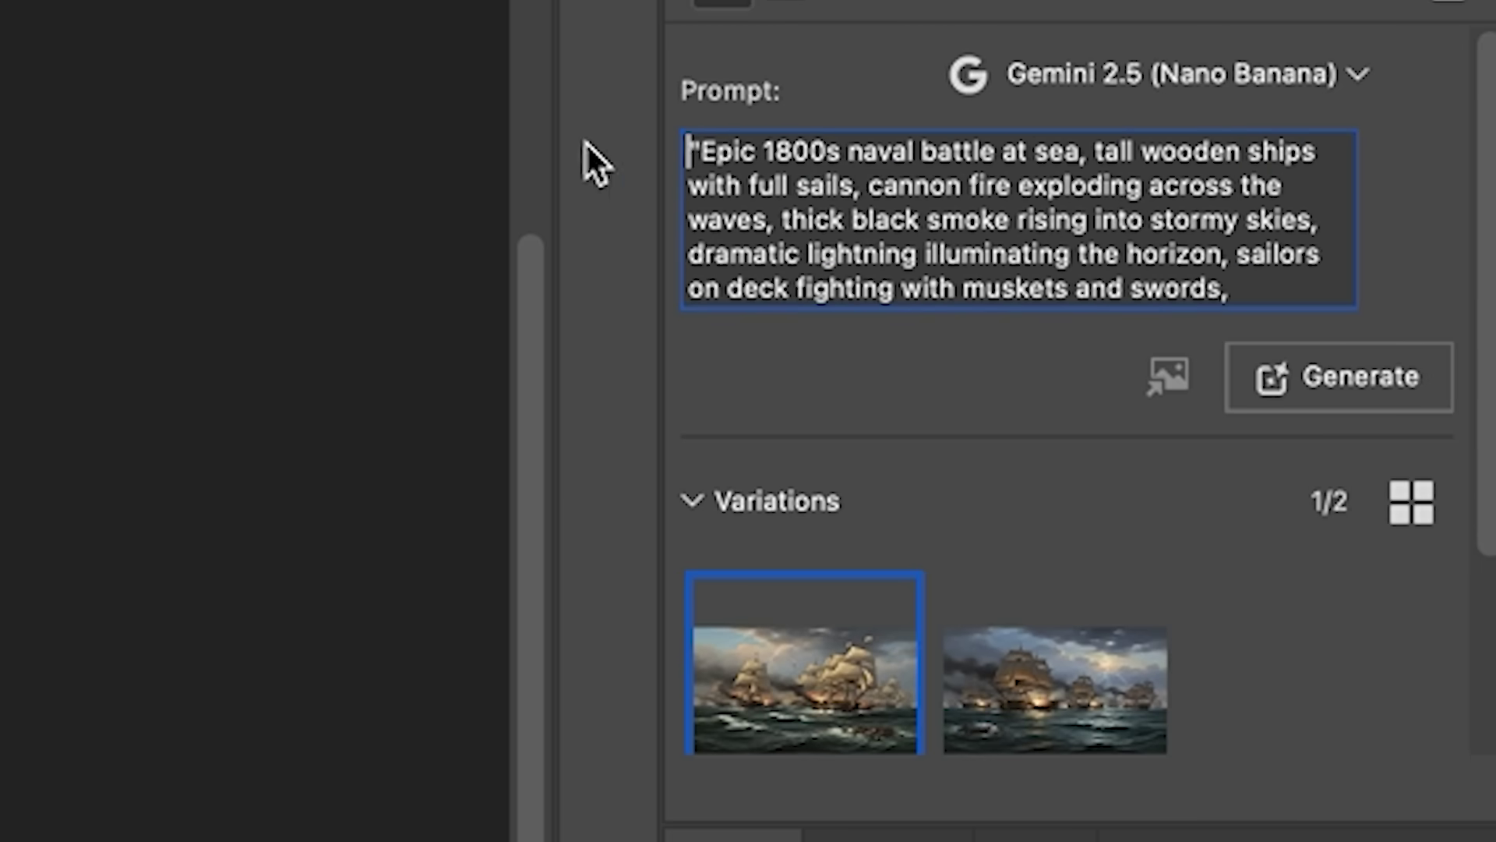
{"action": "scroll", "coordinate": [894, 217], "scroll_direction": "down", "scroll_amount": 3}
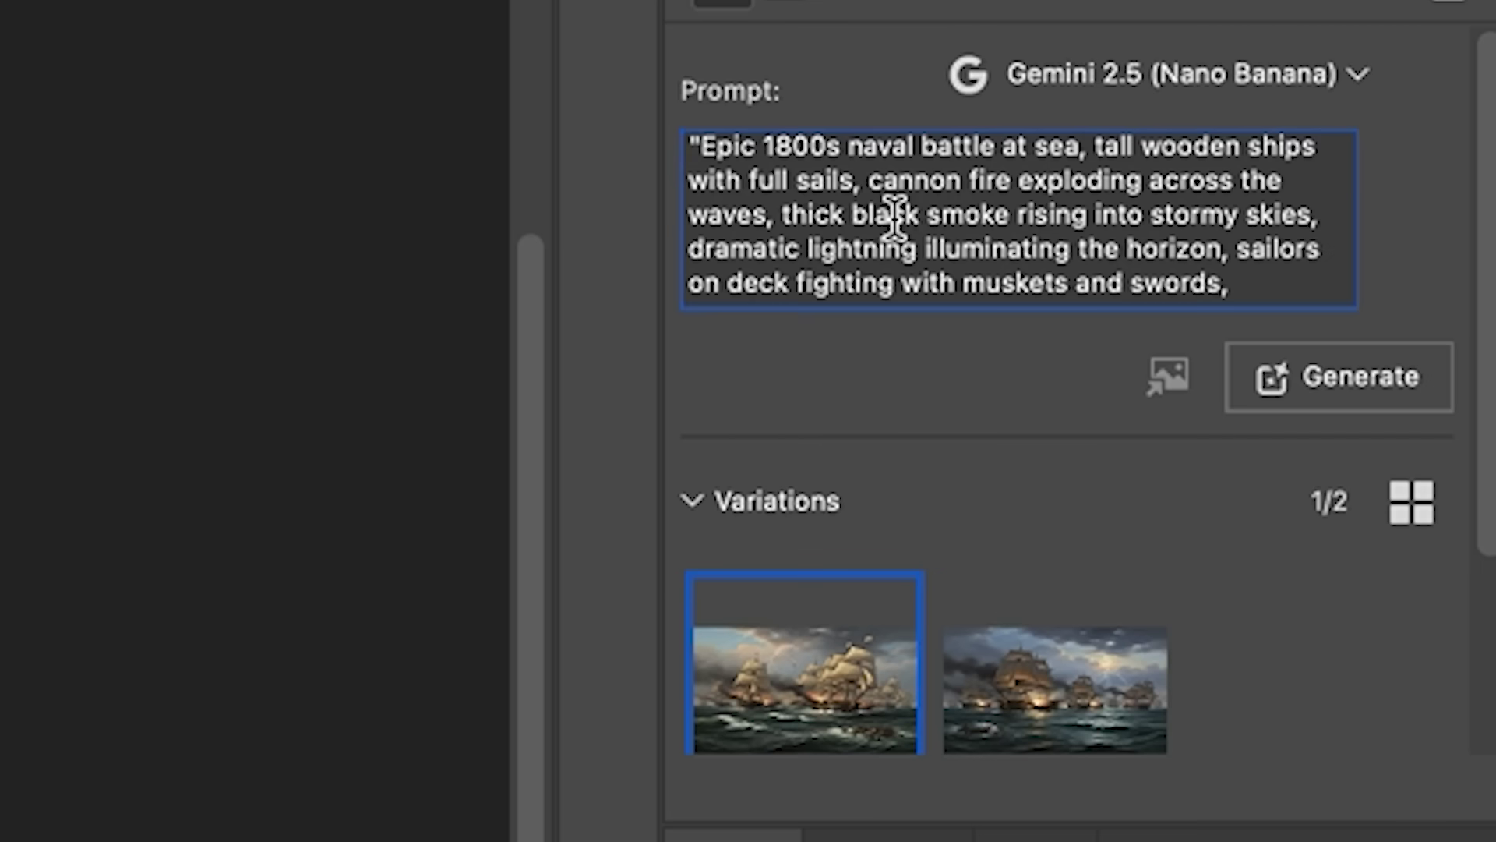
{"action": "scroll", "coordinate": [894, 217], "scroll_direction": "down", "scroll_amount": 3}
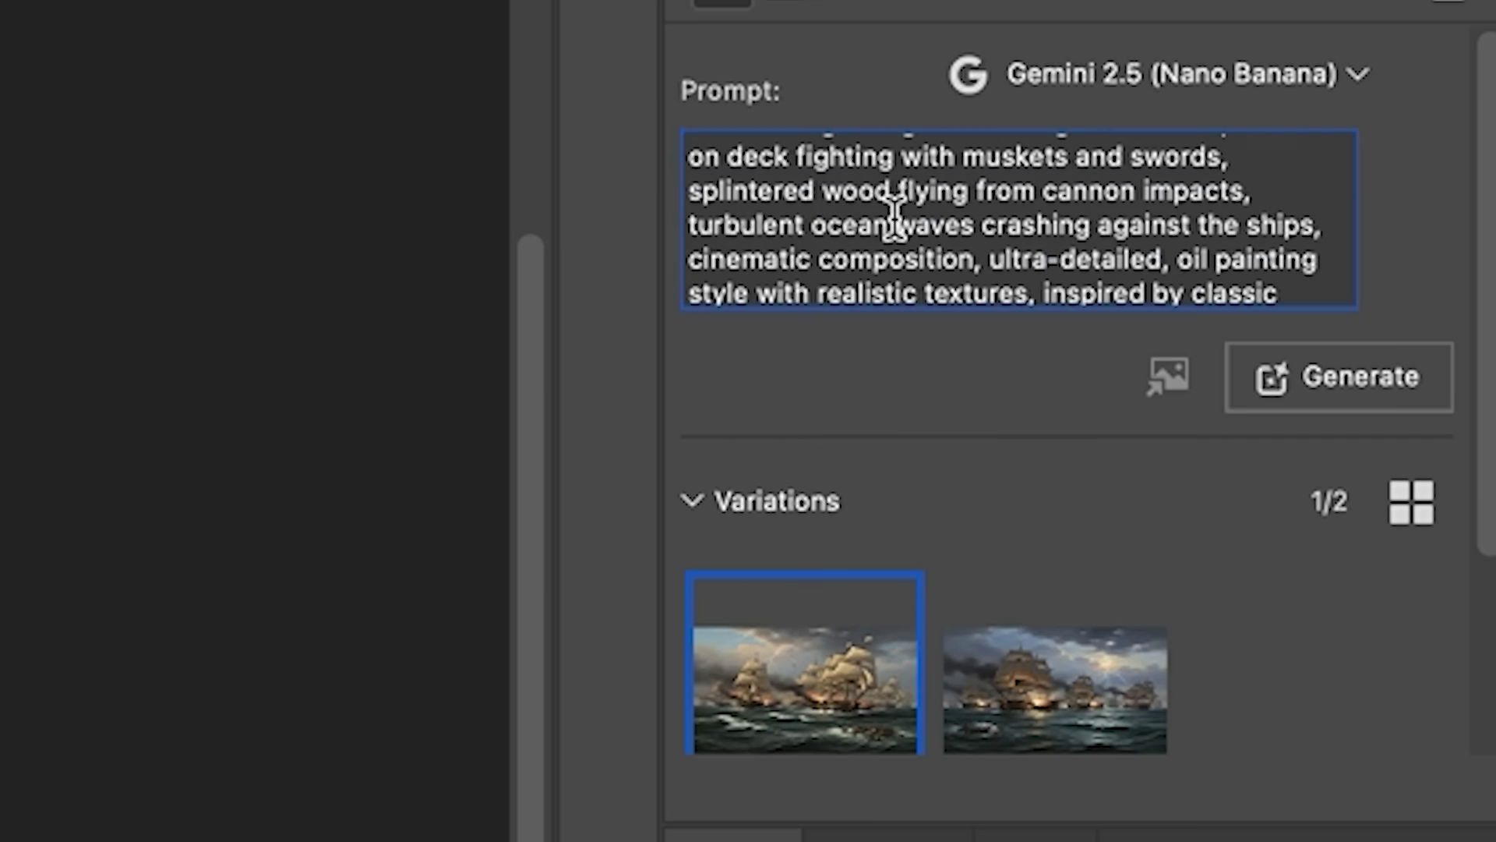
{"action": "scroll", "coordinate": [895, 218], "scroll_direction": "down", "scroll_amount": 3}
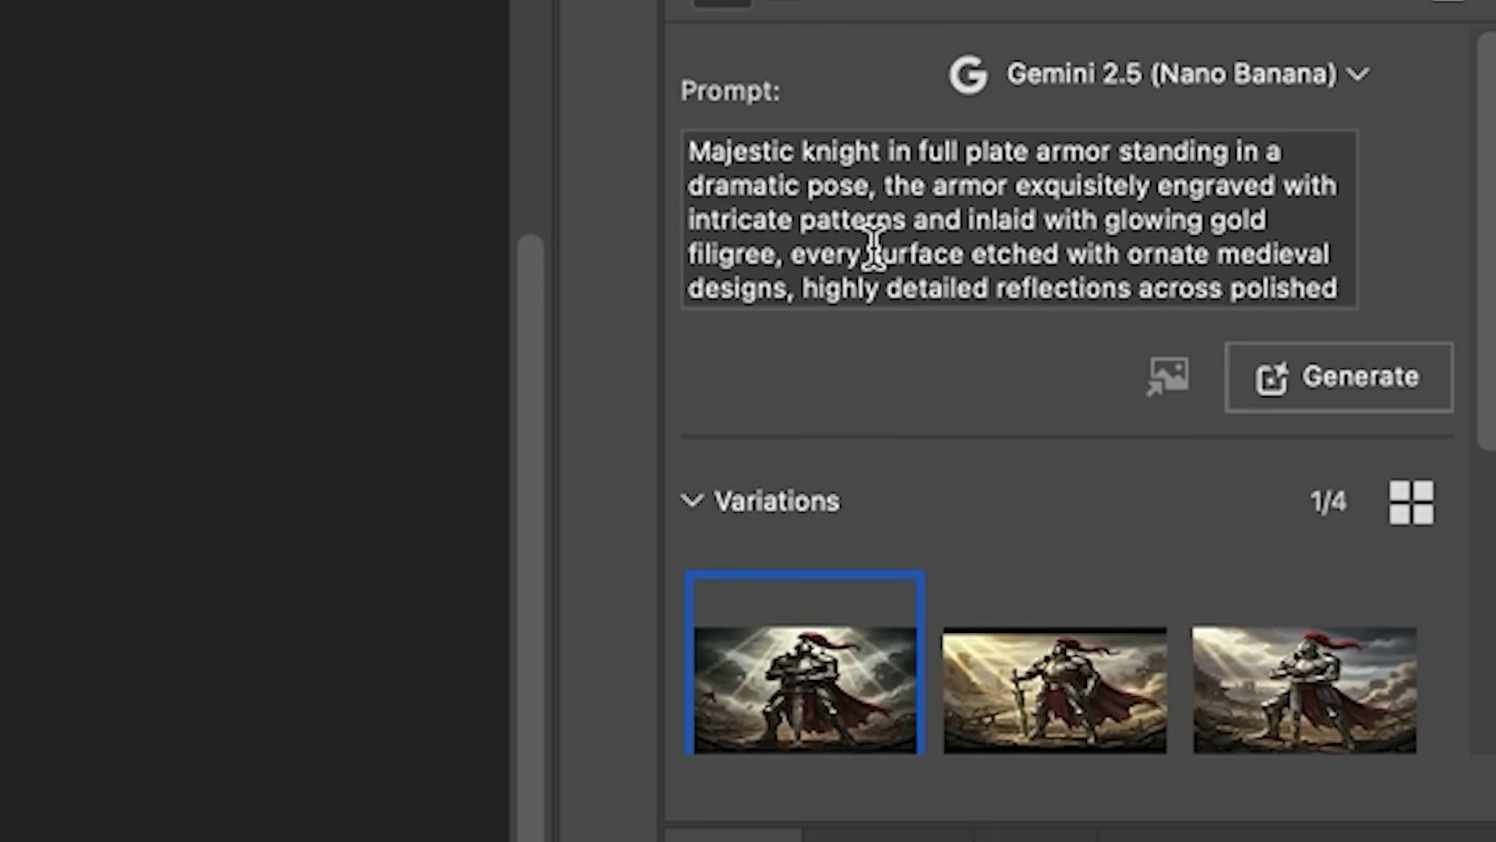
{"action": "scroll", "coordinate": [870, 246], "scroll_direction": "down", "scroll_amount": 2}
{"action": "scroll", "coordinate": [881, 269], "scroll_direction": "up", "scroll_amount": 2}
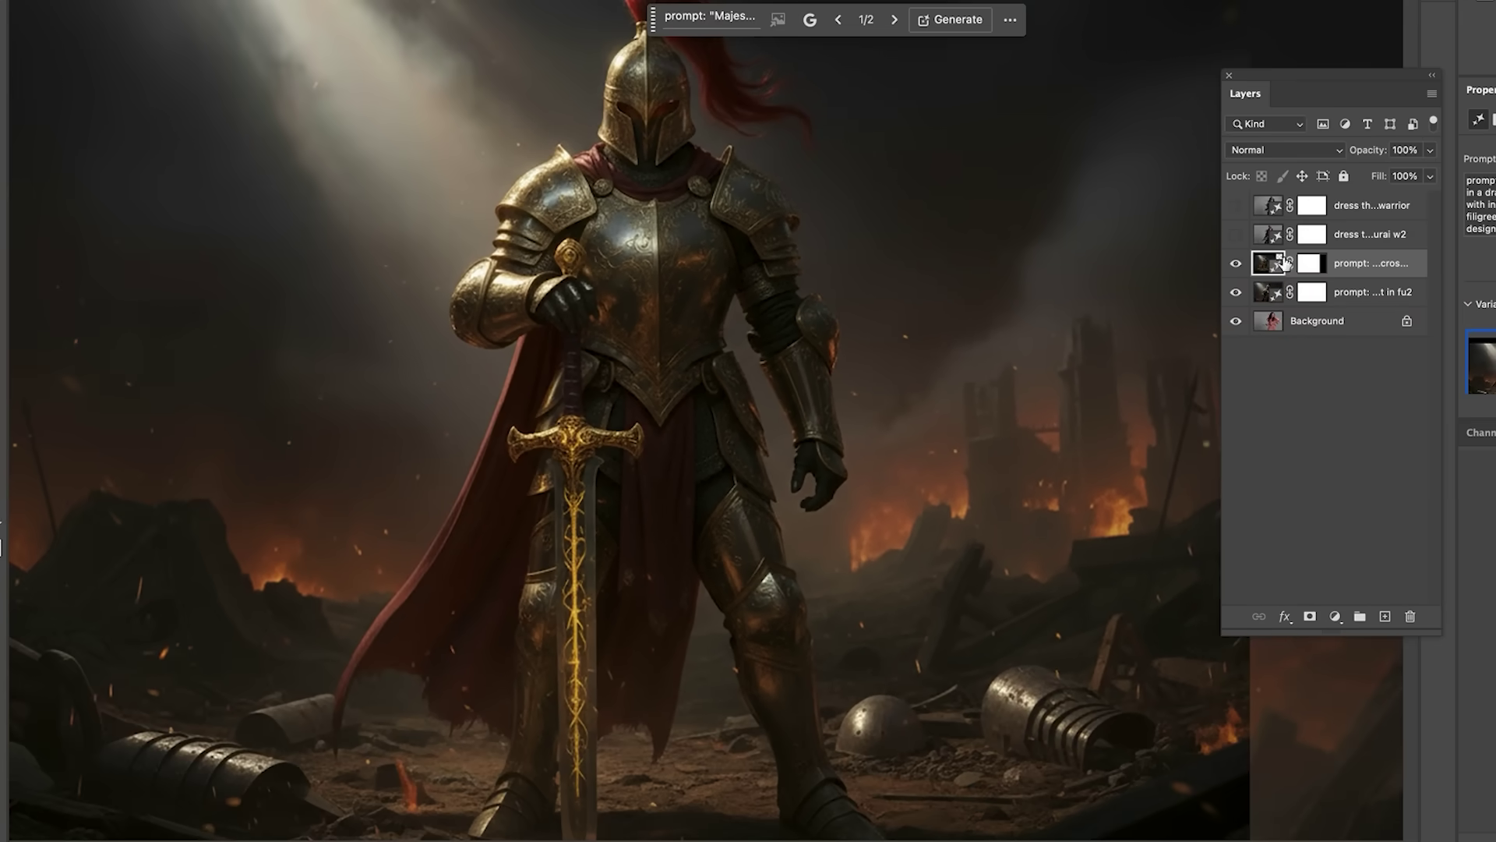
Step: Compare knight variations, then hide the upper knight layer and select the dark knight layer beneath
{"action": "left_click", "coordinate": [1235, 262]}
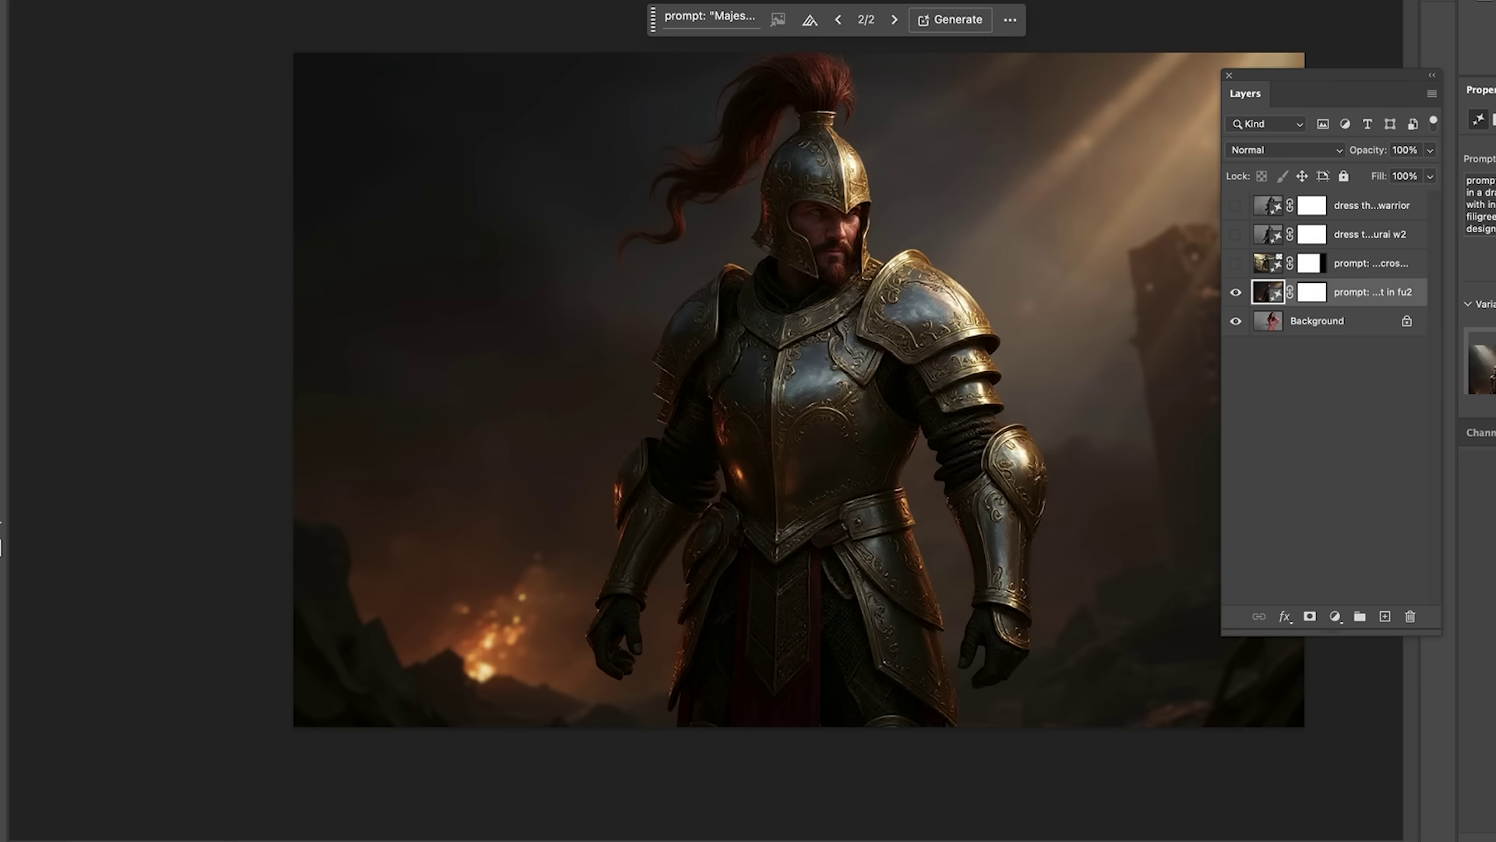
{"action": "left_click", "coordinate": [1483, 363]}
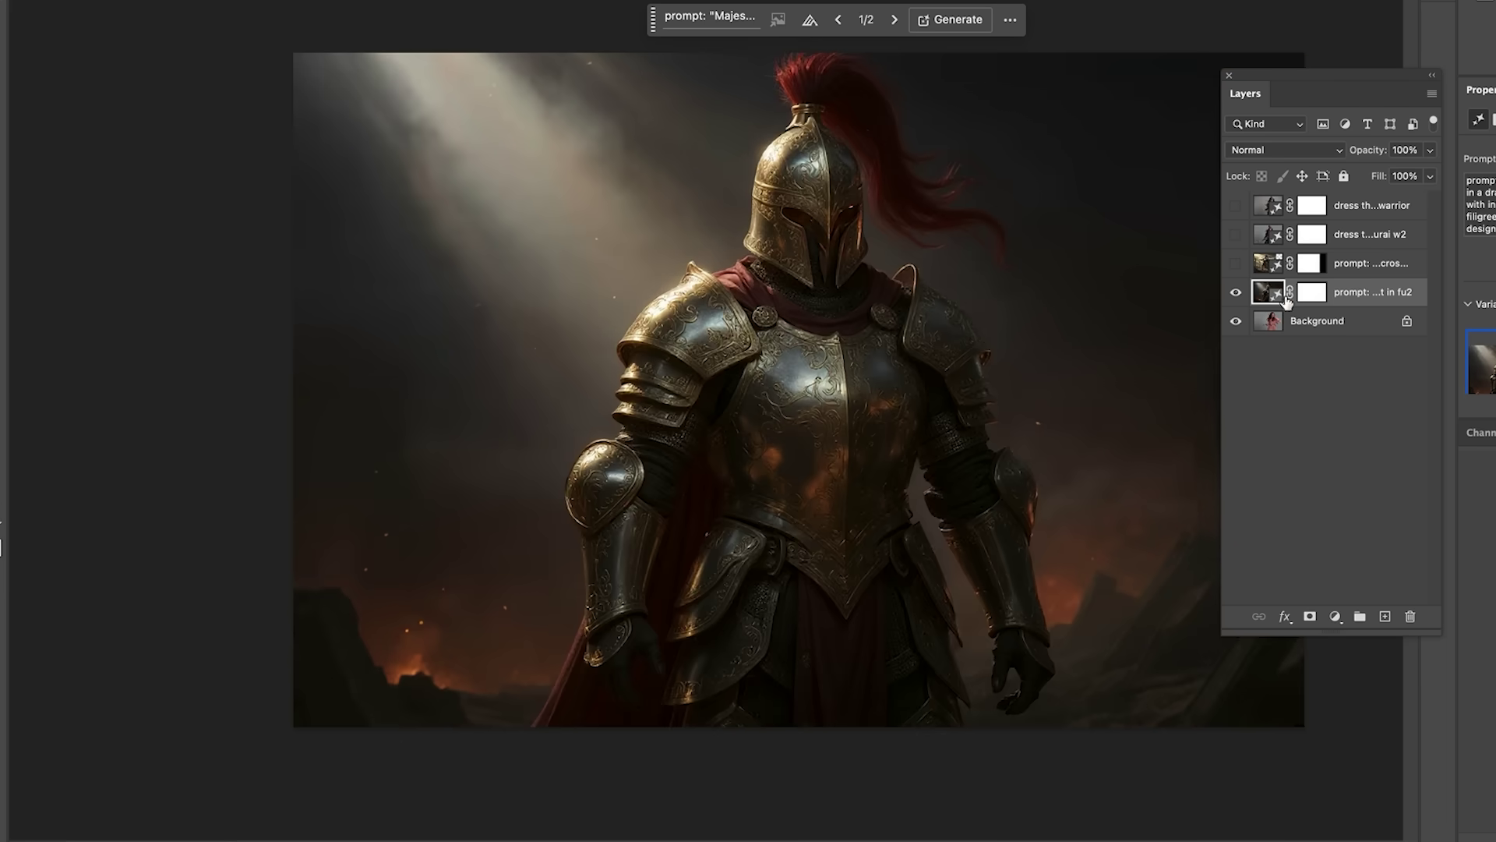
{"action": "left_click", "coordinate": [1236, 264]}
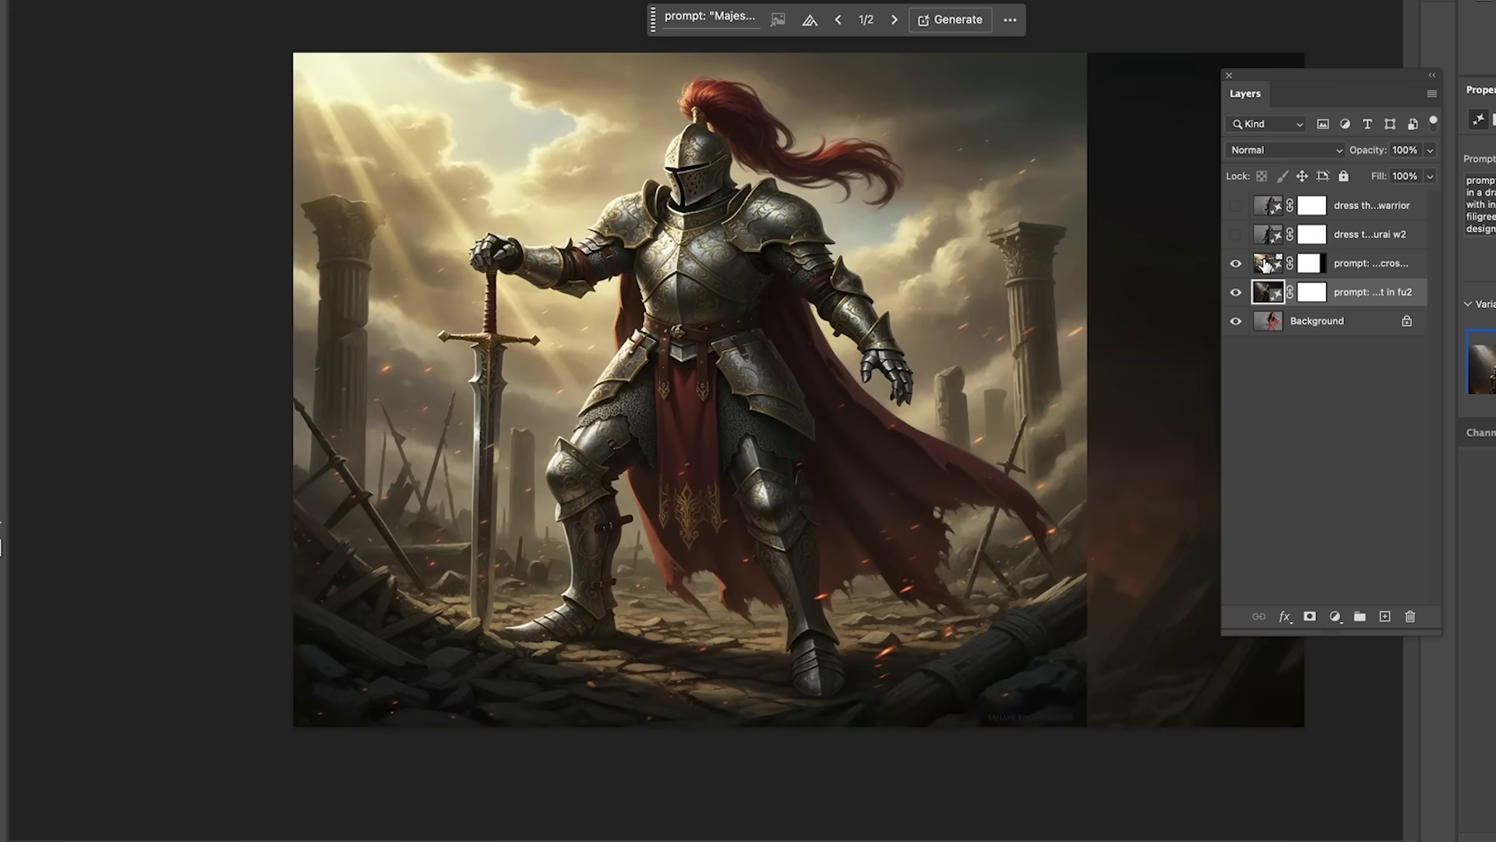
{"action": "left_click", "coordinate": [1267, 267]}
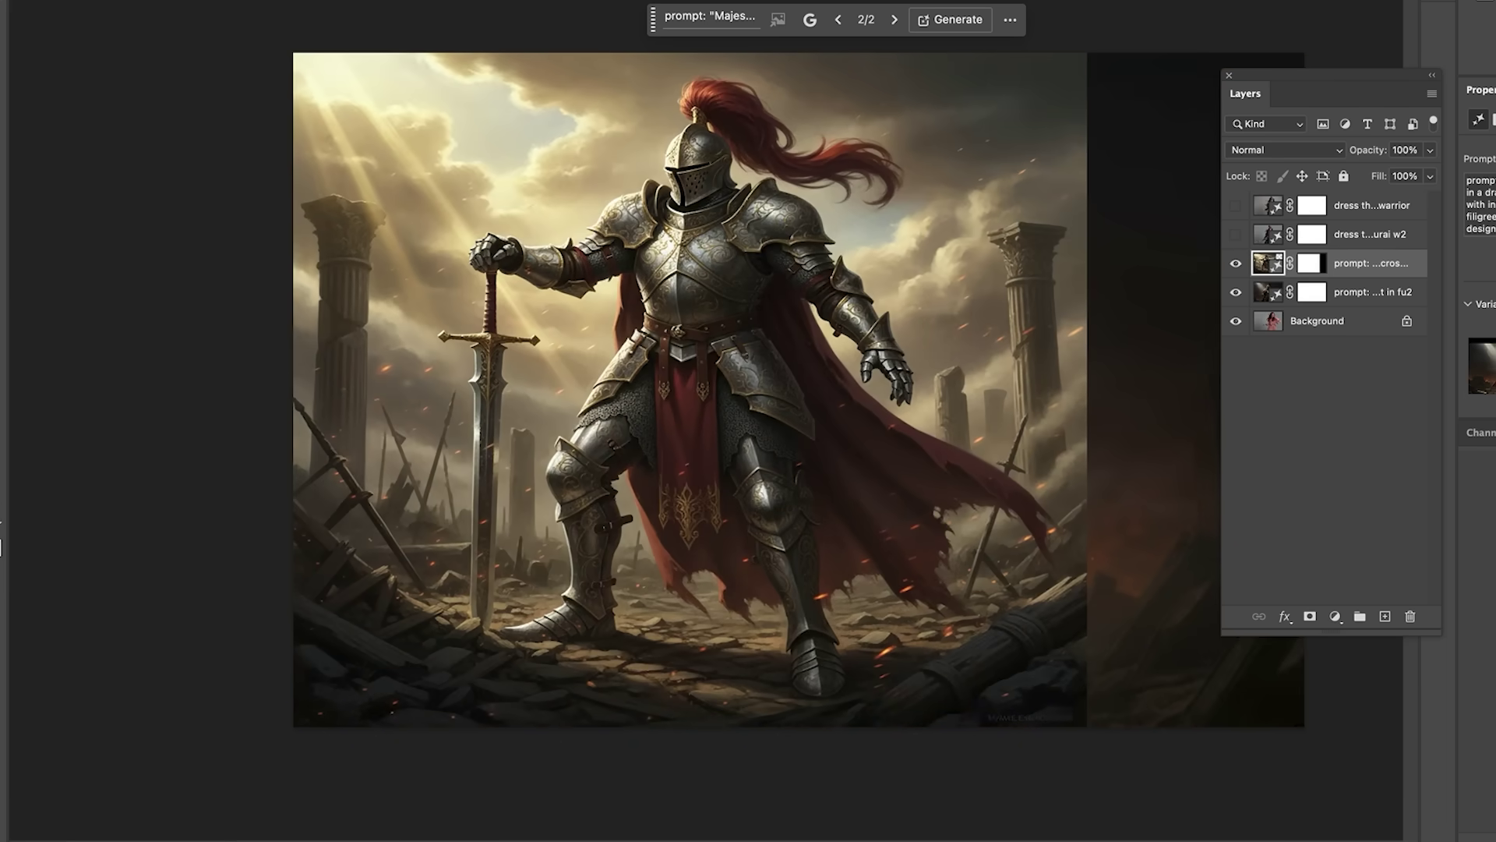
{"action": "left_click", "coordinate": [1482, 365]}
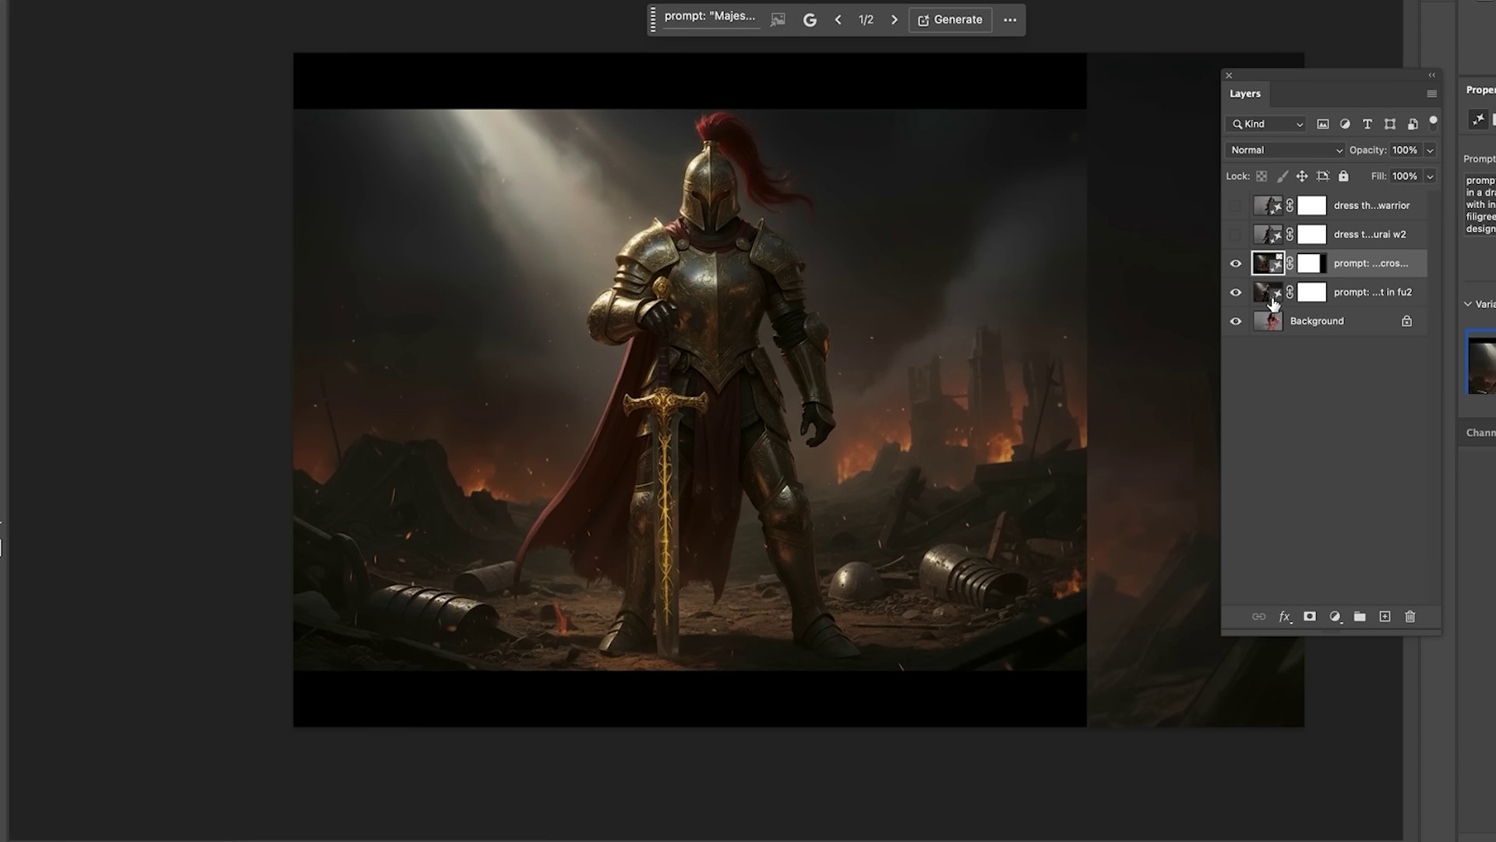
{"action": "left_click", "coordinate": [1237, 264]}
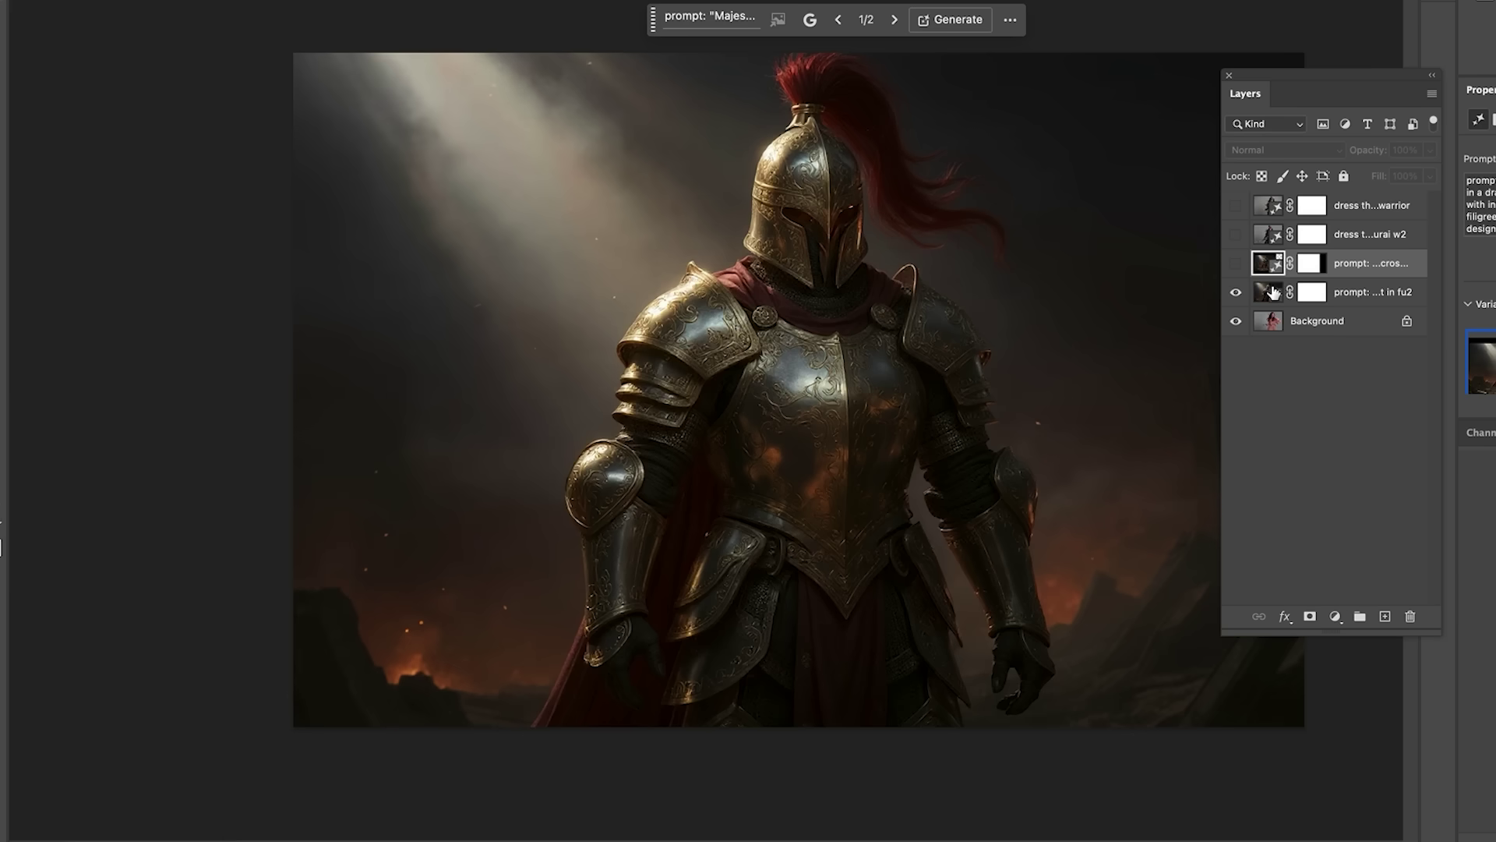
{"action": "left_click", "coordinate": [1274, 291]}
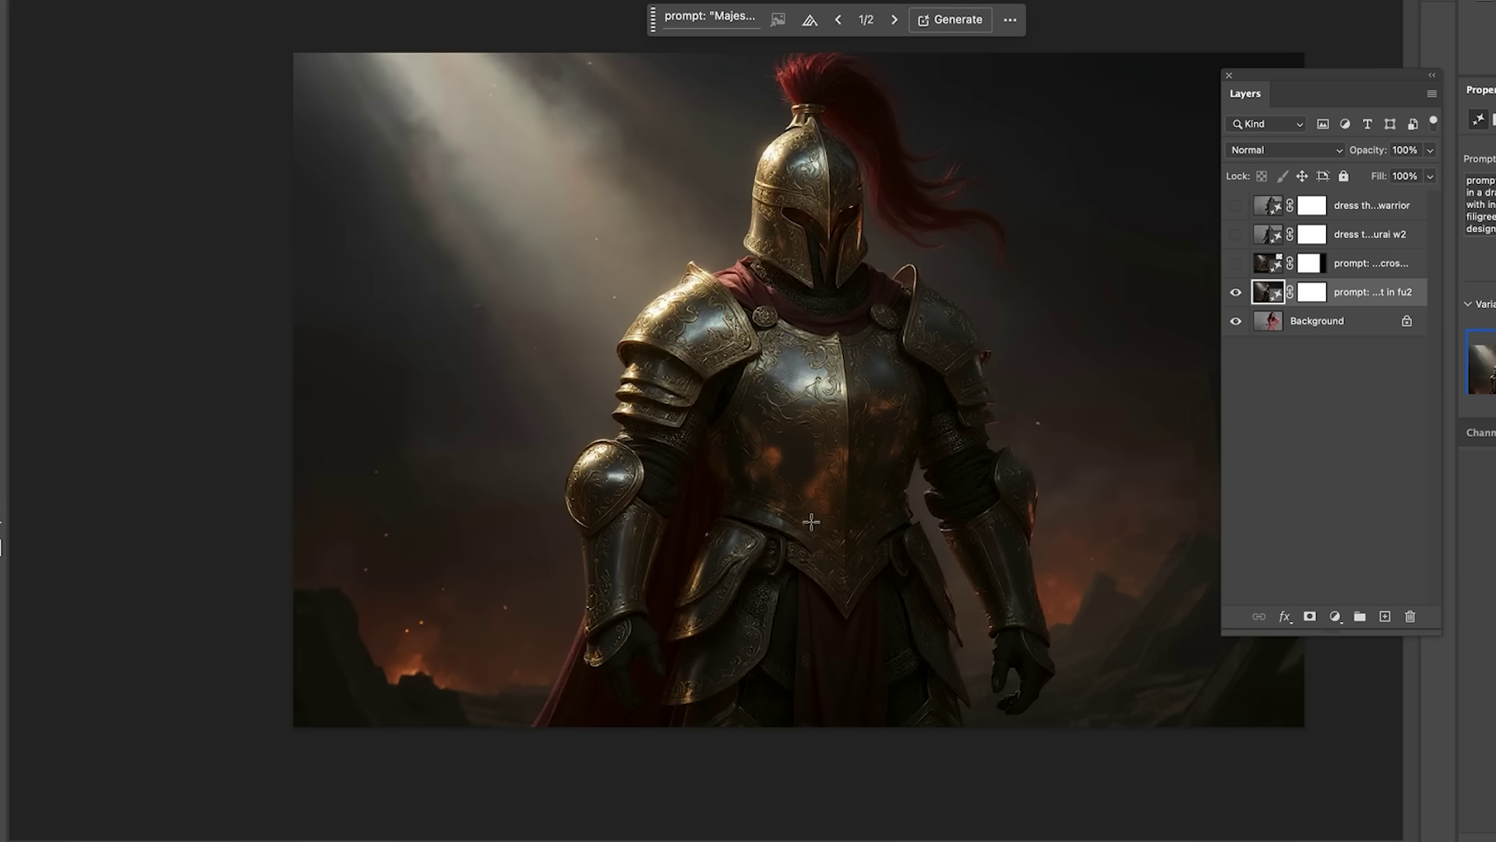